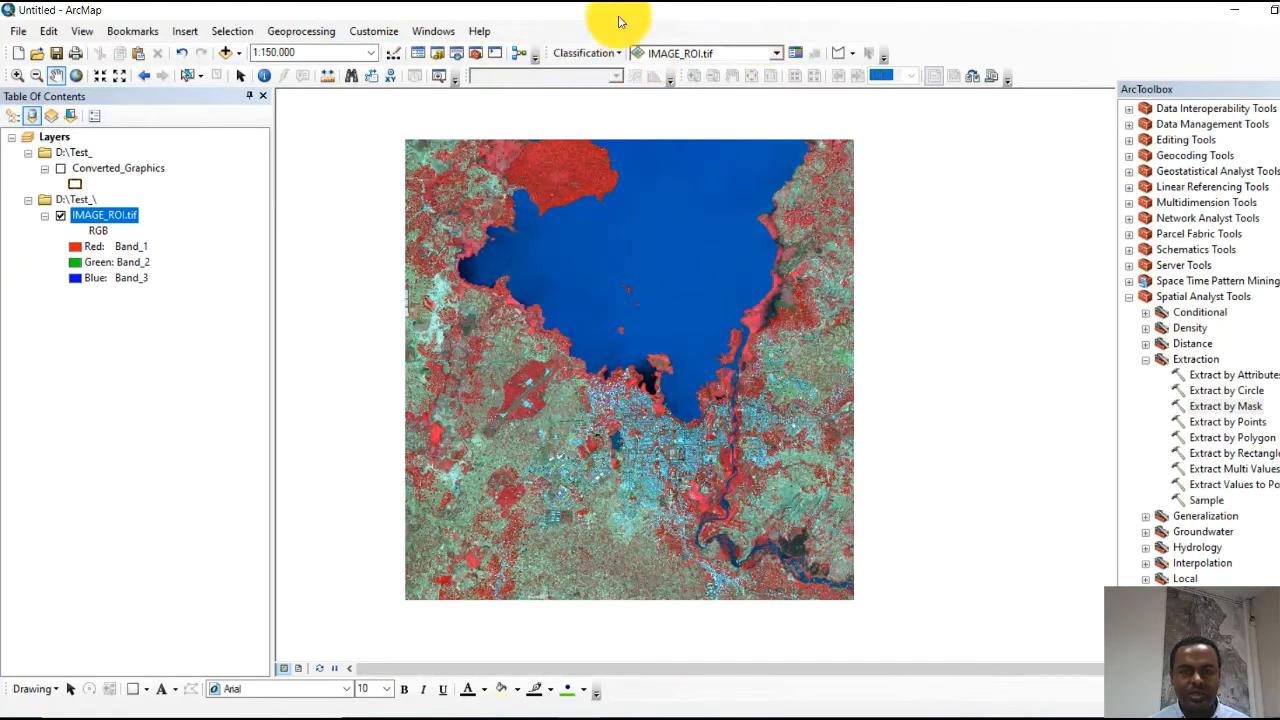
# Run an Iso Cluster Unsupervised Classification on IMAGE_ROI.tif with 5 classes, saving the output as unsupervised.tif in the Test_ folder
pyautogui.rightClick(877, 40)
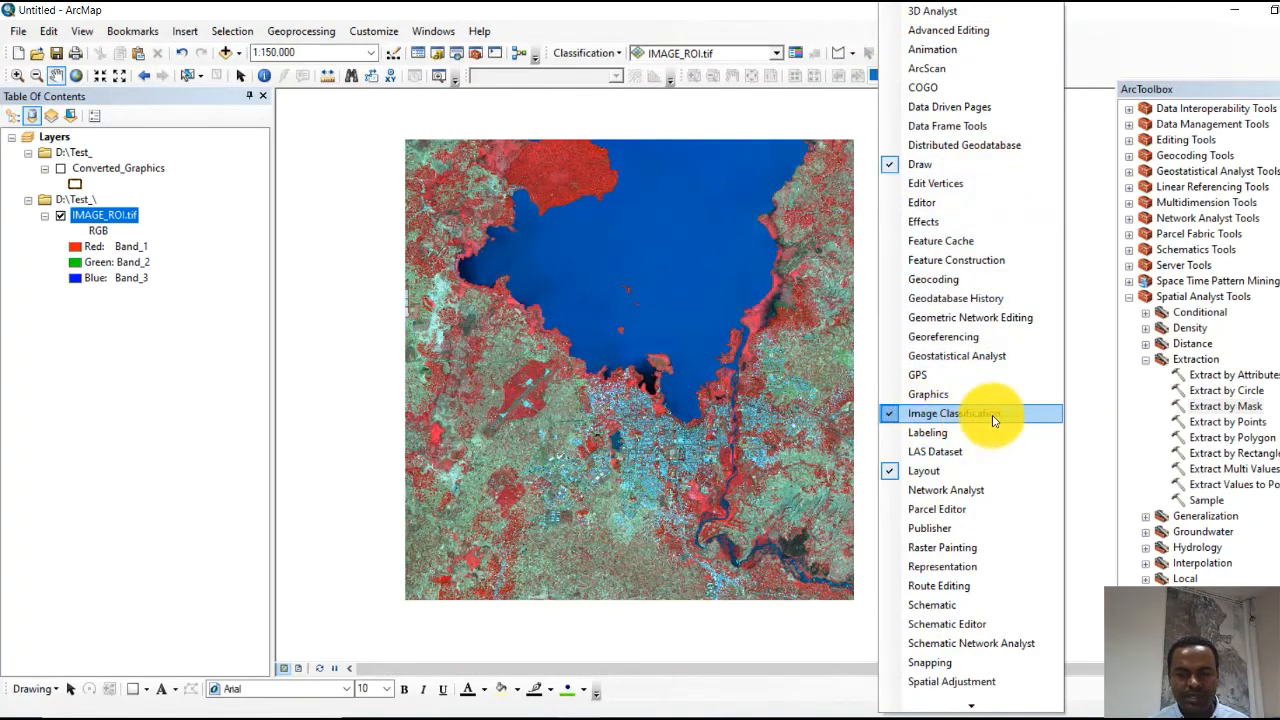
pyautogui.click(608, 43)
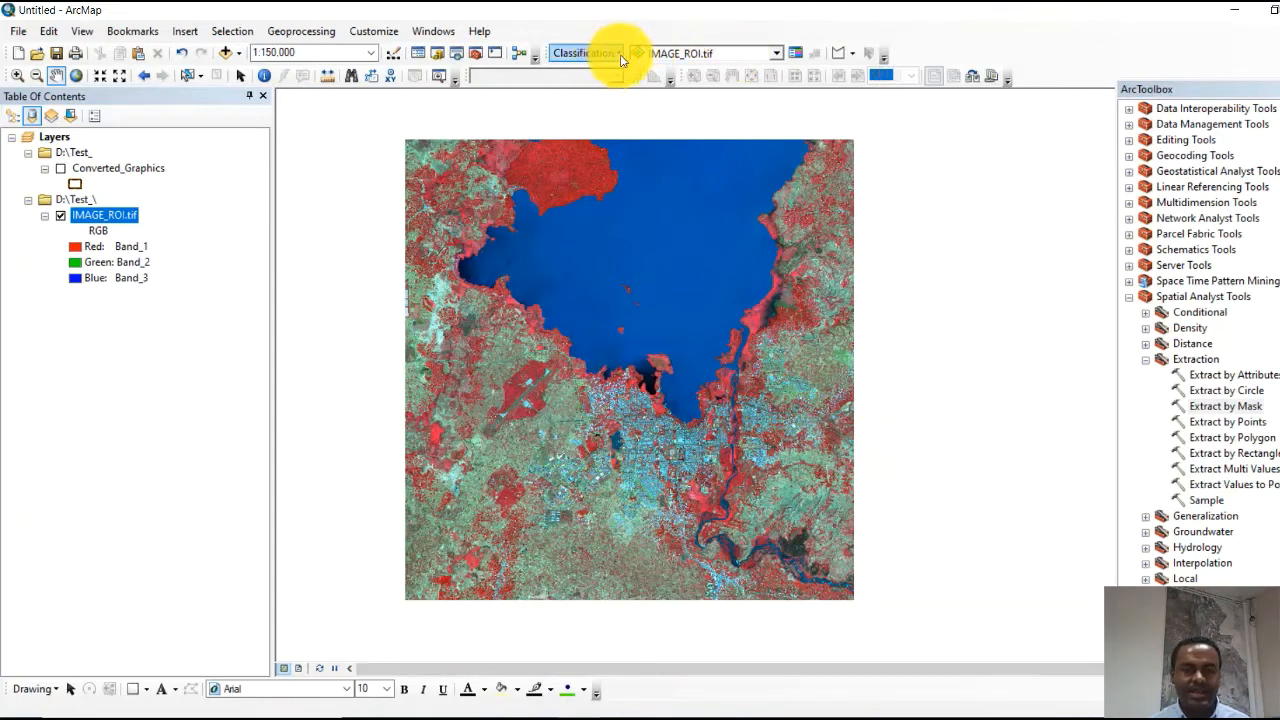
pyautogui.click(619, 54)
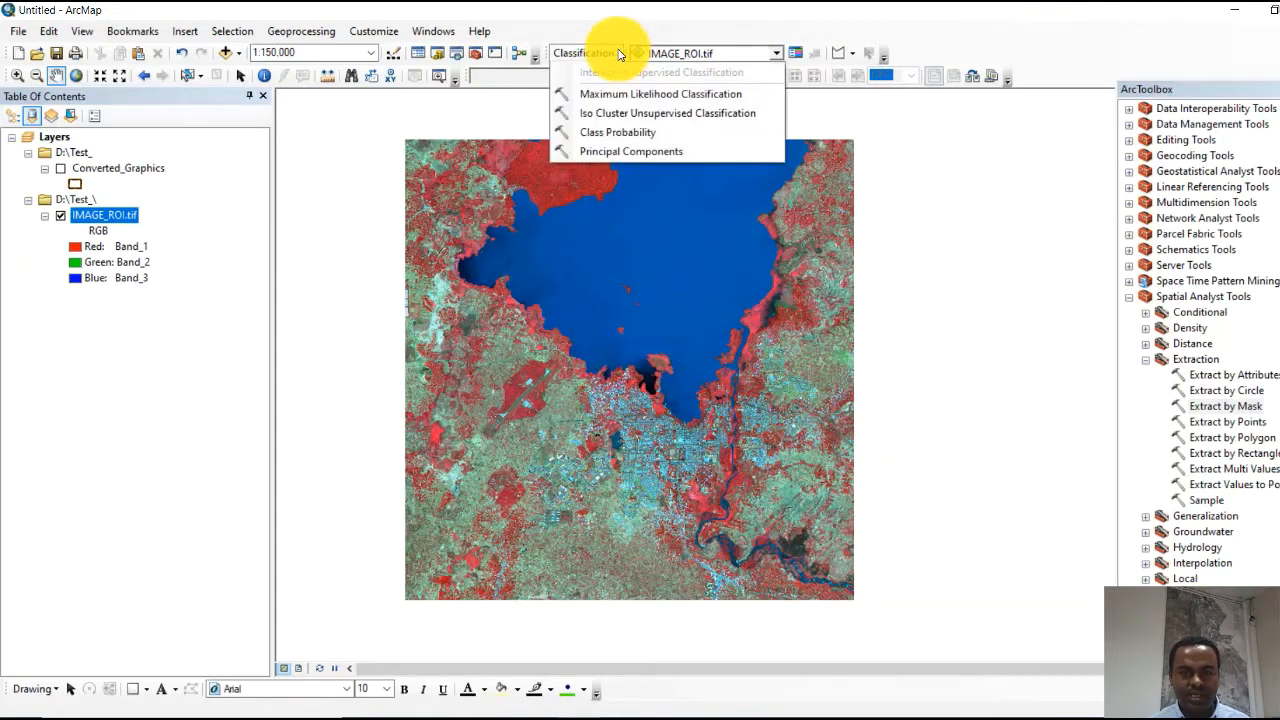
pyautogui.click(643, 112)
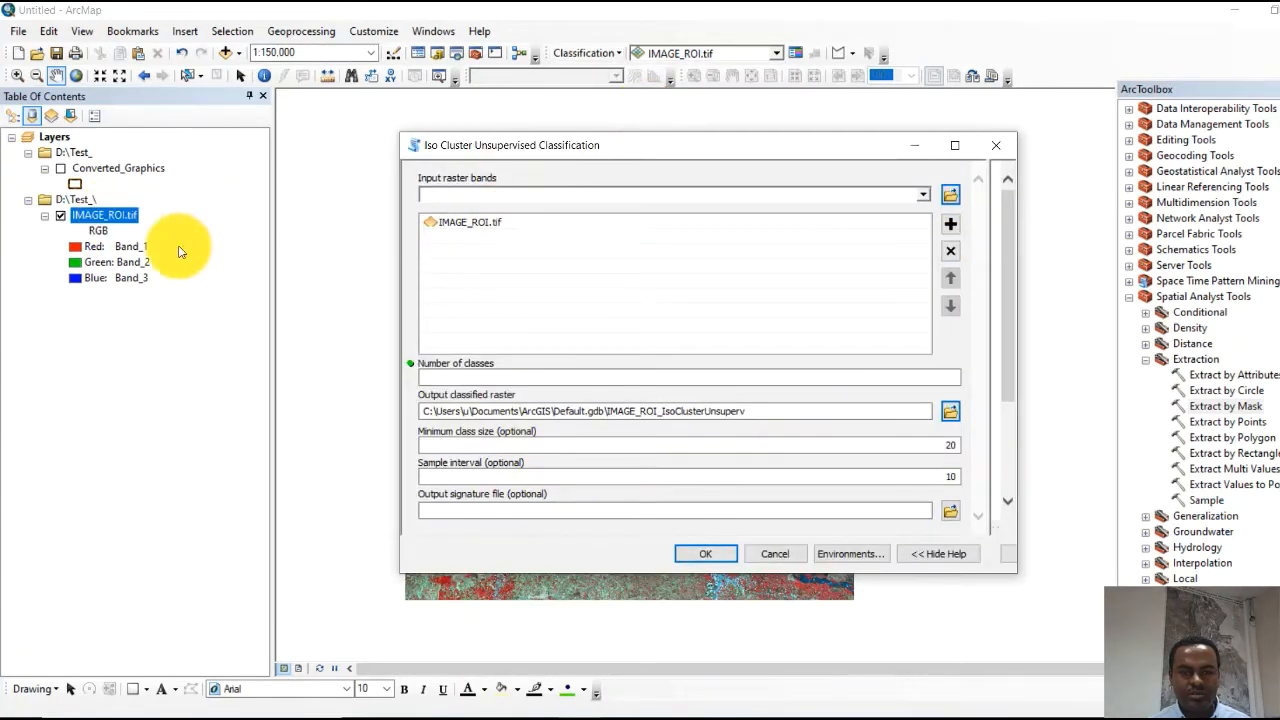
pyautogui.click(450, 378)
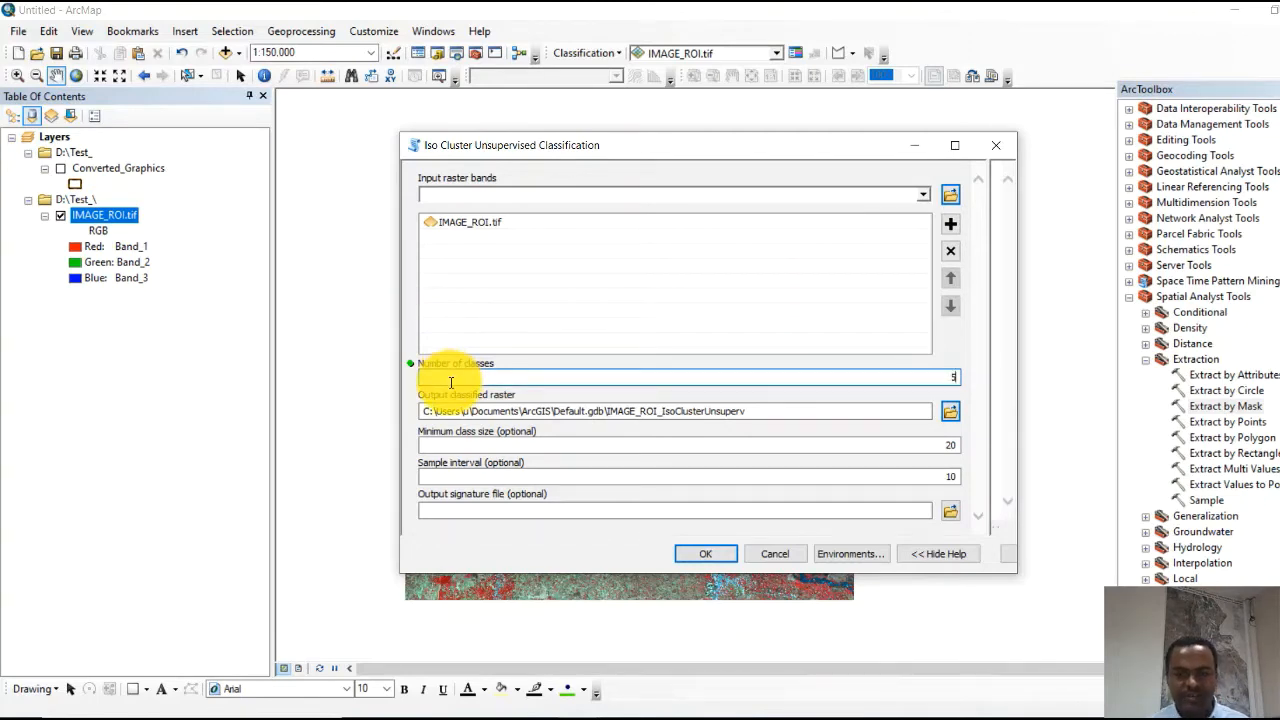
pyautogui.click(950, 411)
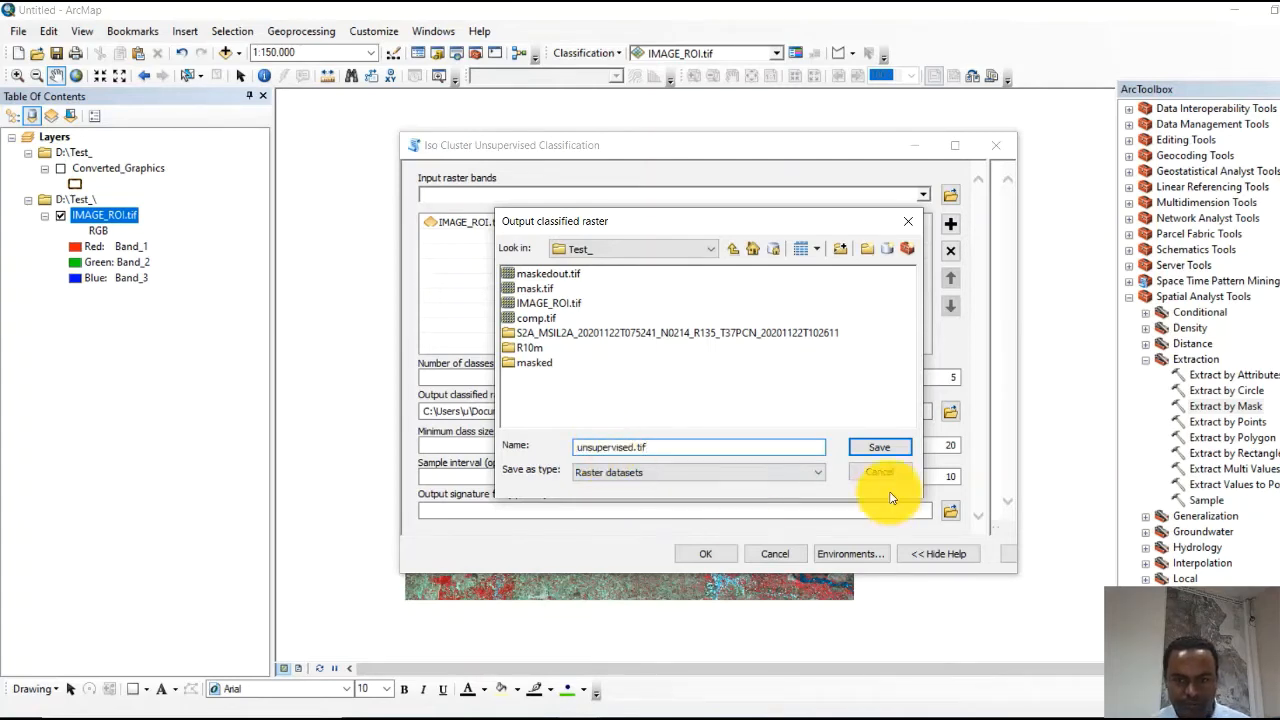
pyautogui.click(874, 447)
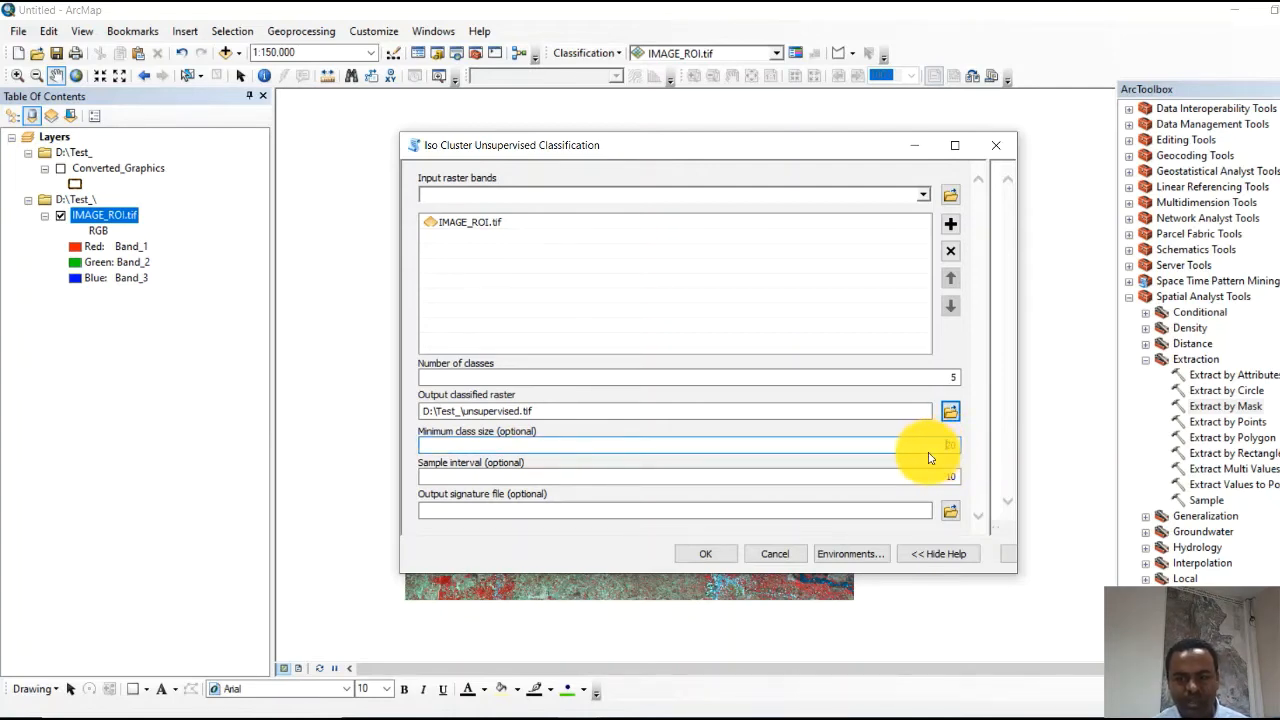
pyautogui.click(700, 556)
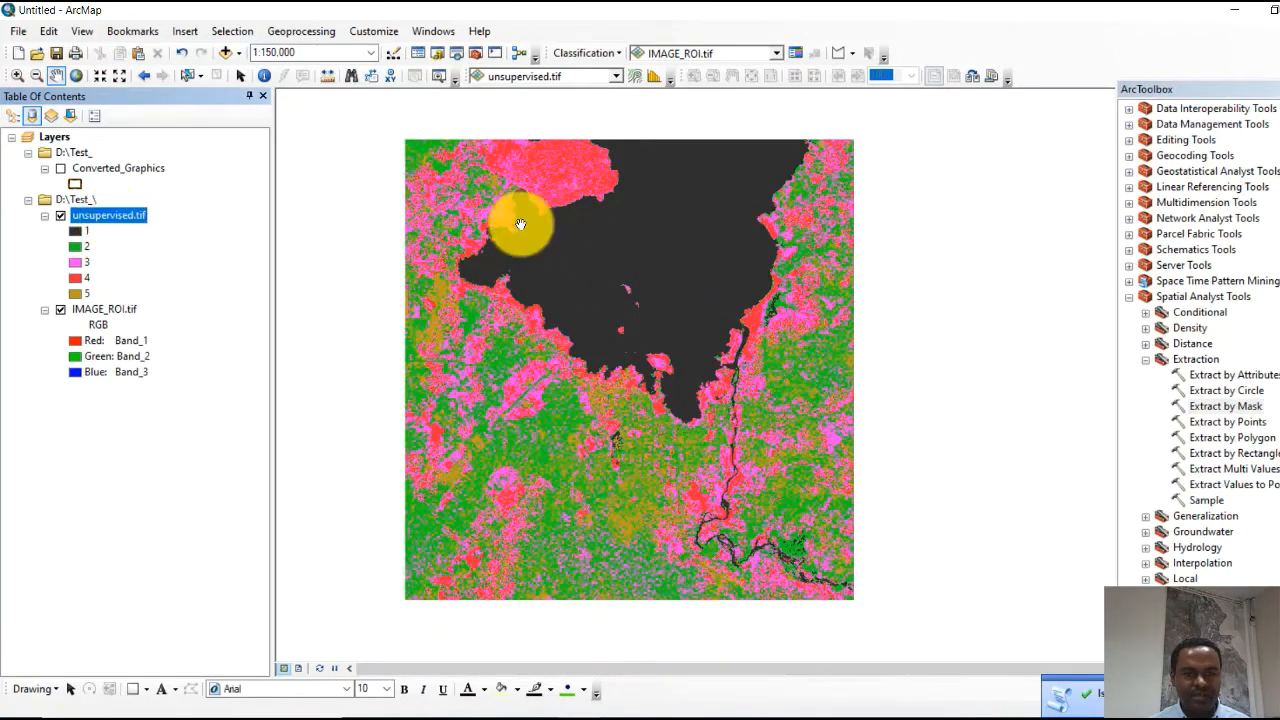
# Show the Effects tools, choose unsupervised.tif as the effect layer and activate Swipe
pyautogui.moveTo(562, 202); pyautogui.dragTo(593, 269)
pyautogui.moveTo(687, 419); pyautogui.dragTo(685, 362)
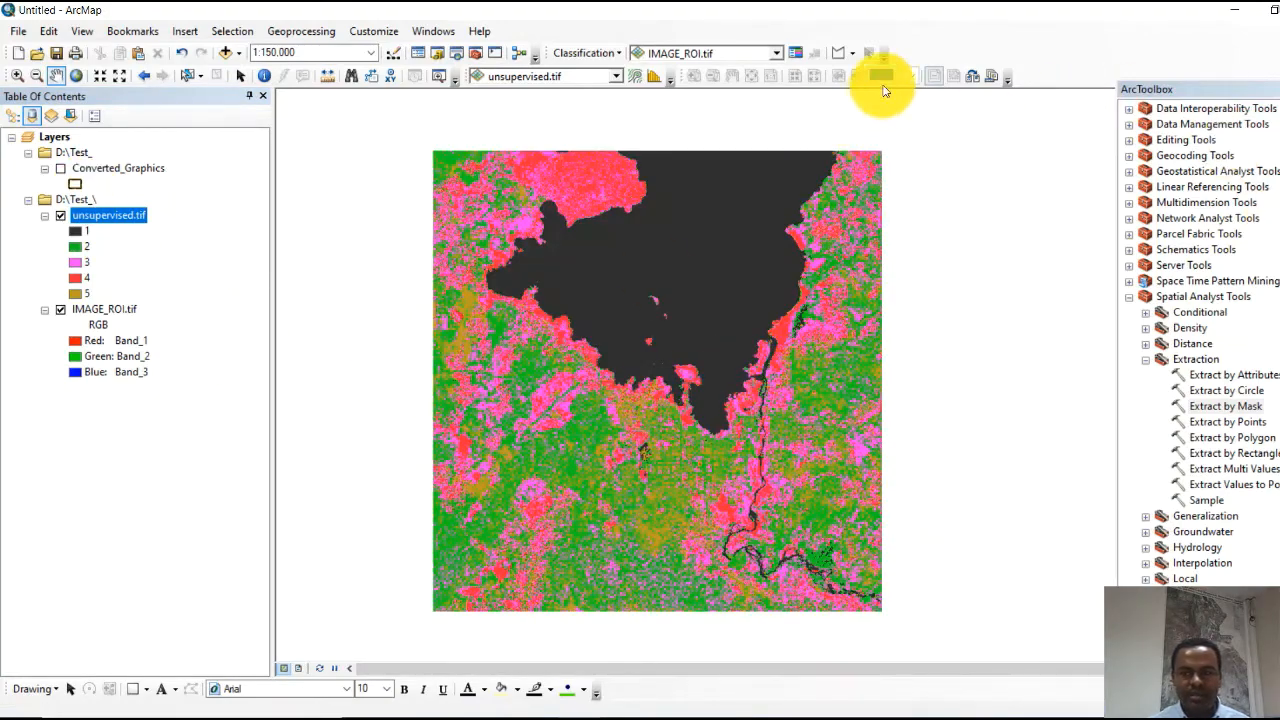
pyautogui.rightClick(938, 50)
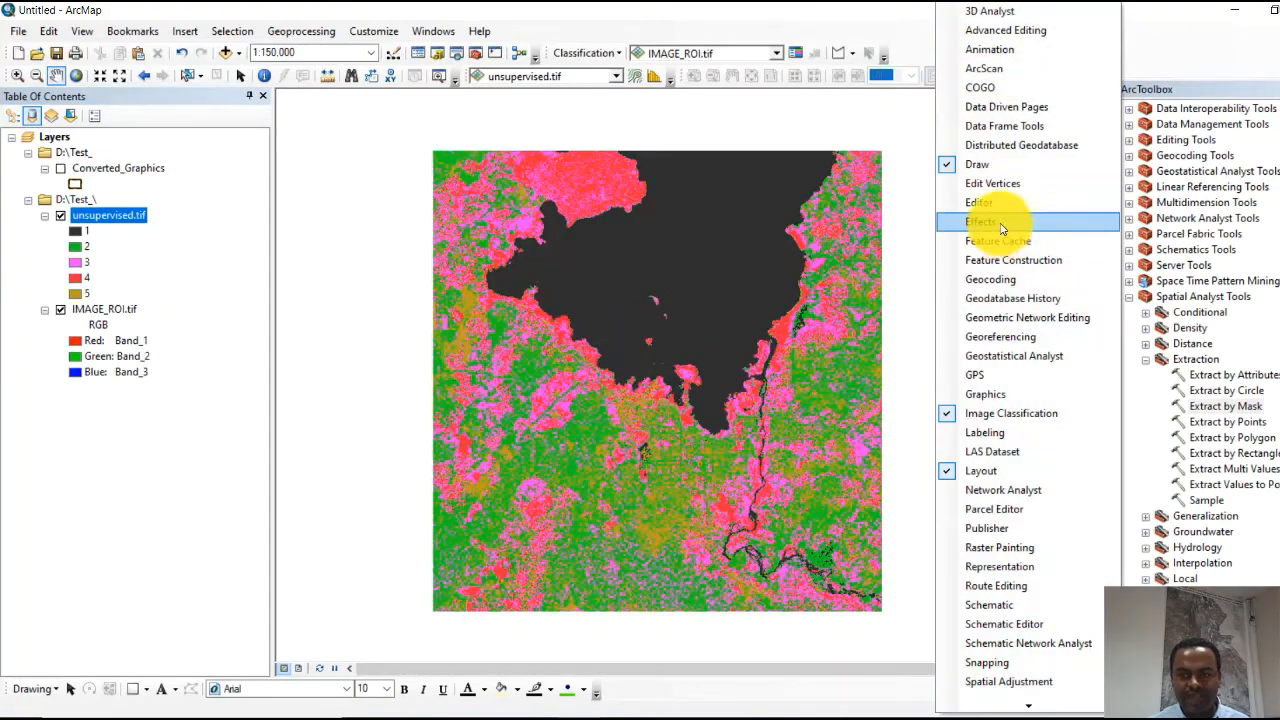
pyautogui.click(960, 221)
pyautogui.click(1037, 55)
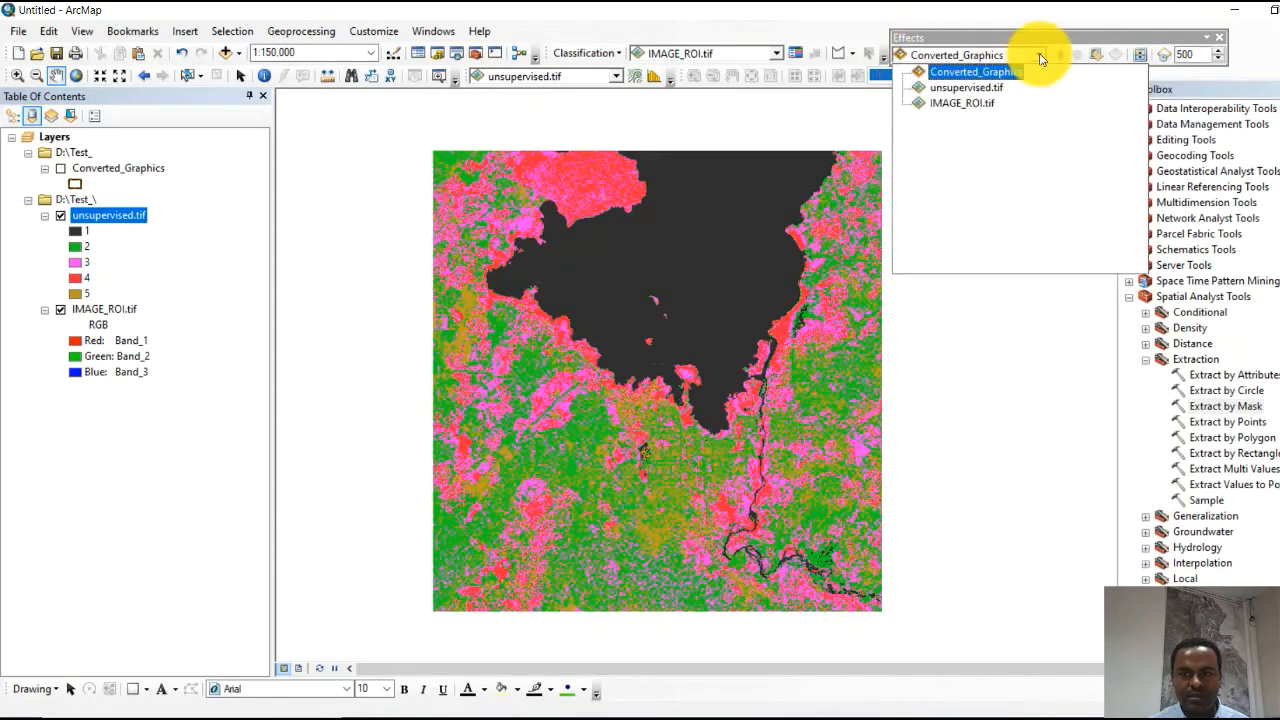
pyautogui.click(985, 92)
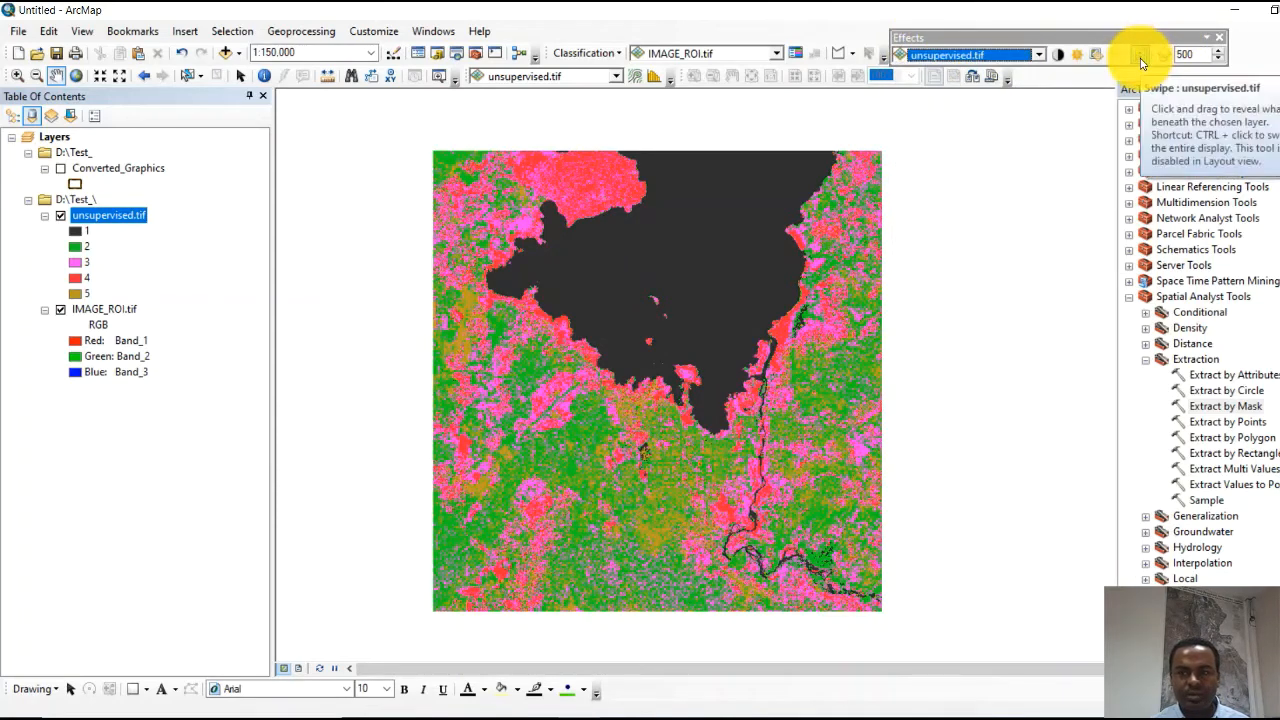
pyautogui.click(1141, 60)
# Swipe the classified layer at several scales to compare its classes with the IMAGE_ROI.tif image beneath, around the lake, city and surrounding land
pyautogui.moveTo(820, 211); pyautogui.dragTo(812, 142)
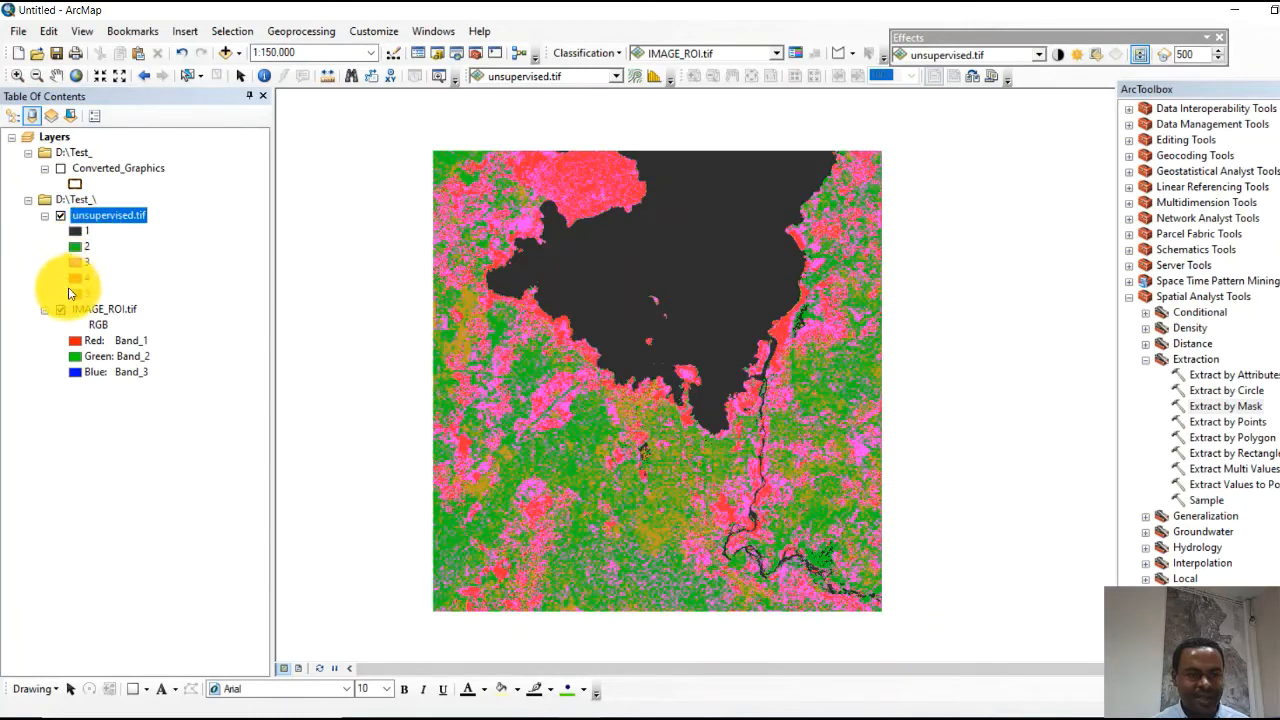
pyautogui.moveTo(580, 157); pyautogui.dragTo(548, 230)
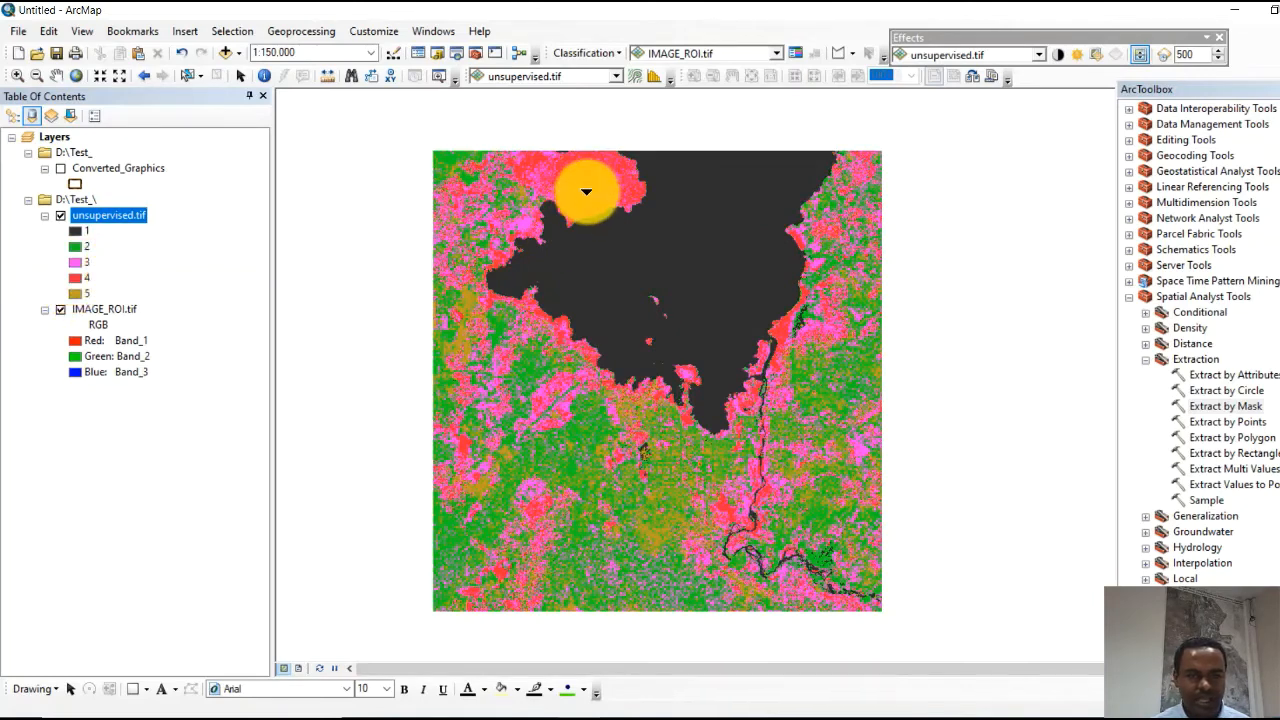
pyautogui.moveTo(583, 178)
pyautogui.mouseDown()
pyautogui.moveTo(586, 209)
pyautogui.moveTo(580, 177)
pyautogui.mouseUp()
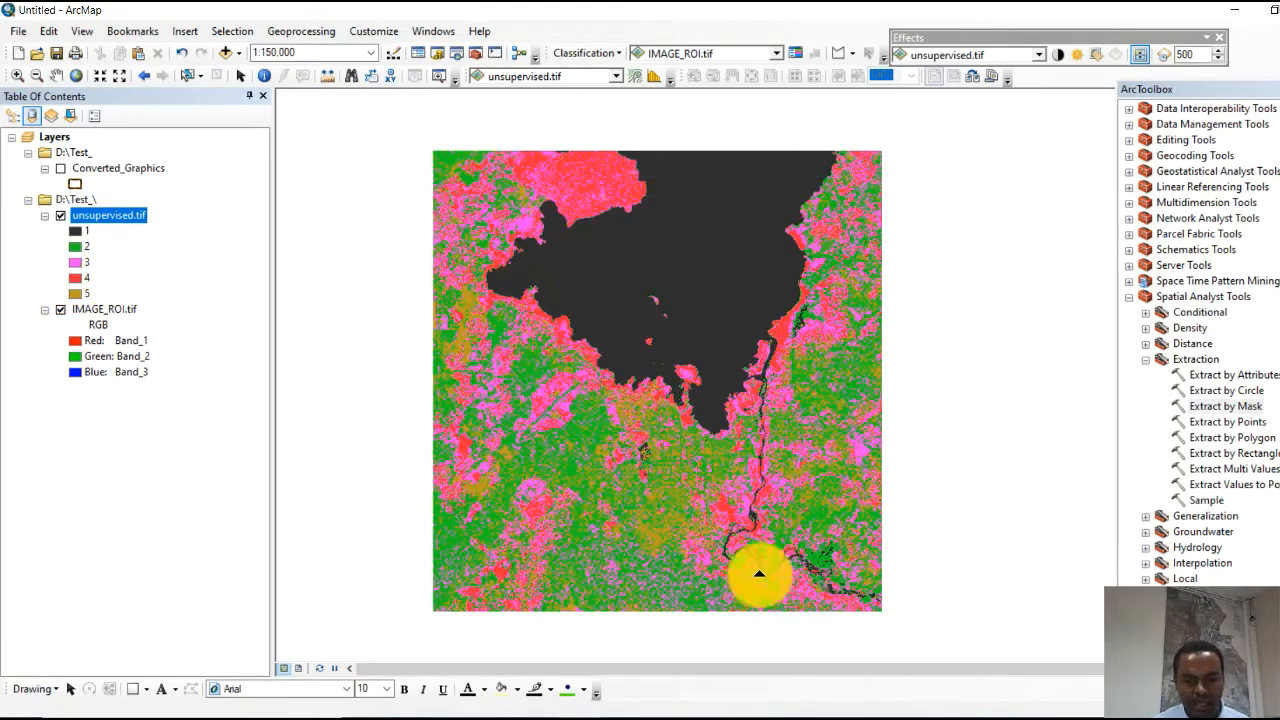
pyautogui.moveTo(594, 425); pyautogui.dragTo(582, 472)
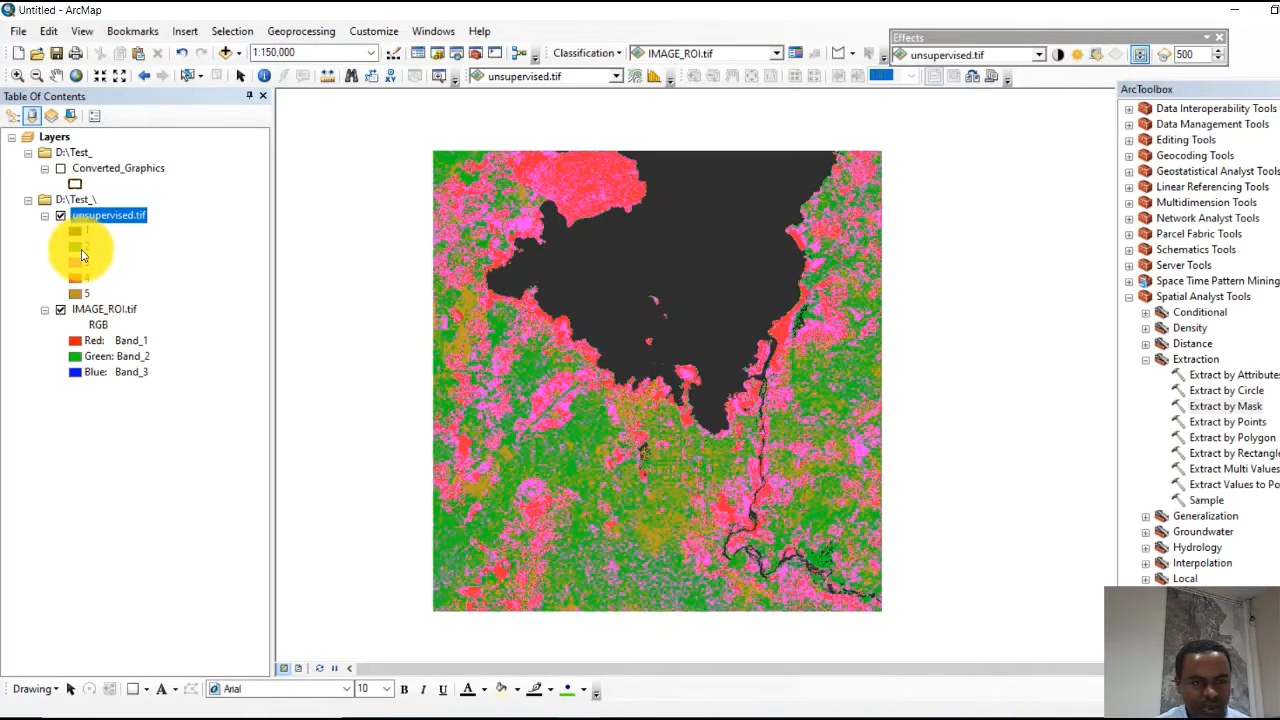
pyautogui.scroll(-4, 576, 430)
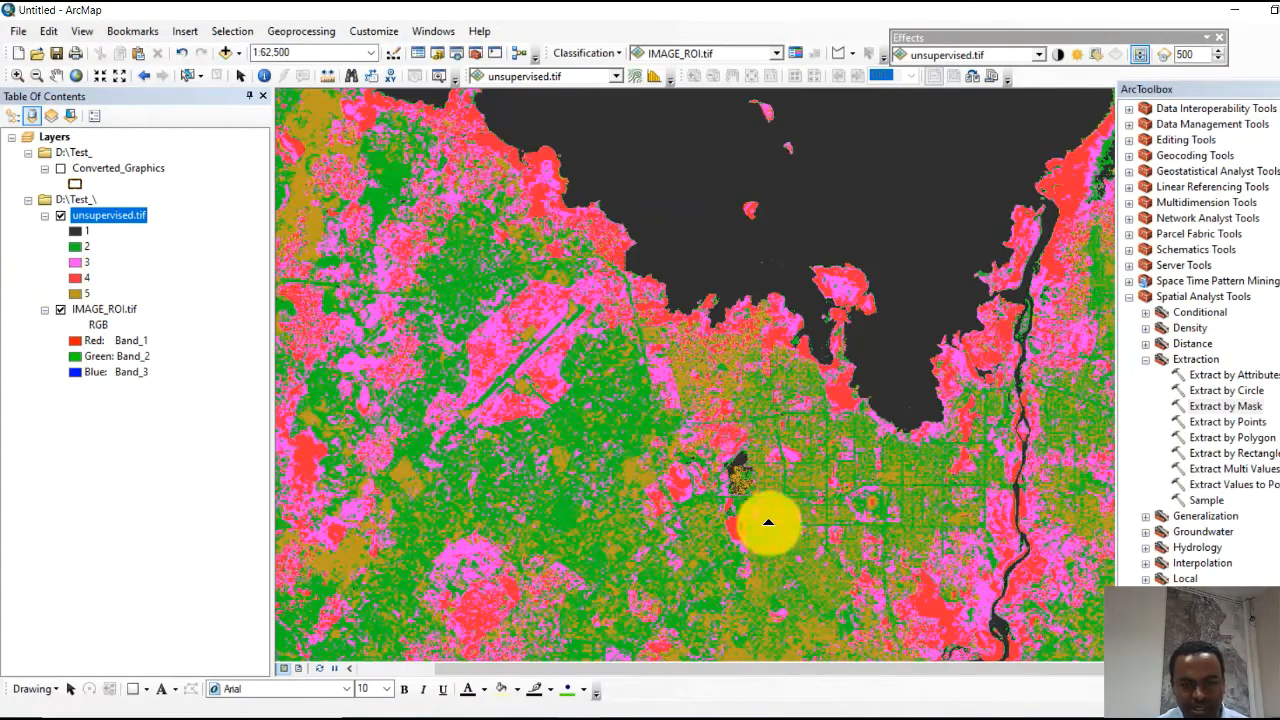
pyautogui.scroll(1, 784, 518)
pyautogui.scroll(-2, 797, 530)
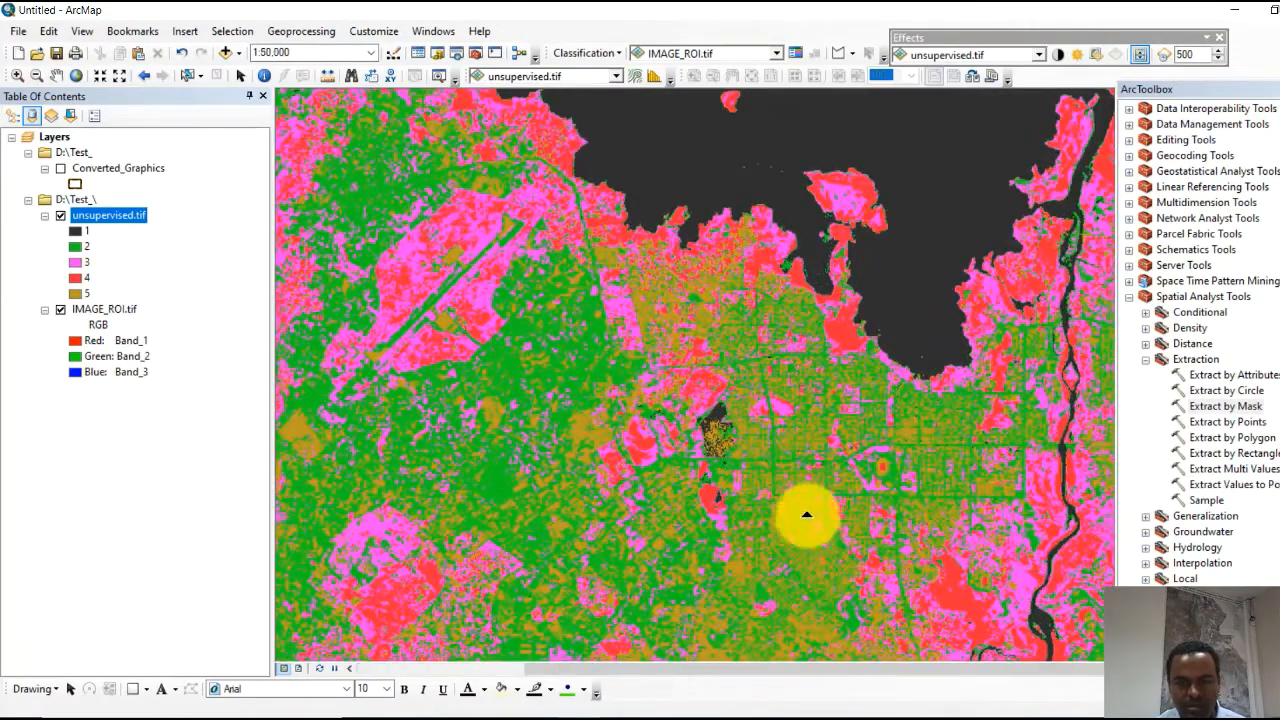
pyautogui.scroll(-2, 805, 385)
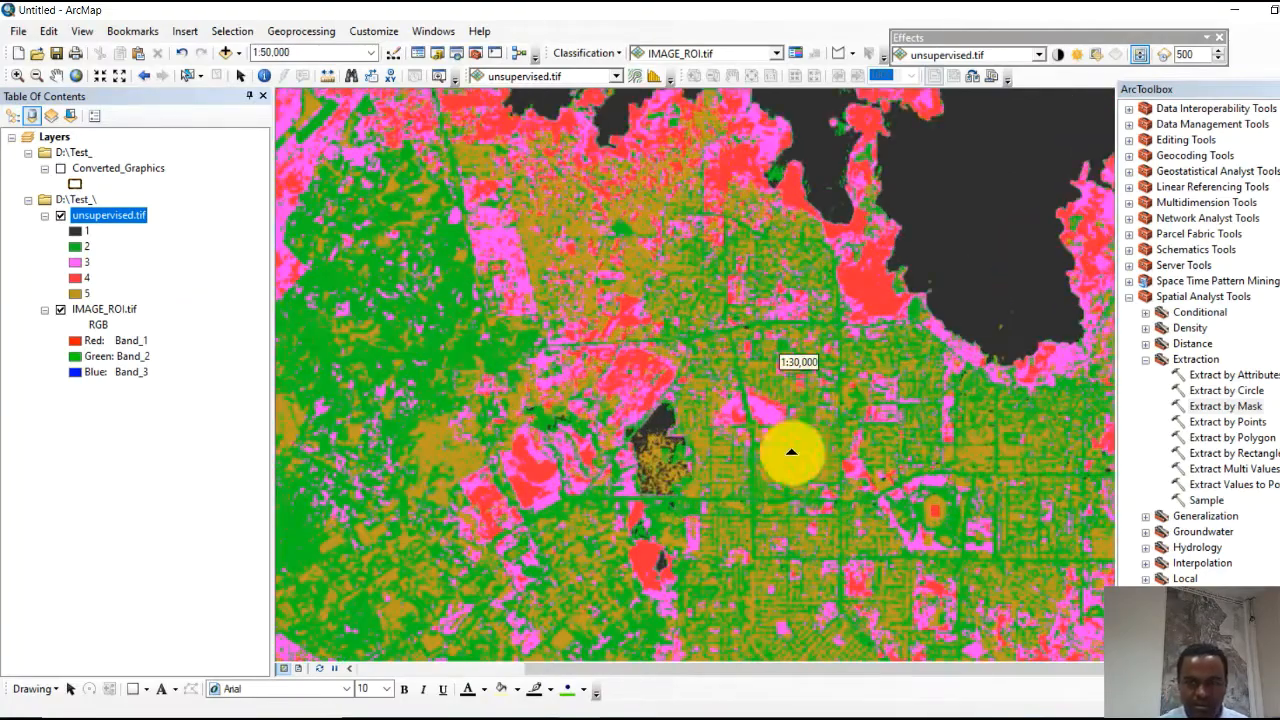
pyautogui.scroll(5, 749, 300)
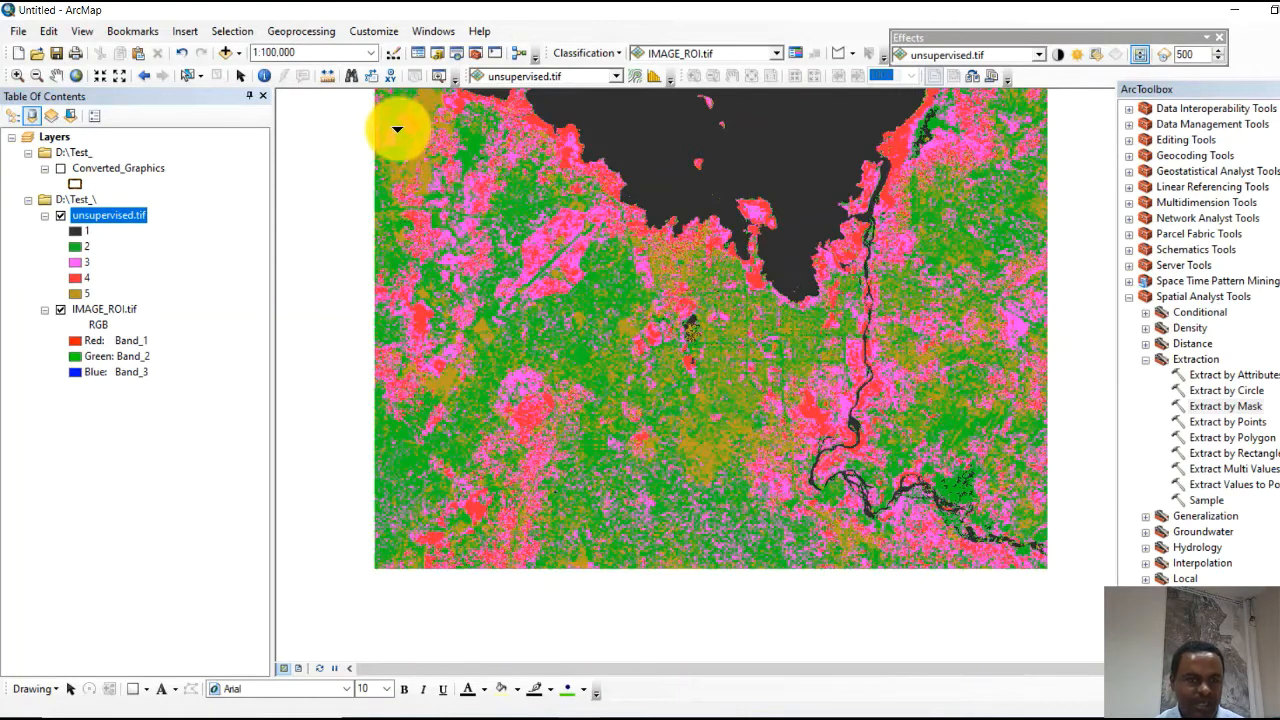
pyautogui.moveTo(434, 97); pyautogui.dragTo(416, 155)
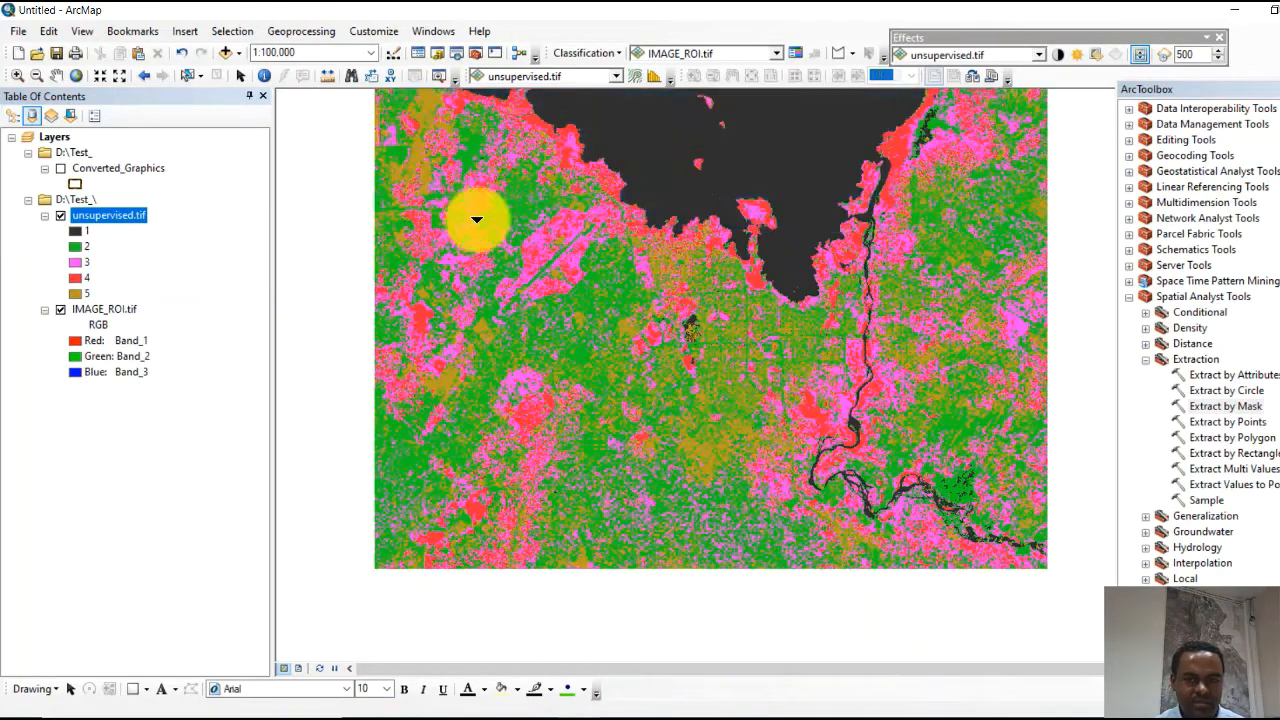
pyautogui.scroll(3, 886, 420)
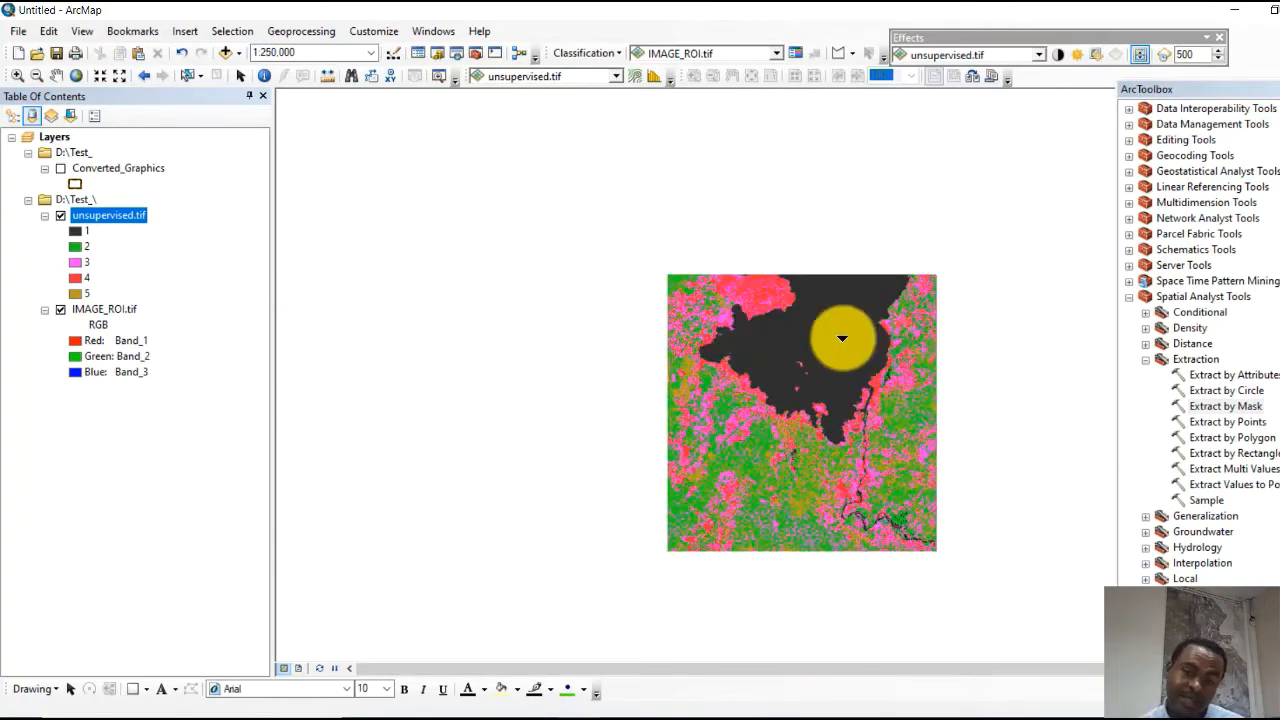
pyautogui.moveTo(817, 366)
pyautogui.mouseDown()
pyautogui.moveTo(831, 323)
pyautogui.moveTo(826, 371)
pyautogui.moveTo(826, 309)
pyautogui.moveTo(812, 530)
pyautogui.moveTo(811, 378)
pyautogui.mouseUp()
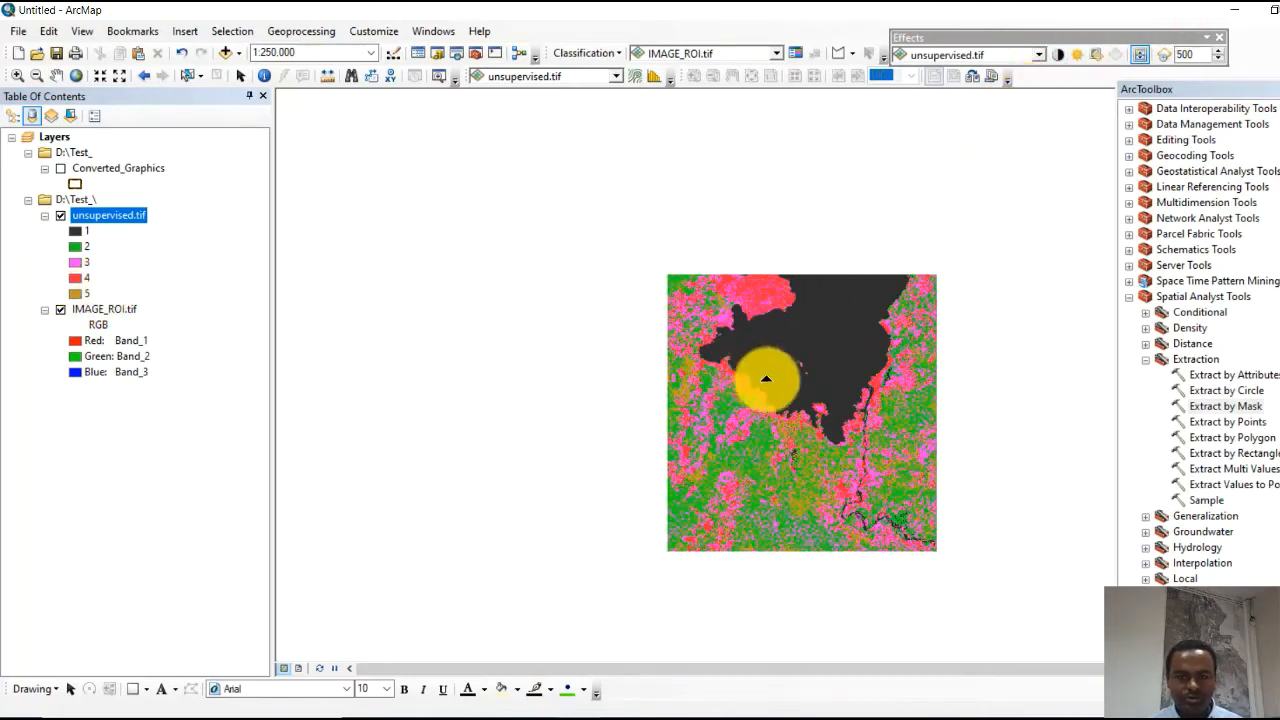
# Open the attribute table of unsupervised.tif to review the pixel count of each class, and close it
pyautogui.rightClick(111, 226)
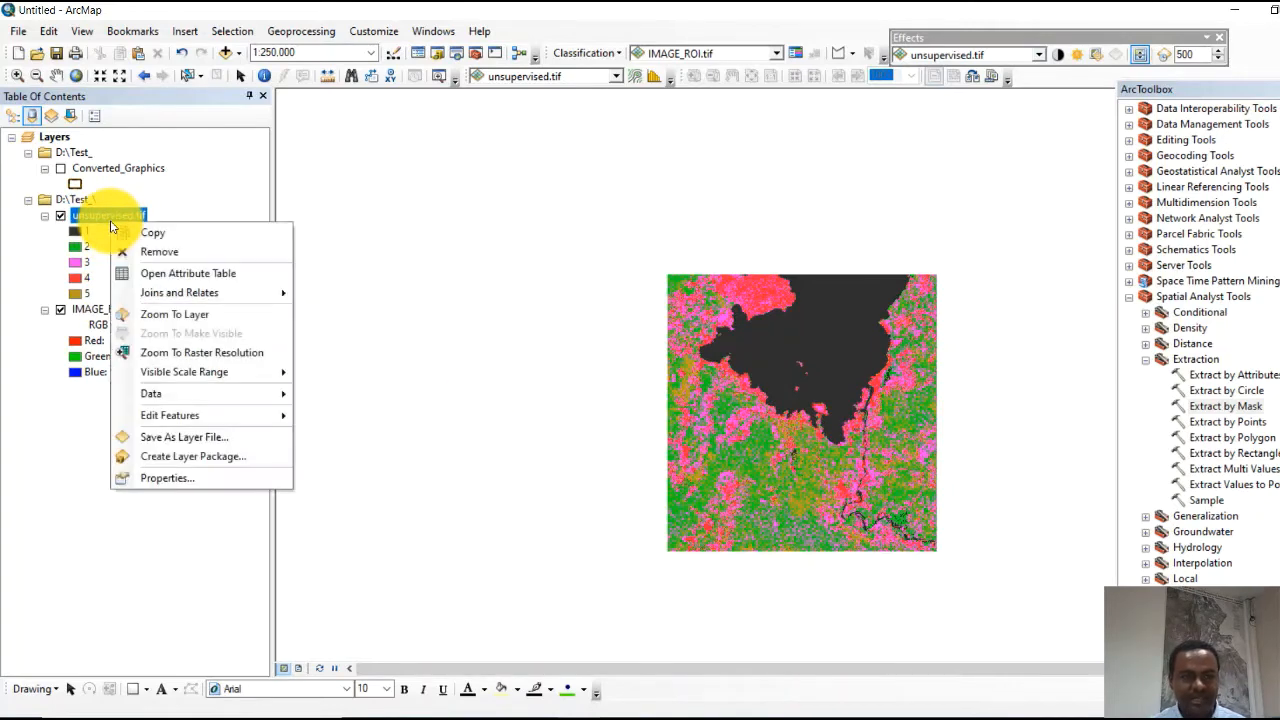
pyautogui.click(180, 273)
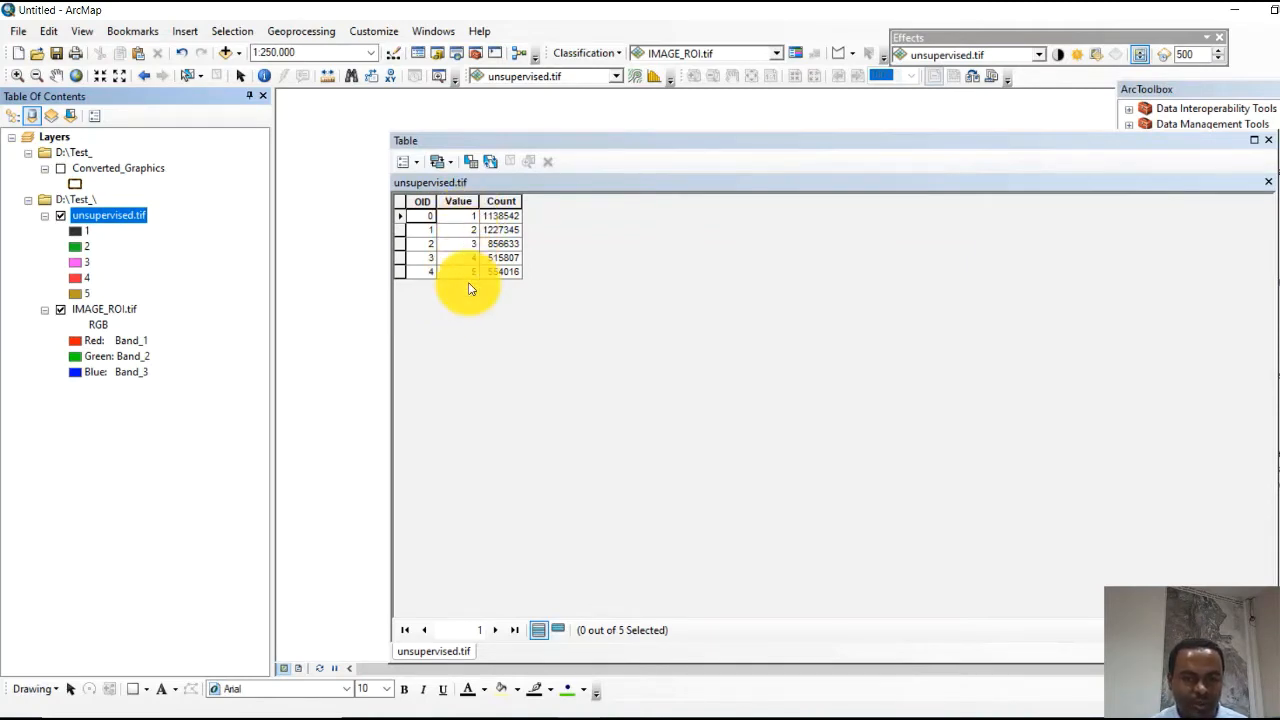
pyautogui.click(1269, 141)
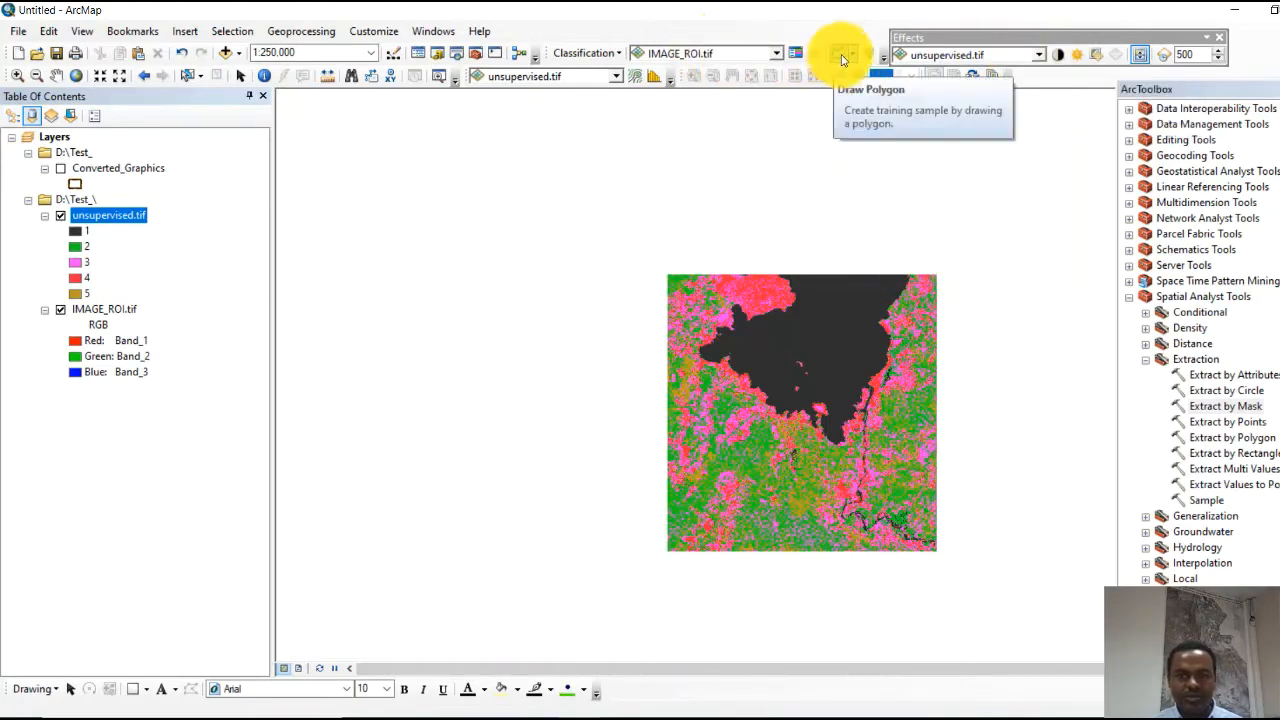
# Run an Iso Cluster Unsupervised Classification on IMAGE_ROI.tif with 15 classes, saving the output as unsupervised15.tif in the Test_ folder
pyautogui.click(586, 53)
pyautogui.click(613, 117)
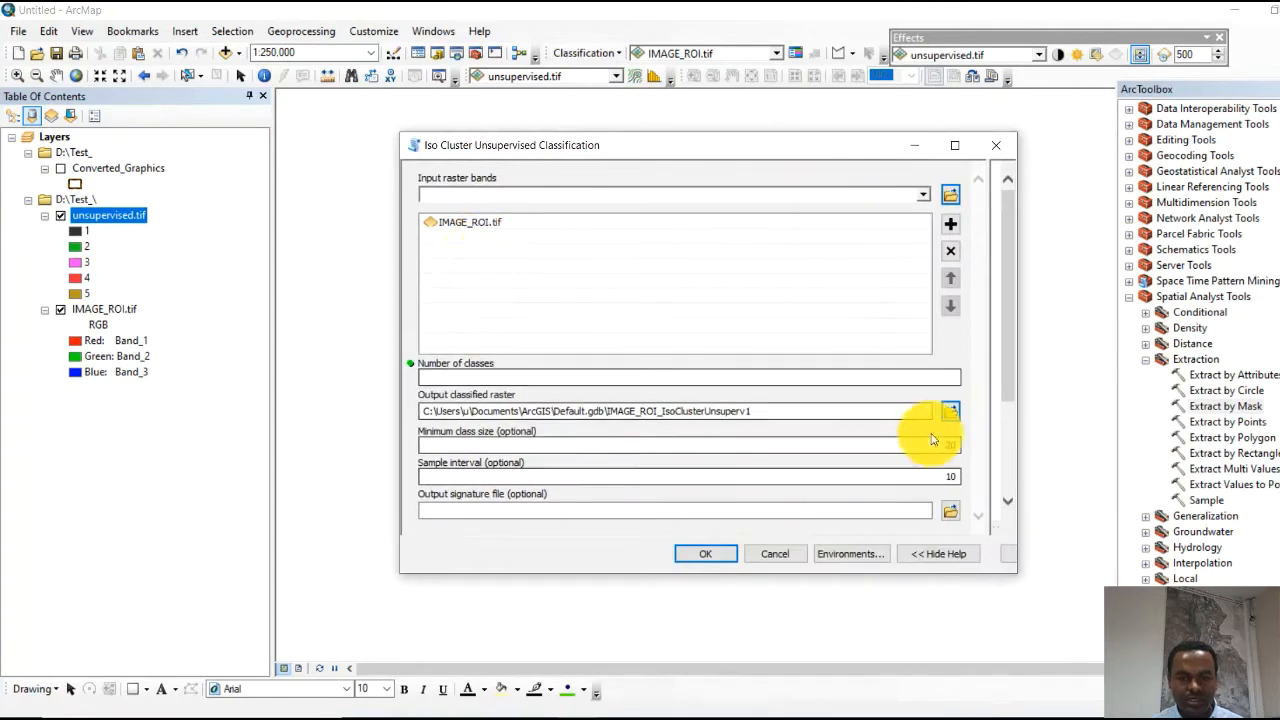
pyautogui.click(921, 376)
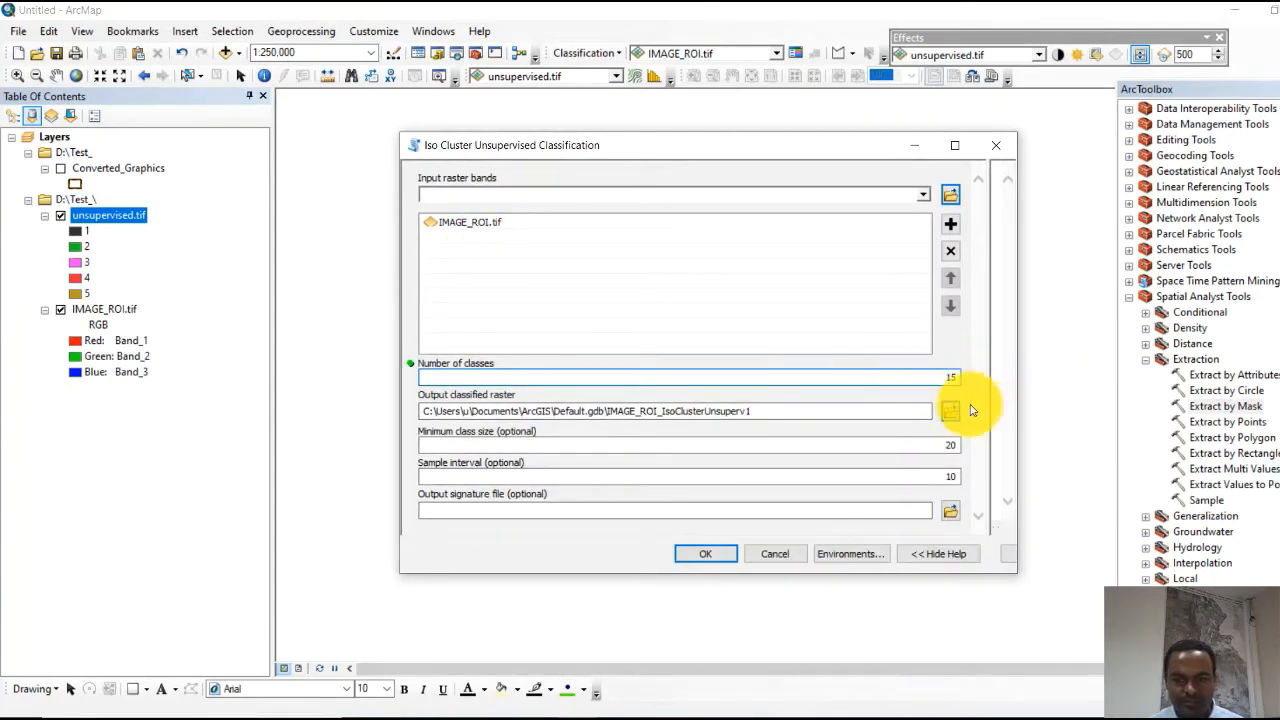
pyautogui.click(951, 415)
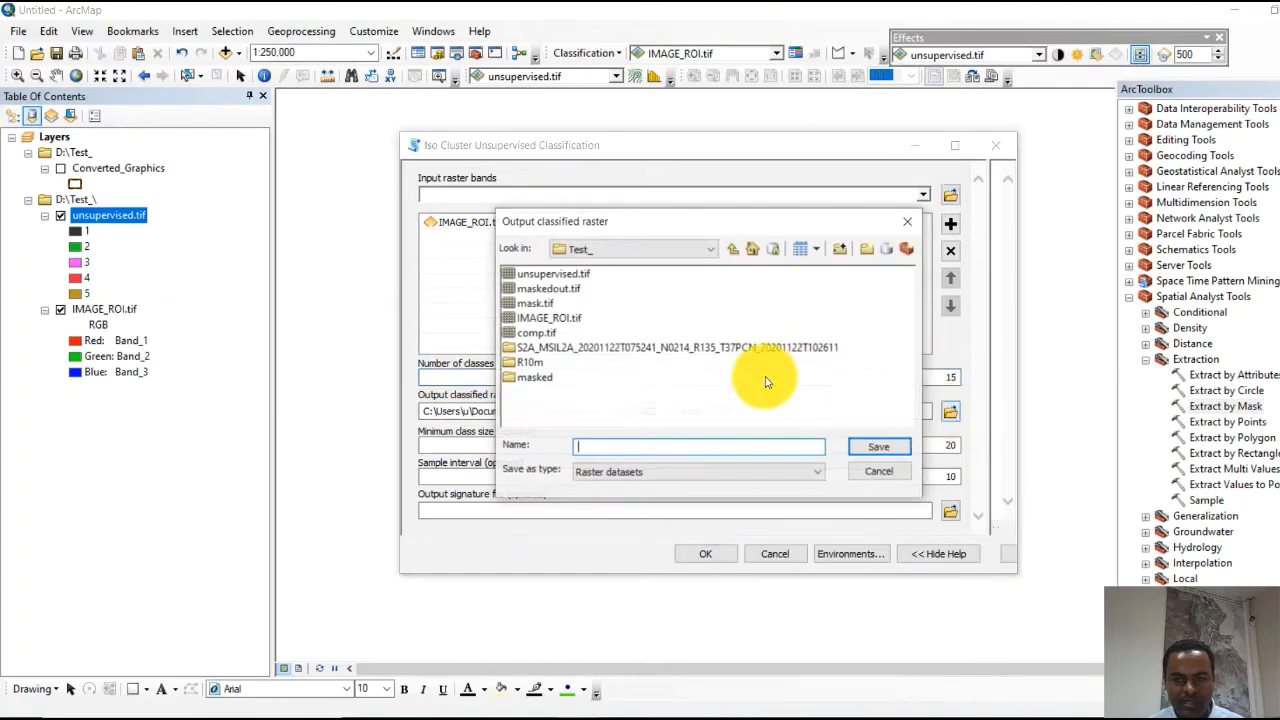
pyautogui.click(555, 275)
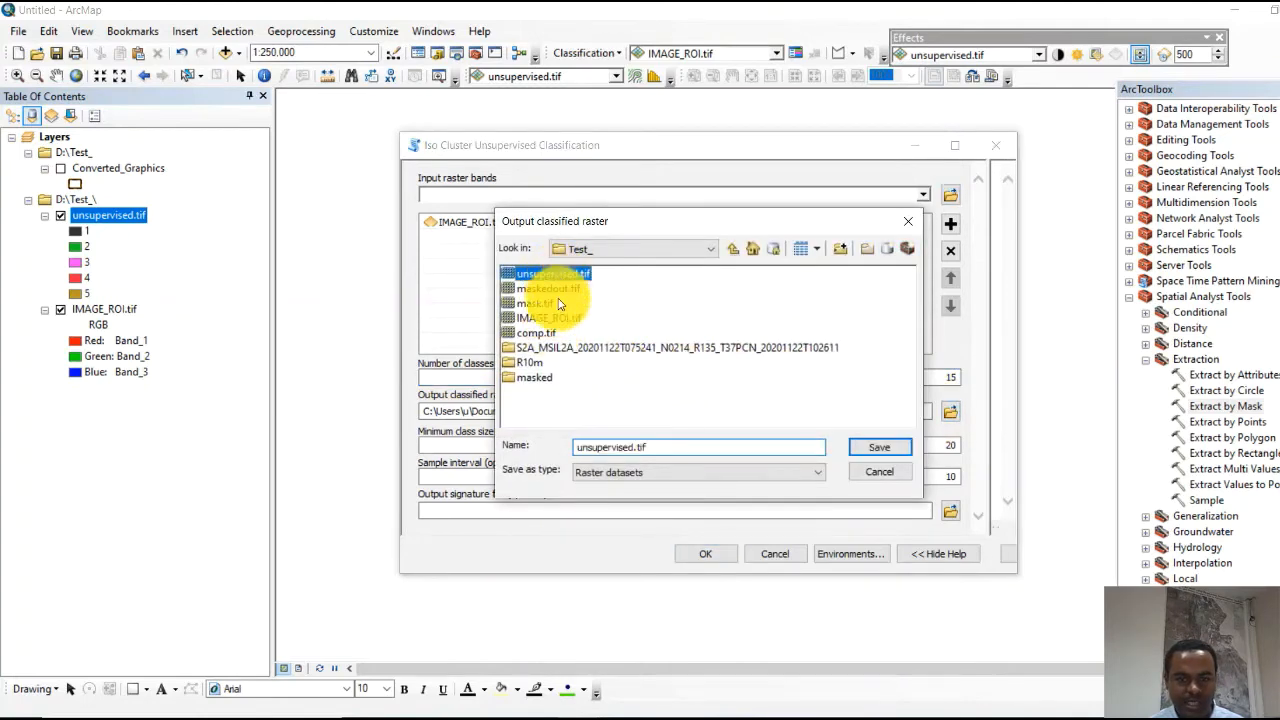
pyautogui.click(633, 447)
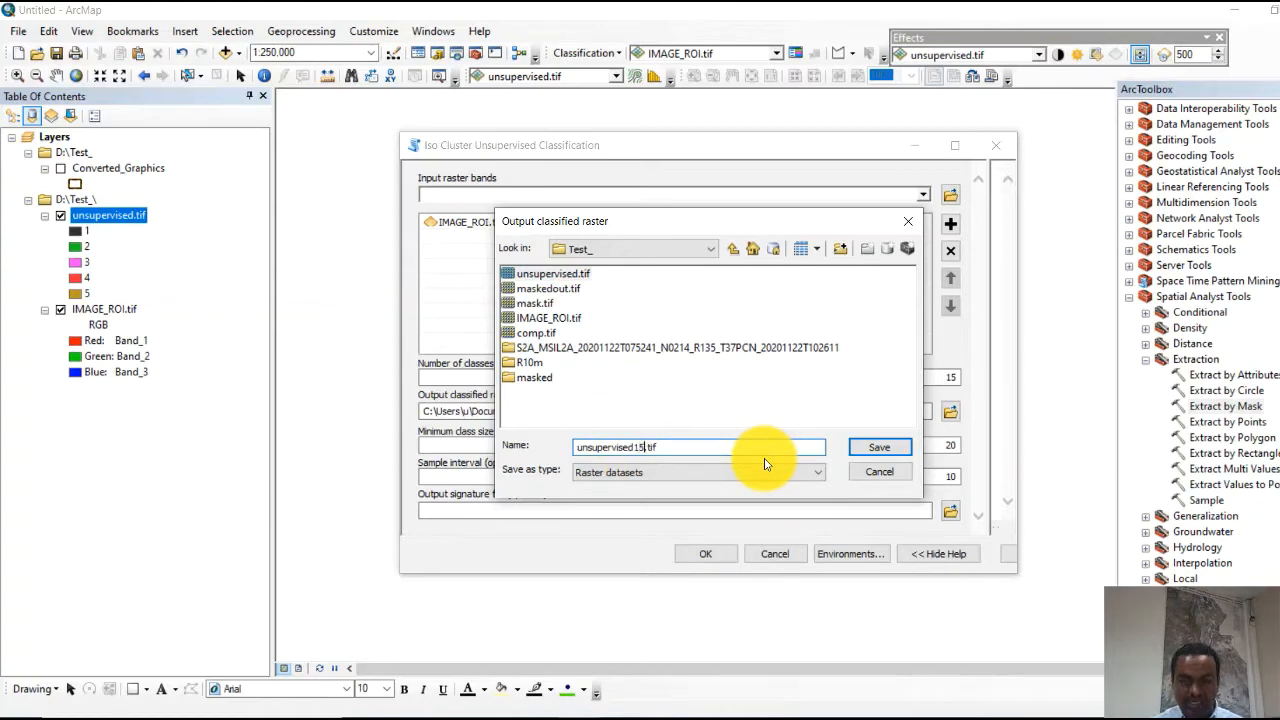
pyautogui.click(877, 447)
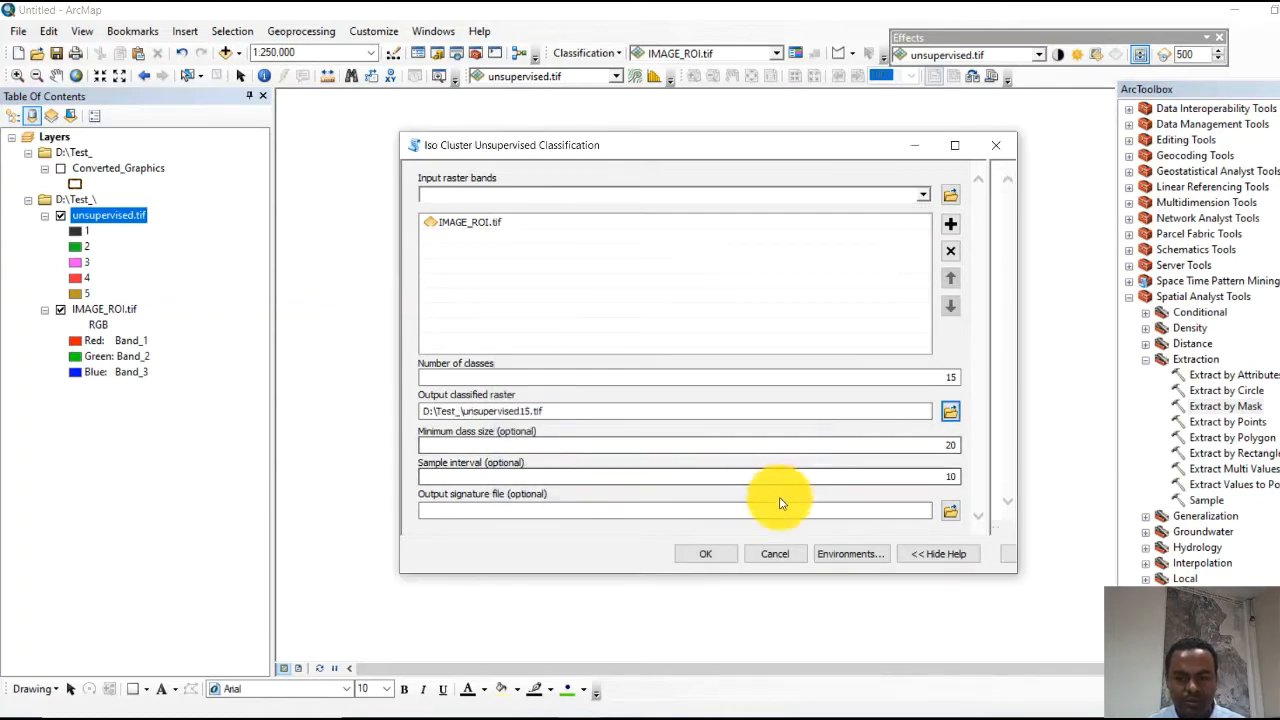
pyautogui.click(702, 556)
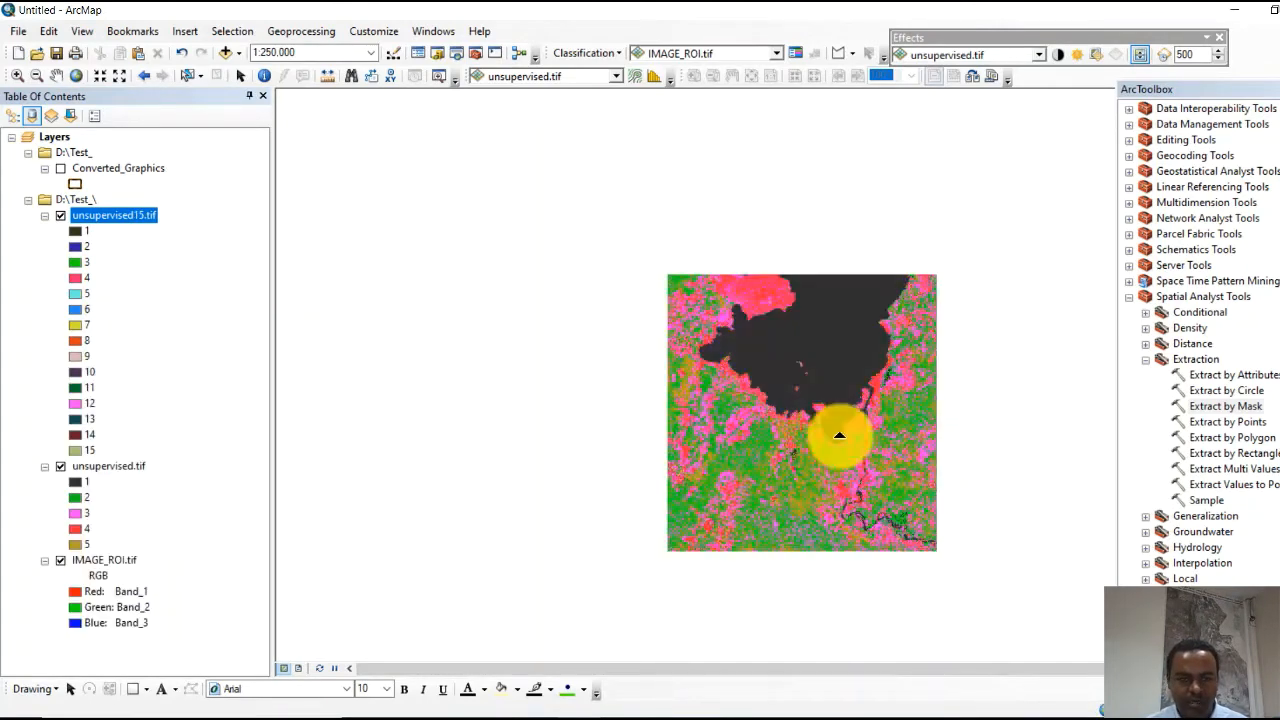
# Make unsupervised15.tif the effect layer and swipe it over the lake area
pyautogui.scroll(-2, 857, 425)
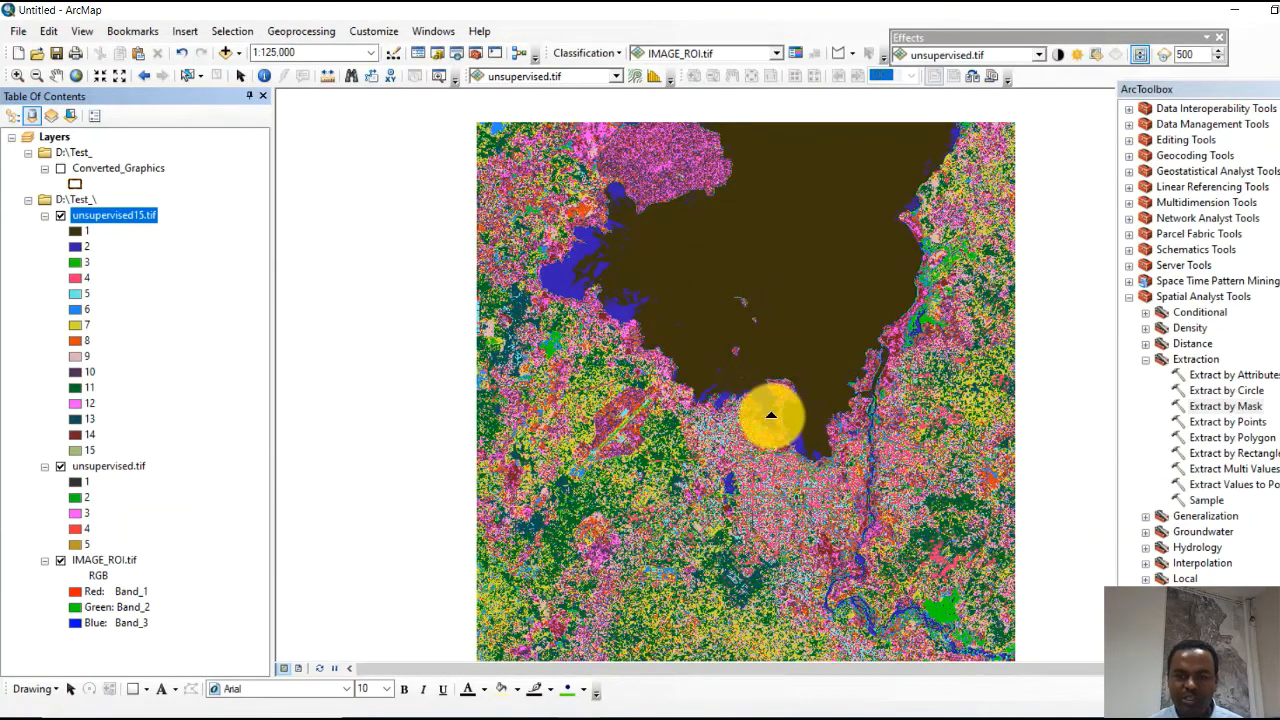
pyautogui.scroll(-3, 779, 409)
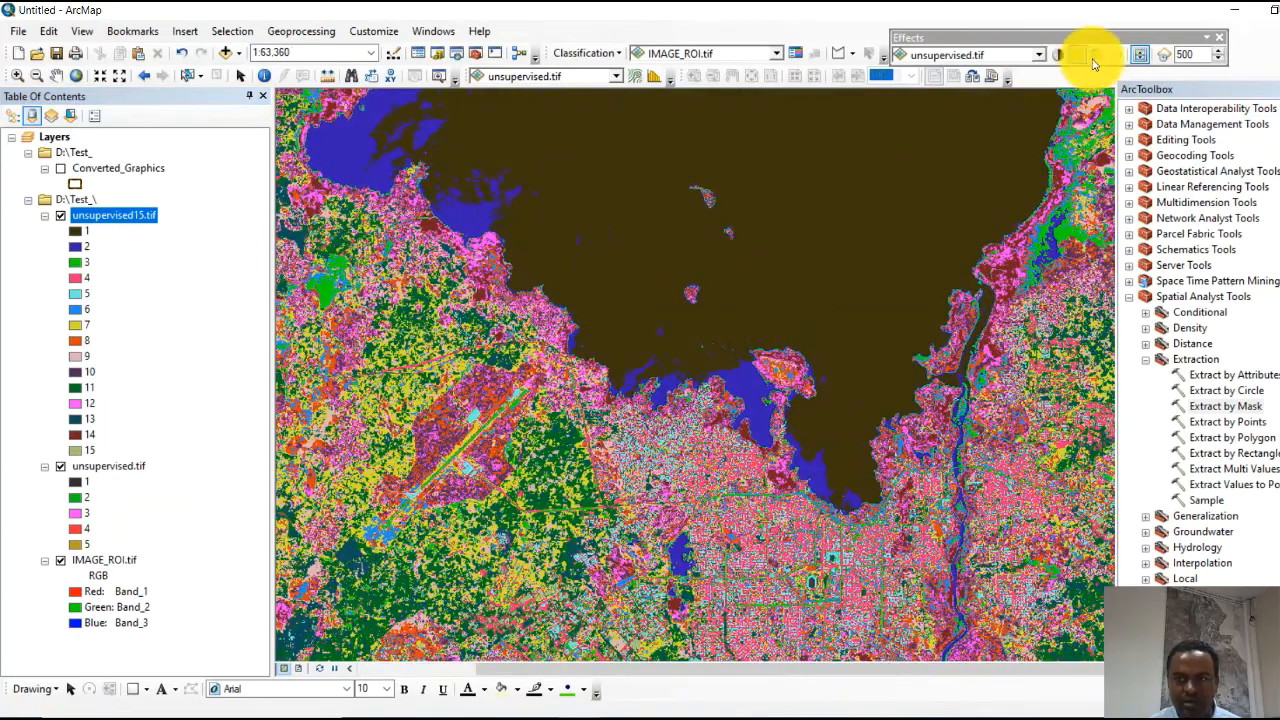
pyautogui.click(1038, 57)
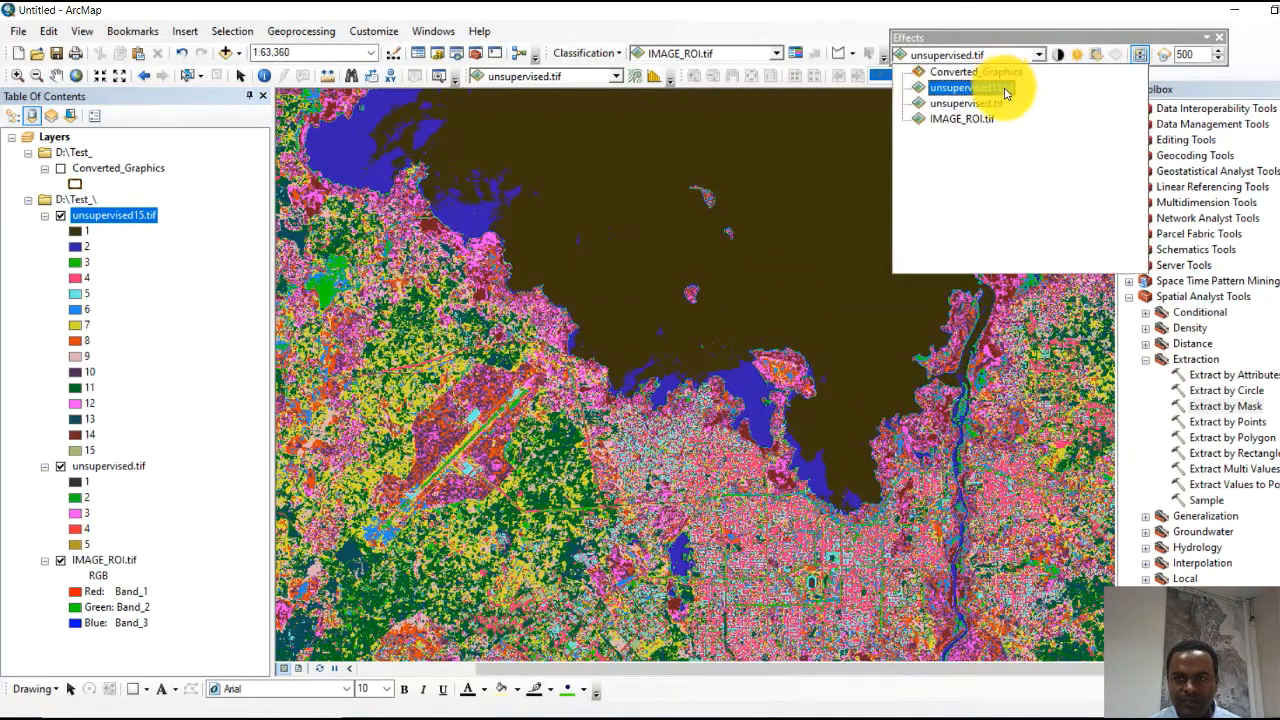
pyautogui.click(1006, 89)
pyautogui.click(1140, 57)
pyautogui.moveTo(794, 220); pyautogui.dragTo(794, 280)
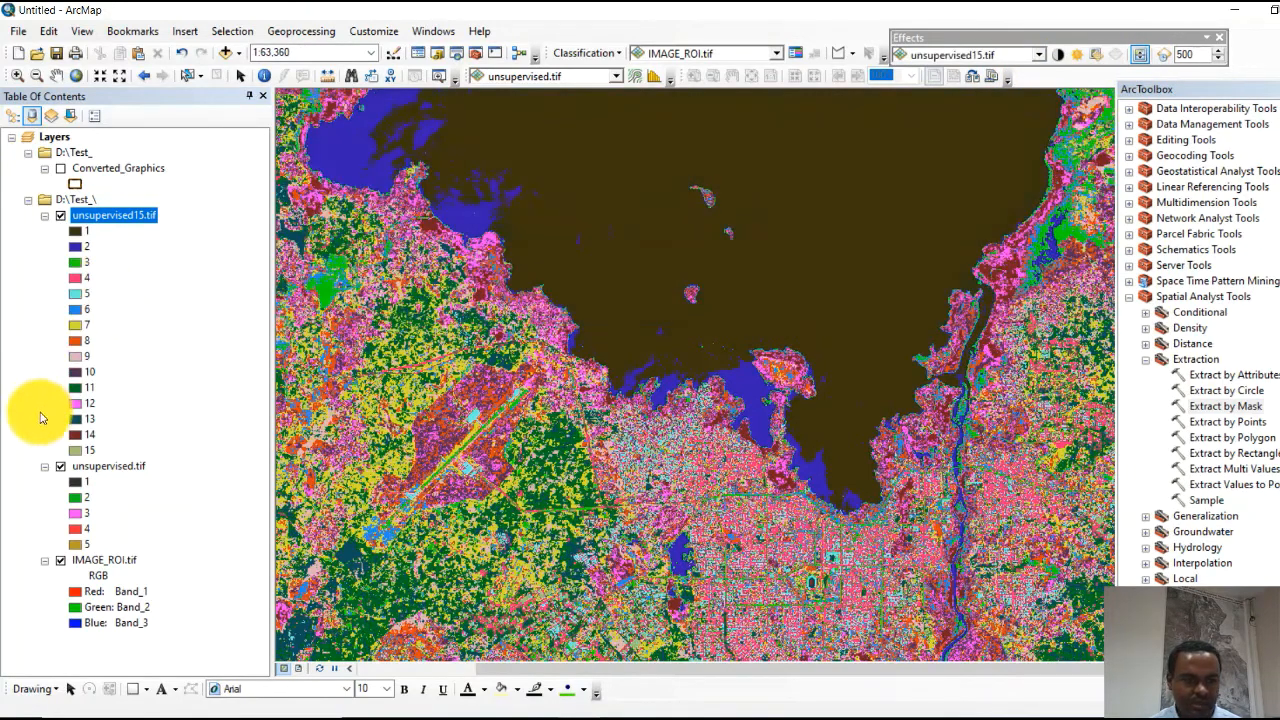
# Collapse and hide unsupervised.tif, and swipe unsupervised15.tif directly against the IMAGE_ROI.tif image
pyautogui.click(44, 466)
pyautogui.click(60, 466)
pyautogui.moveTo(834, 194); pyautogui.dragTo(826, 474)
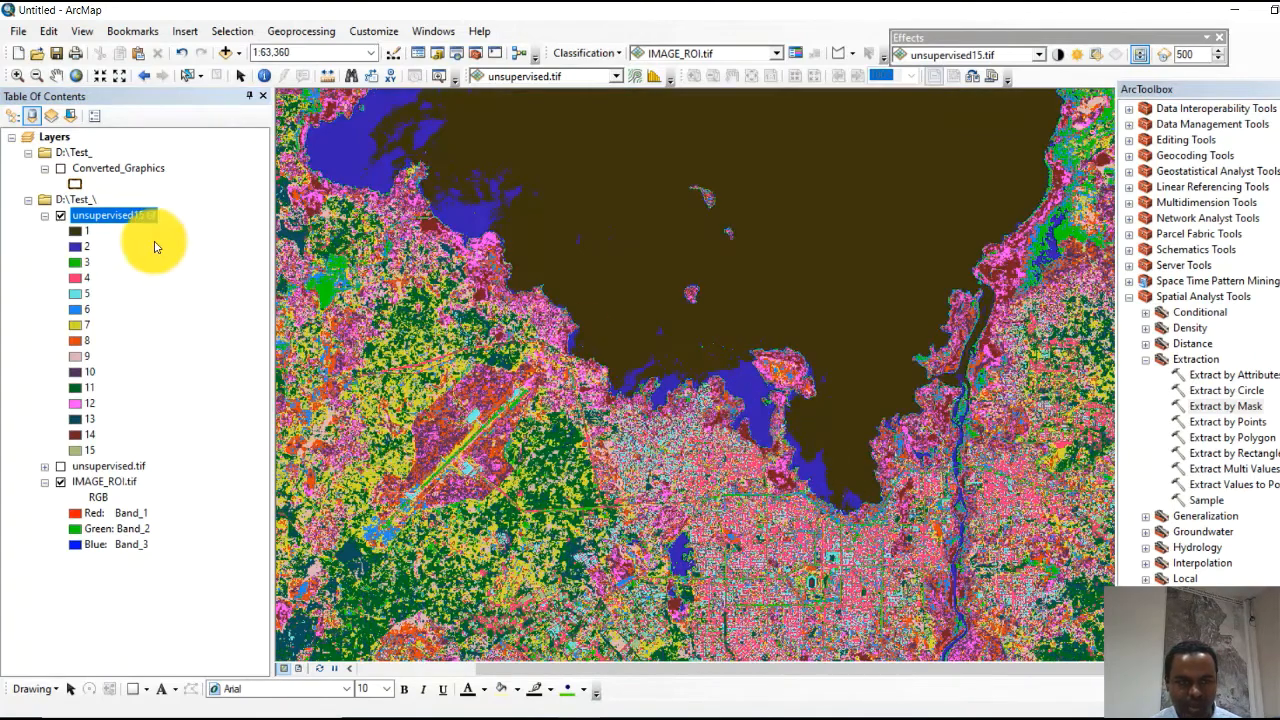
# View IMAGE_ROI.tif alone, restore unsupervised15.tif and swipe it to compare its classes around the lake and the vegetated area to the northwest
pyautogui.click(60, 216)
pyautogui.click(44, 215)
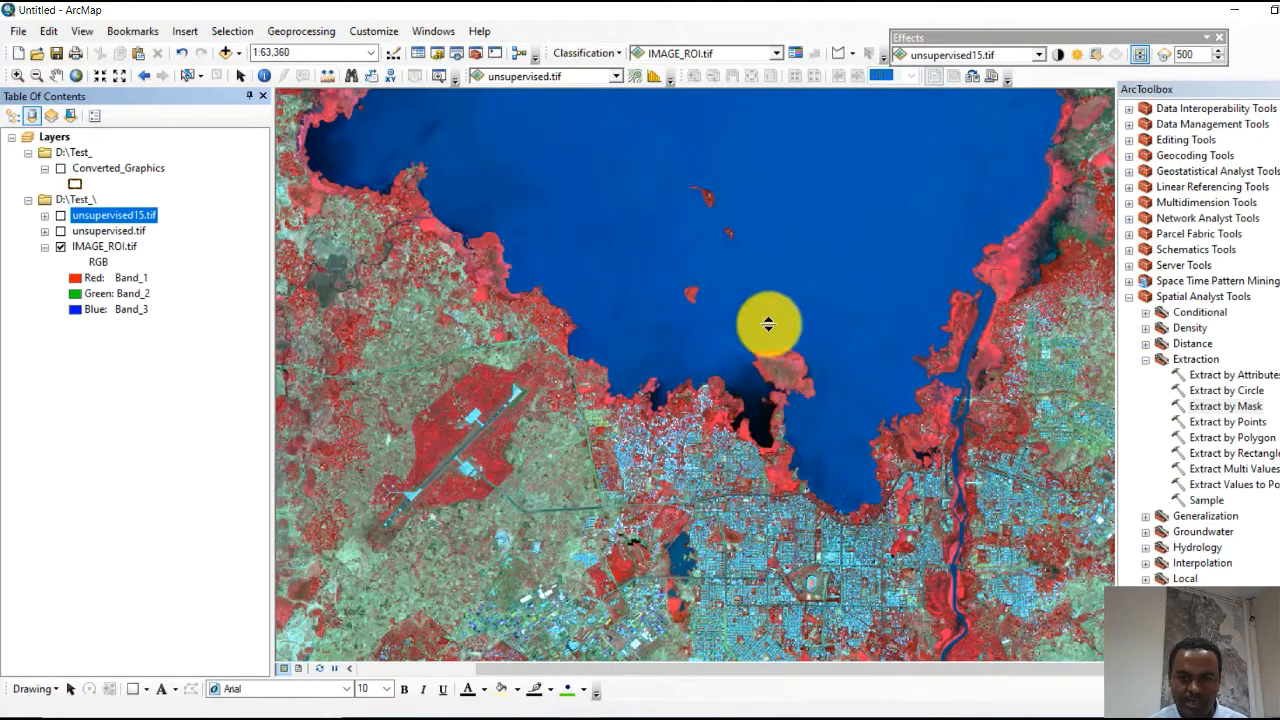
pyautogui.click(58, 219)
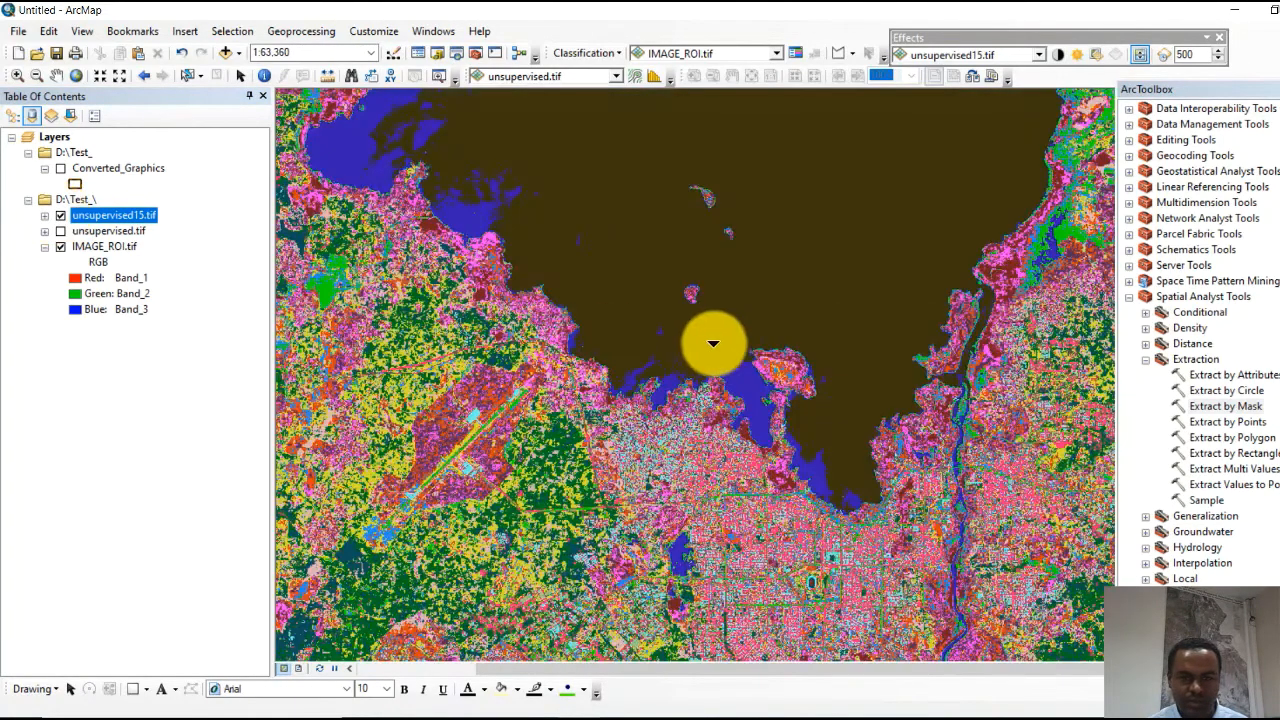
pyautogui.moveTo(743, 323); pyautogui.dragTo(810, 95)
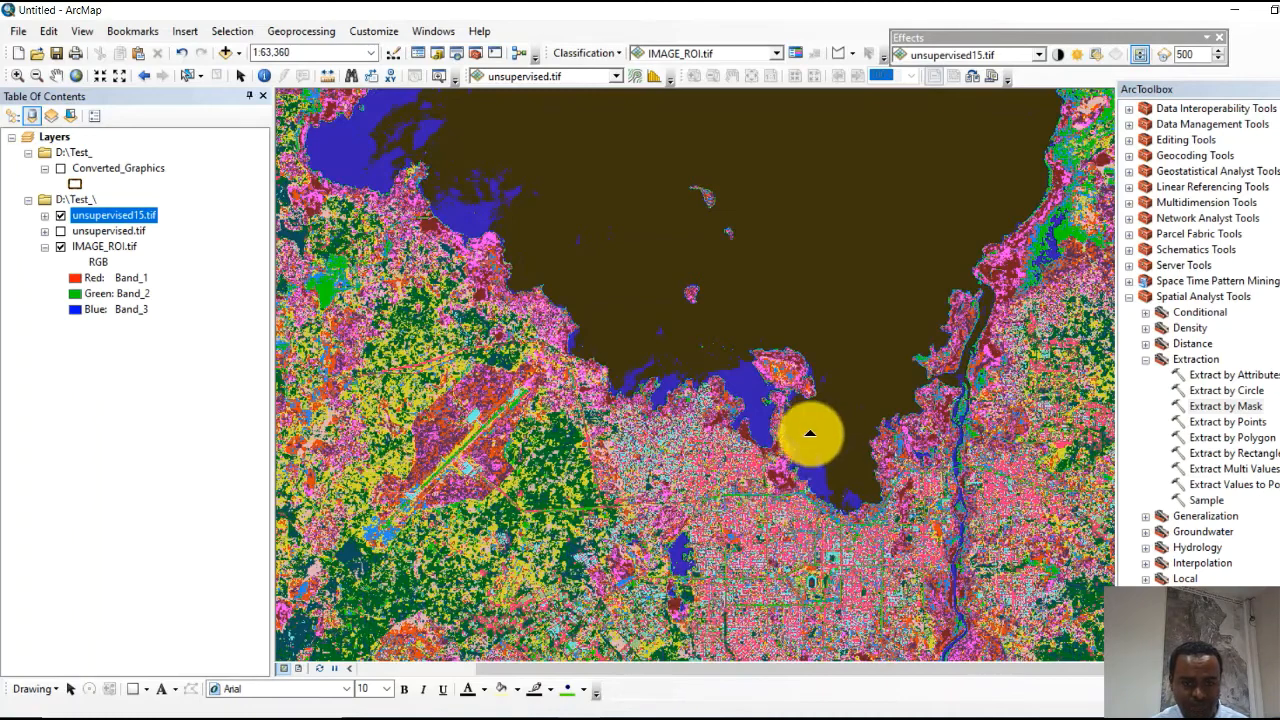
pyautogui.scroll(3, 620, 490)
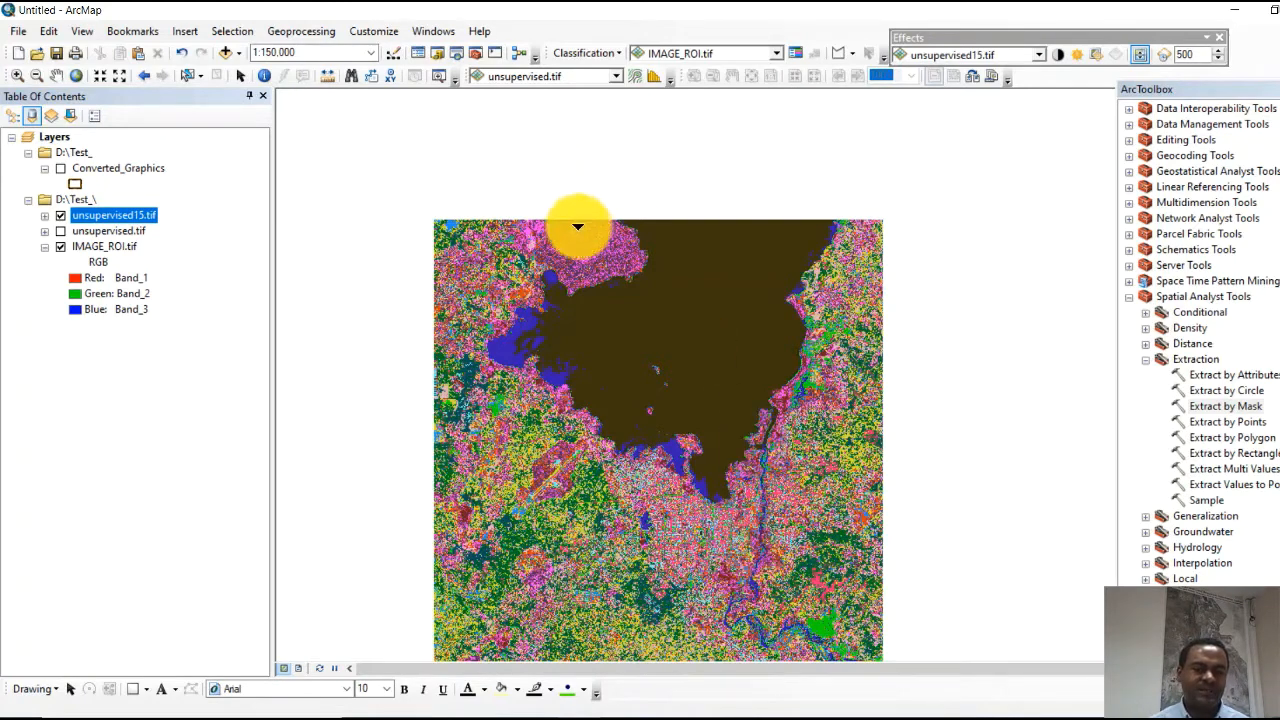
pyautogui.moveTo(567, 229)
pyautogui.mouseDown()
pyautogui.moveTo(571, 289)
pyautogui.moveTo(576, 231)
pyautogui.mouseUp()
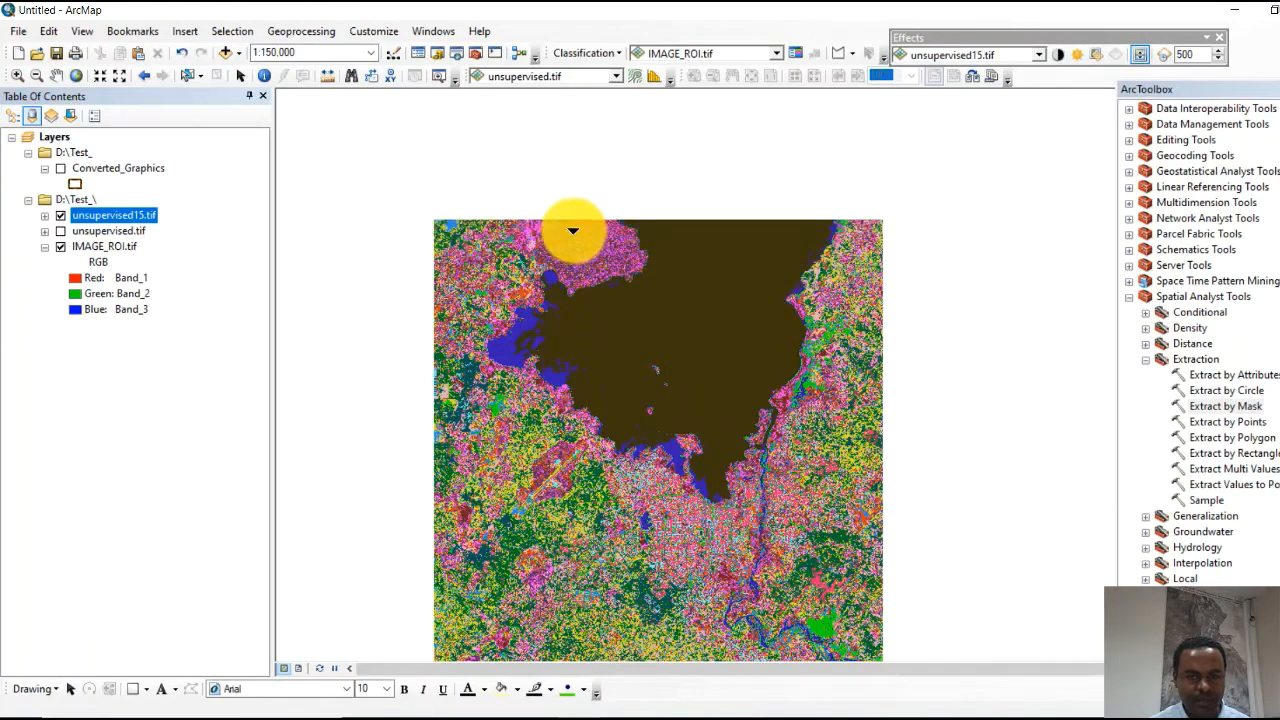
pyautogui.scroll(5, 576, 231)
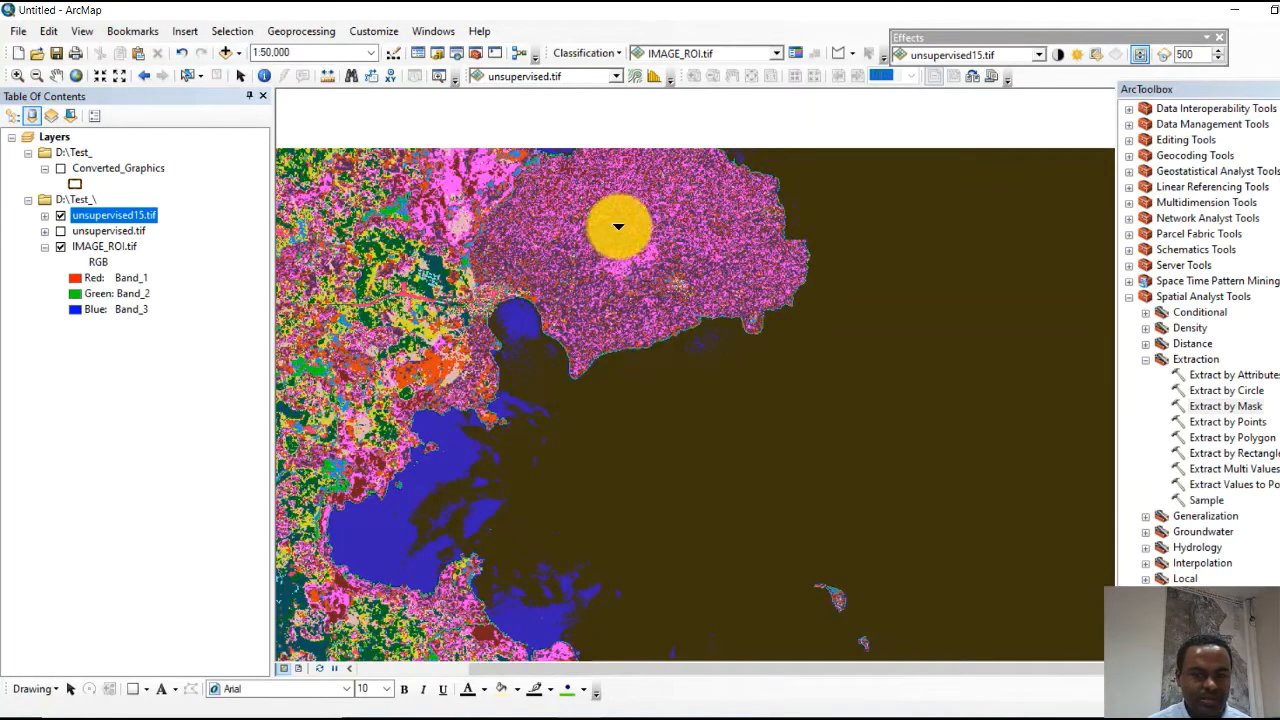
# Expand the legend of unsupervised15.tif, recolour classes 12 and 14 white, and centre the whole layer in view
pyautogui.click(45, 216)
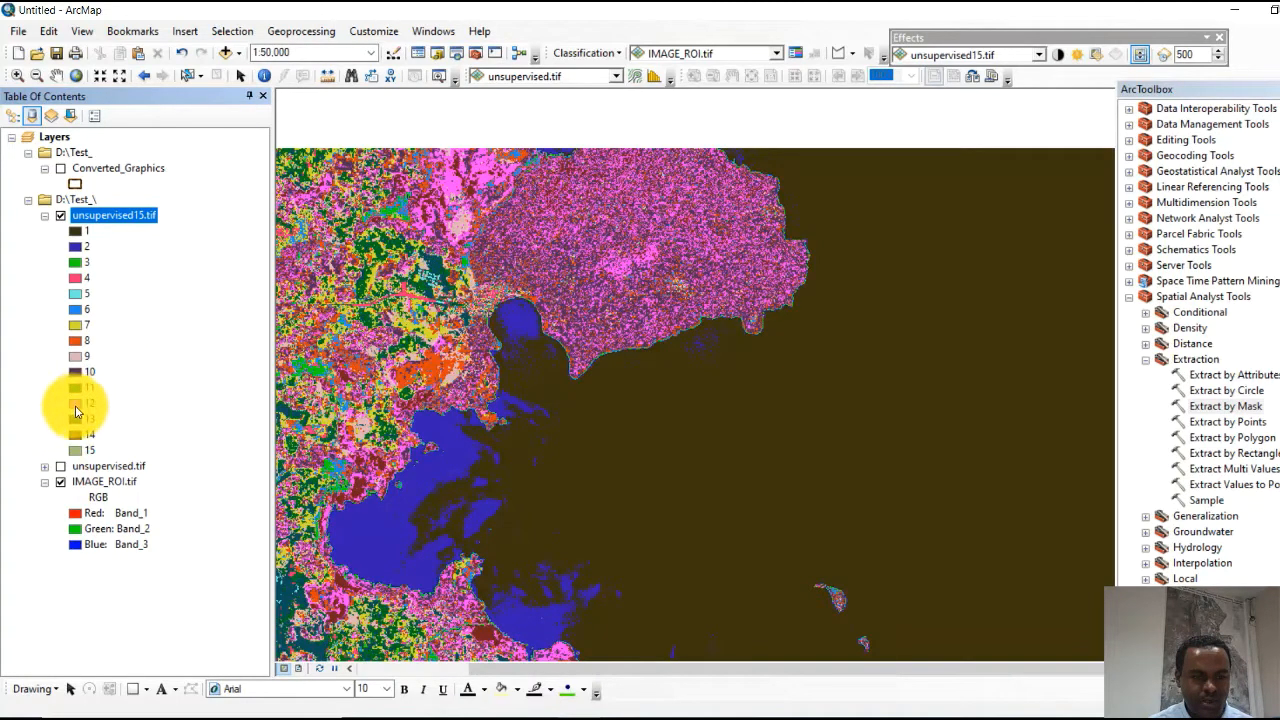
pyautogui.rightClick(74, 404)
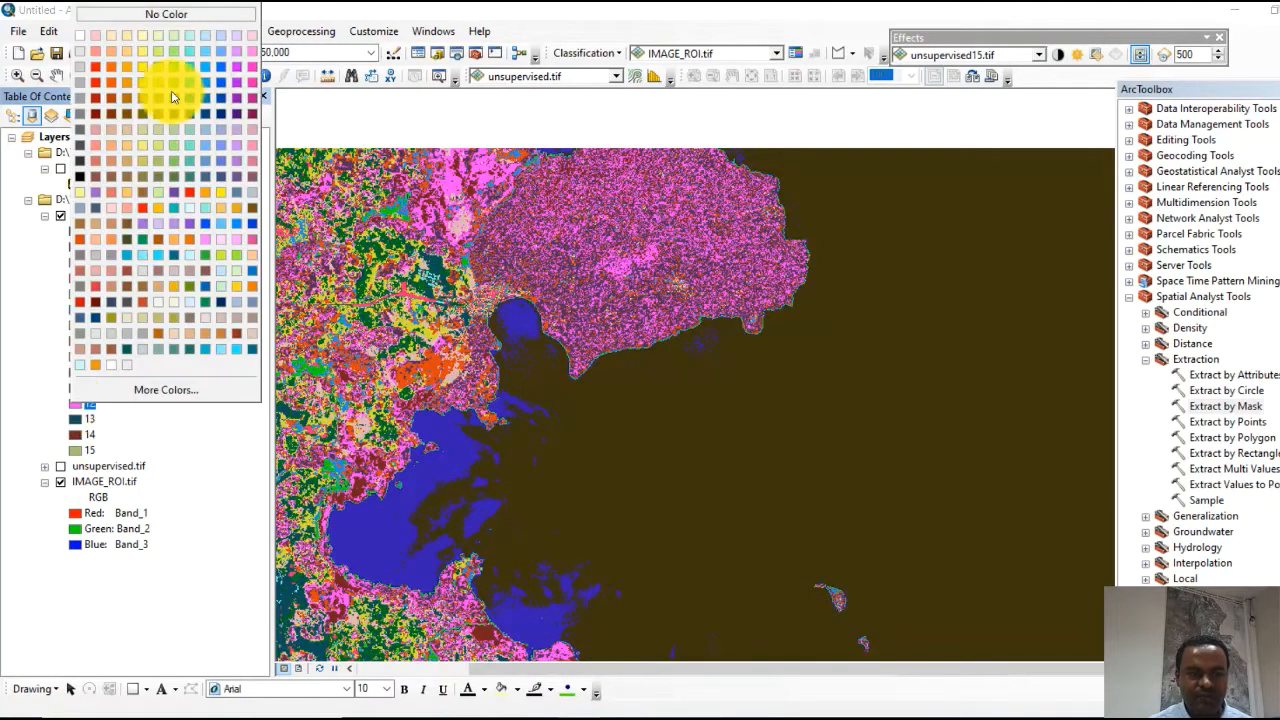
pyautogui.click(82, 40)
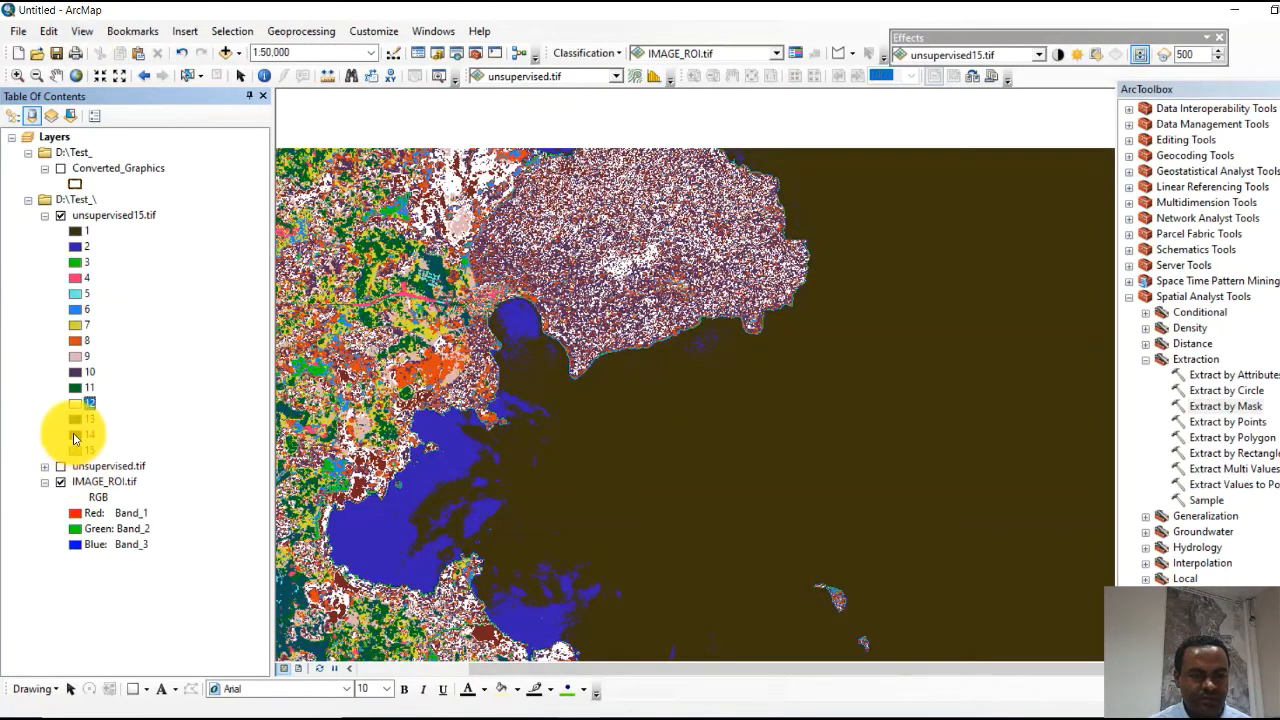
pyautogui.rightClick(74, 436)
pyautogui.click(78, 60)
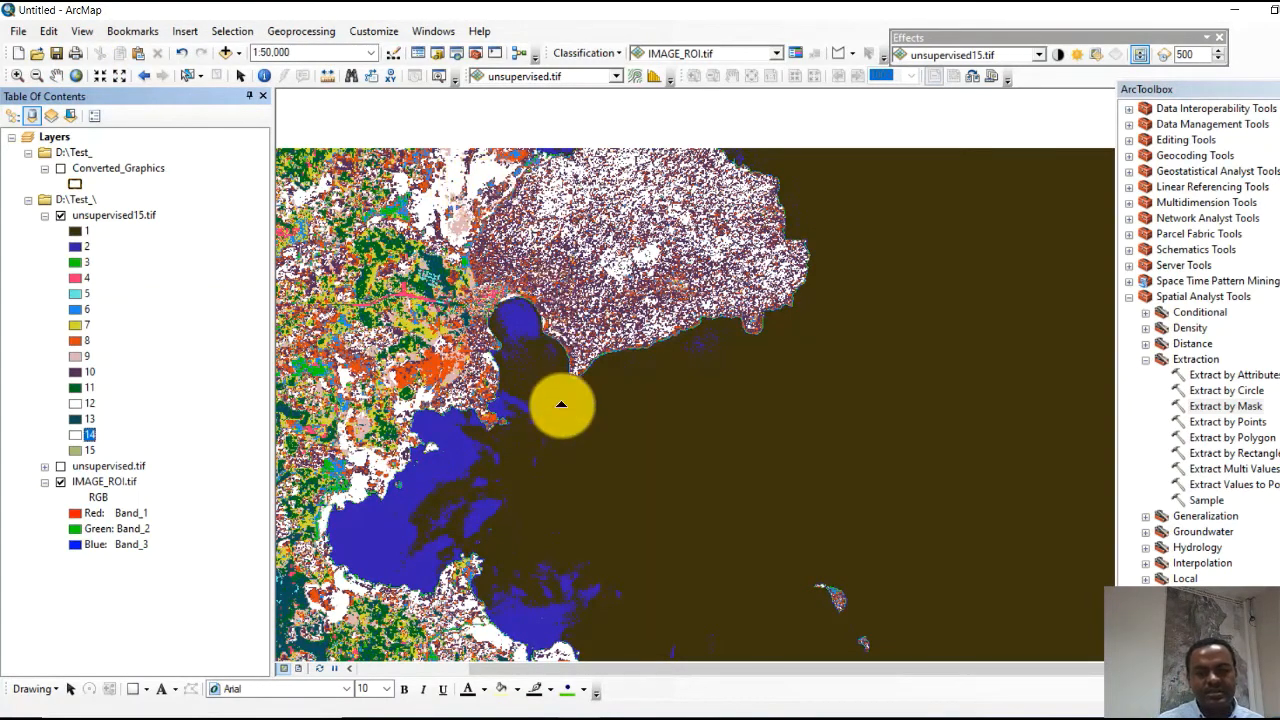
pyautogui.scroll(-5, 557, 398)
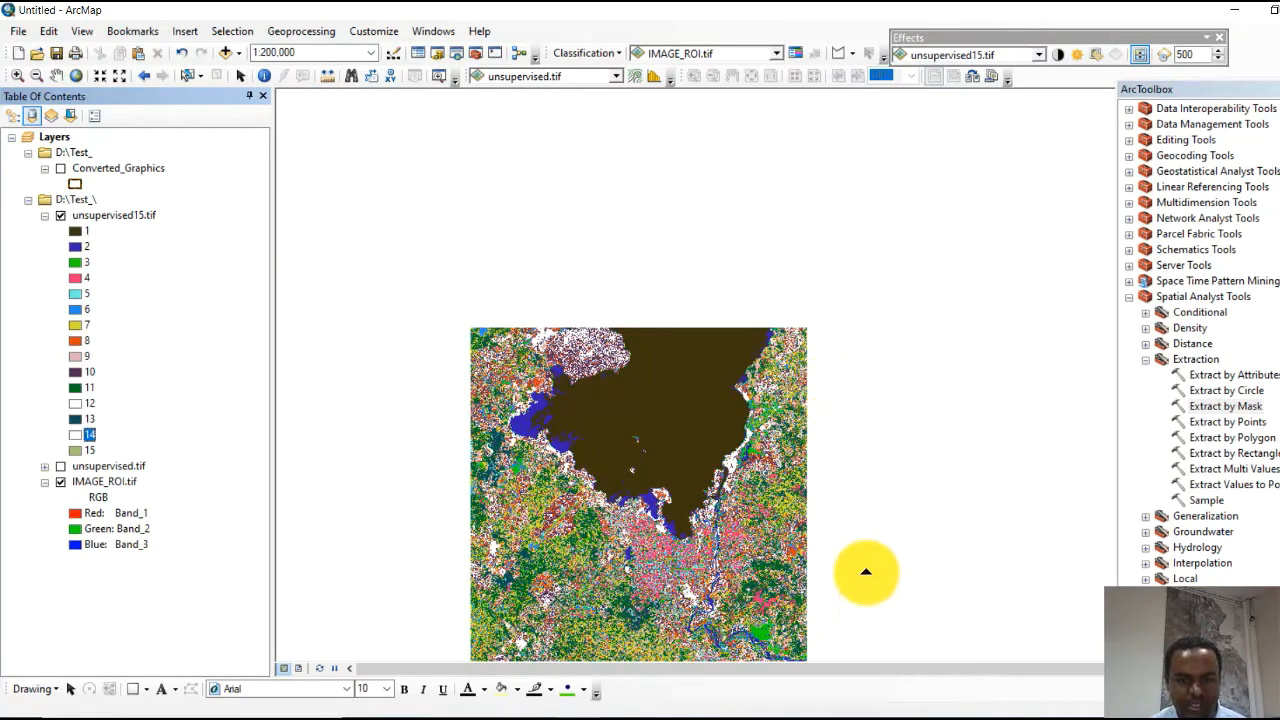
pyautogui.click(57, 75)
pyautogui.moveTo(700, 512); pyautogui.dragTo(735, 365)
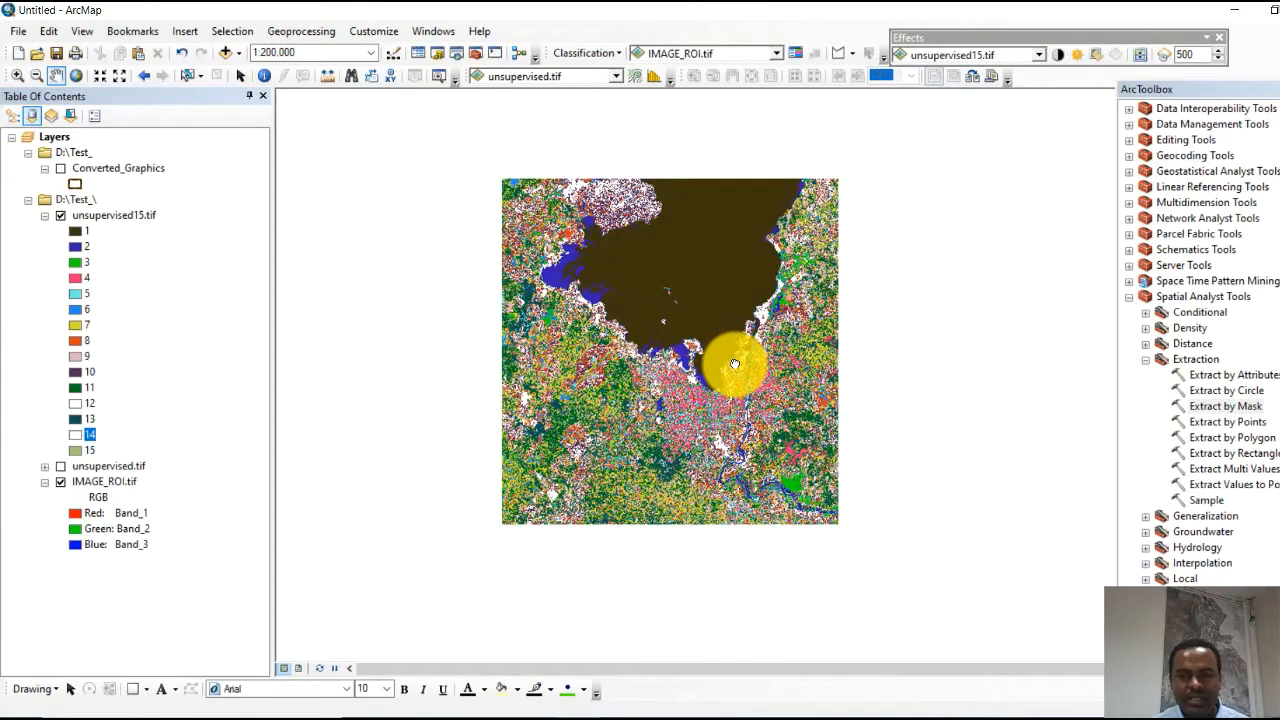
# Switch to the Lab4 presentation in PowerPoint and show slide 7, Lab 6 Supervised Image classification
pyautogui.click(545, 718)
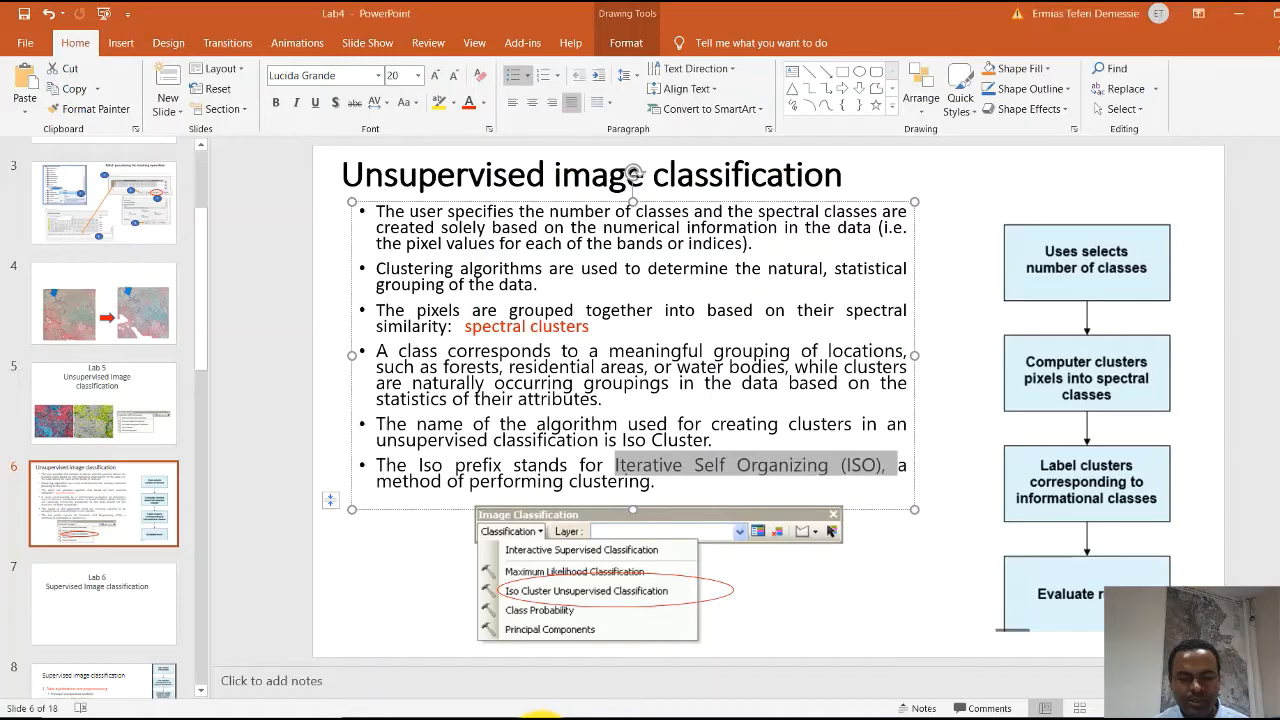
pyautogui.click(103, 592)
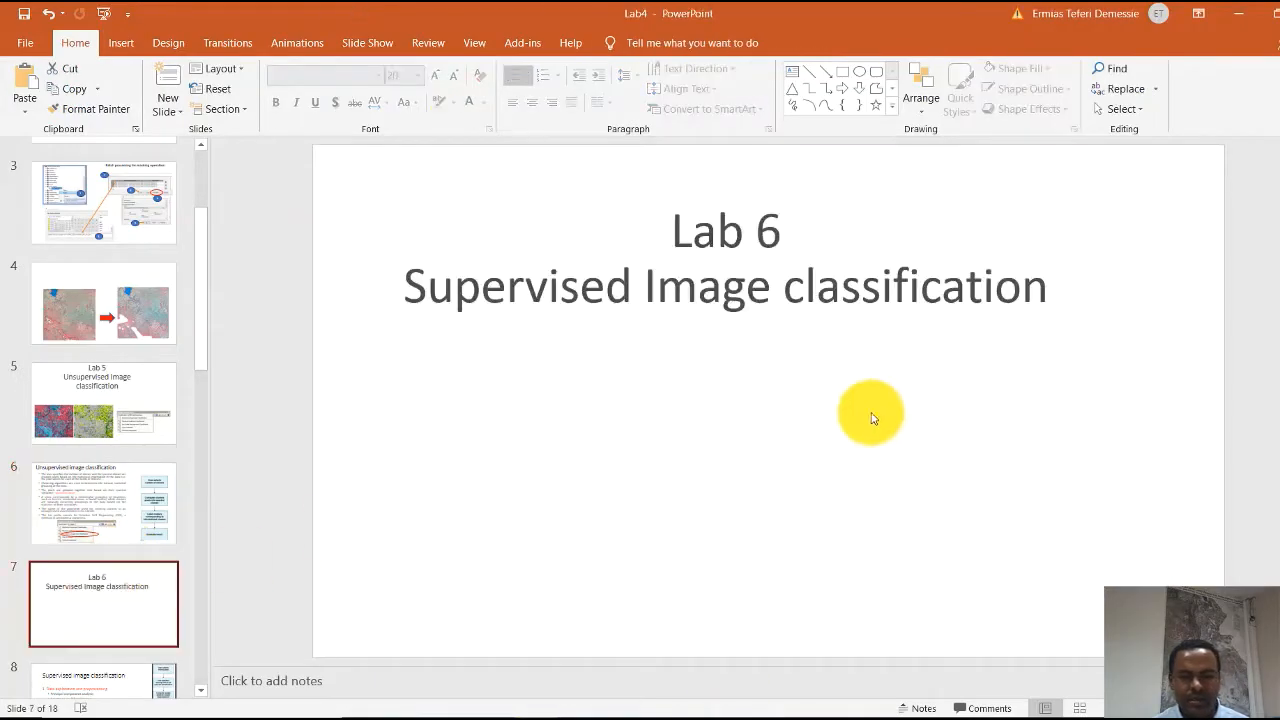
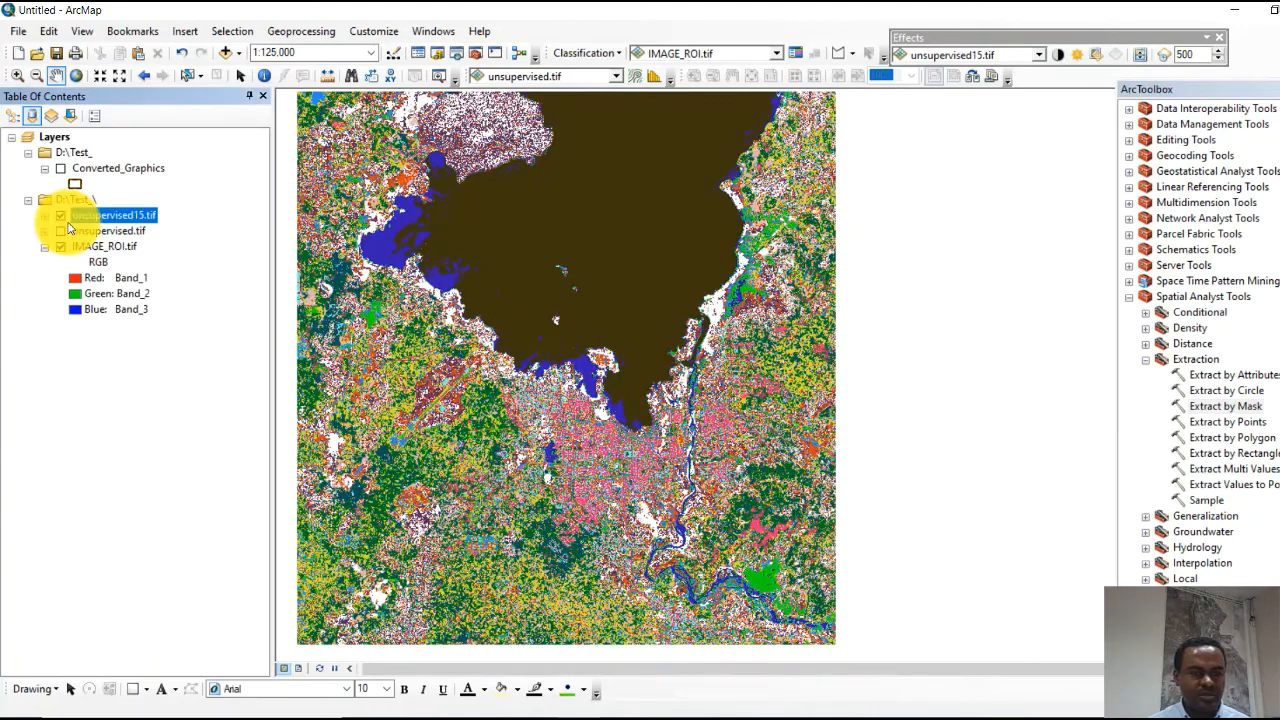
# Hide unsupervised15.tif so only IMAGE_ROI.tif is displayed, and close the Effects tools
pyautogui.click(61, 216)
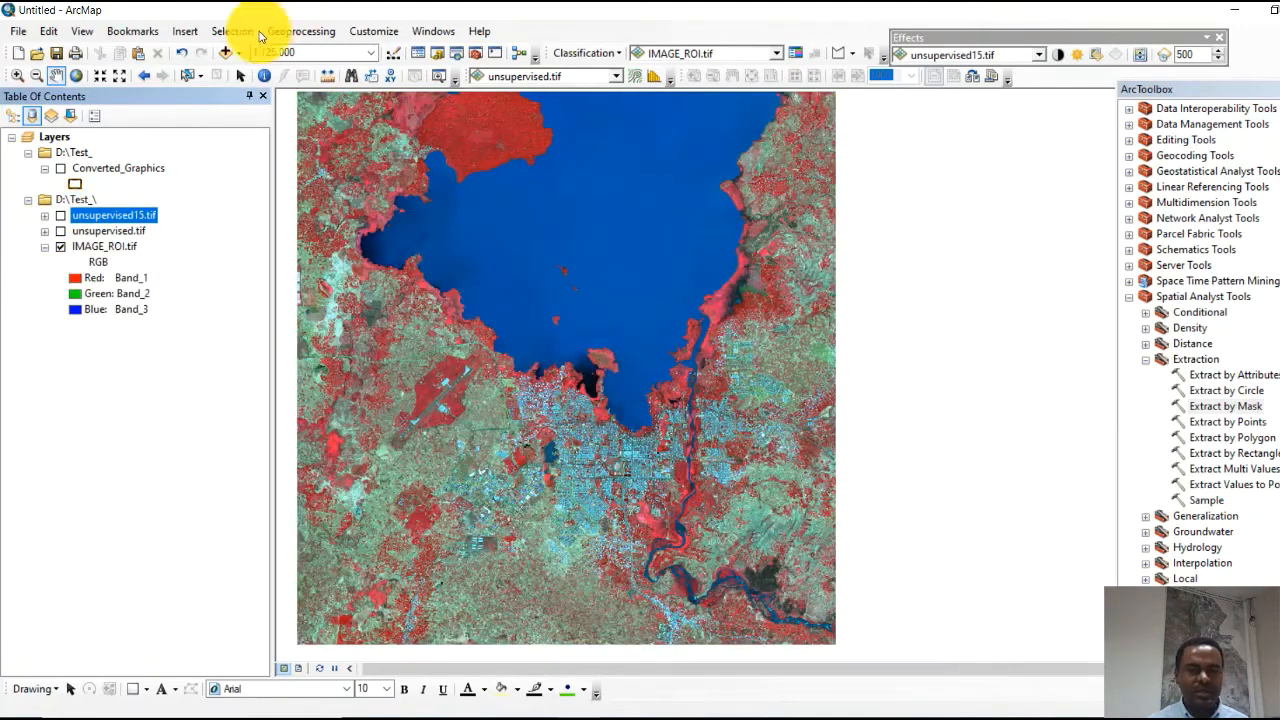
pyautogui.moveTo(575, 217); pyautogui.dragTo(643, 252)
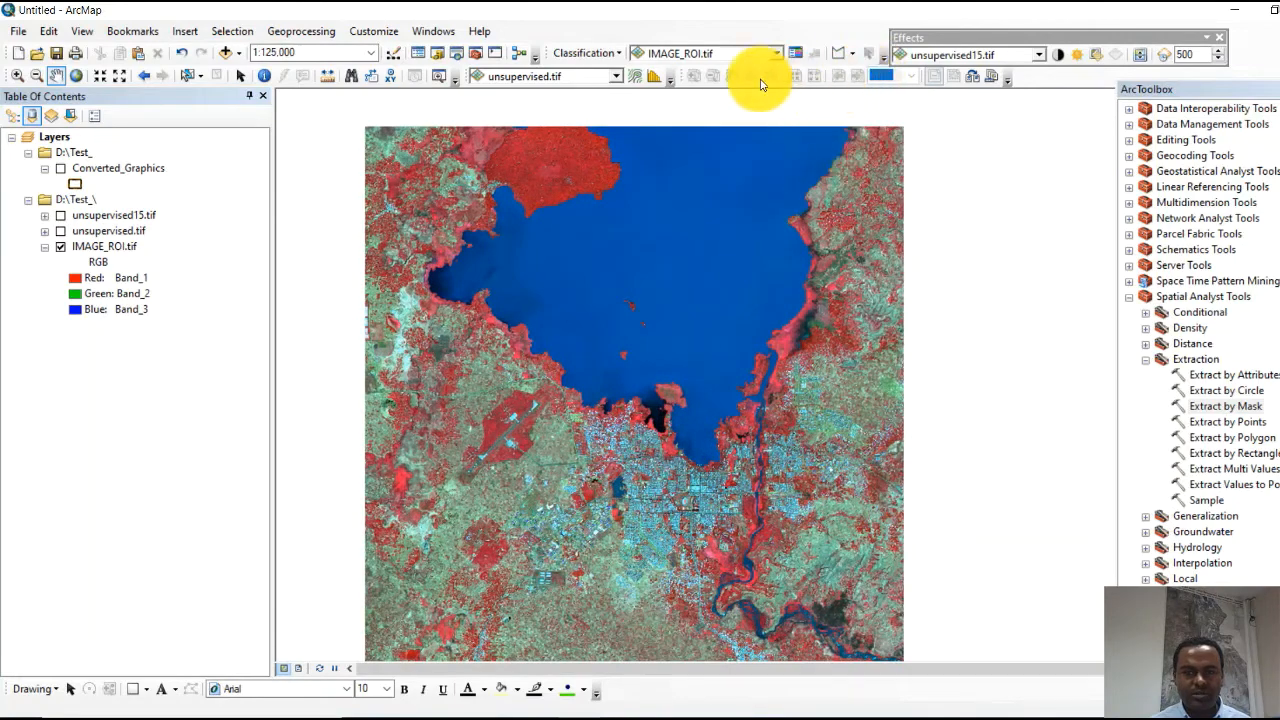
pyautogui.click(1221, 39)
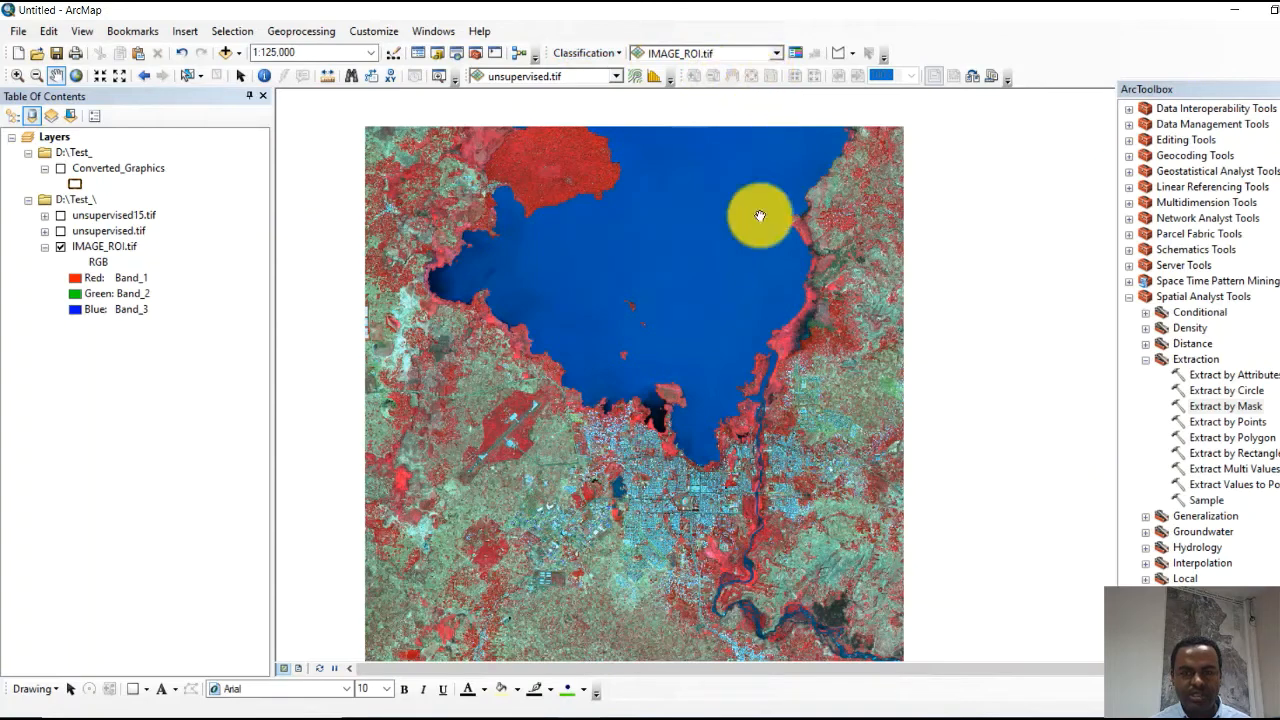
# Keep IMAGE_ROI.tif as the classification layer, open the Training Sample Manager and place it clear of most of the image
pyautogui.click(778, 53)
pyautogui.click(785, 55)
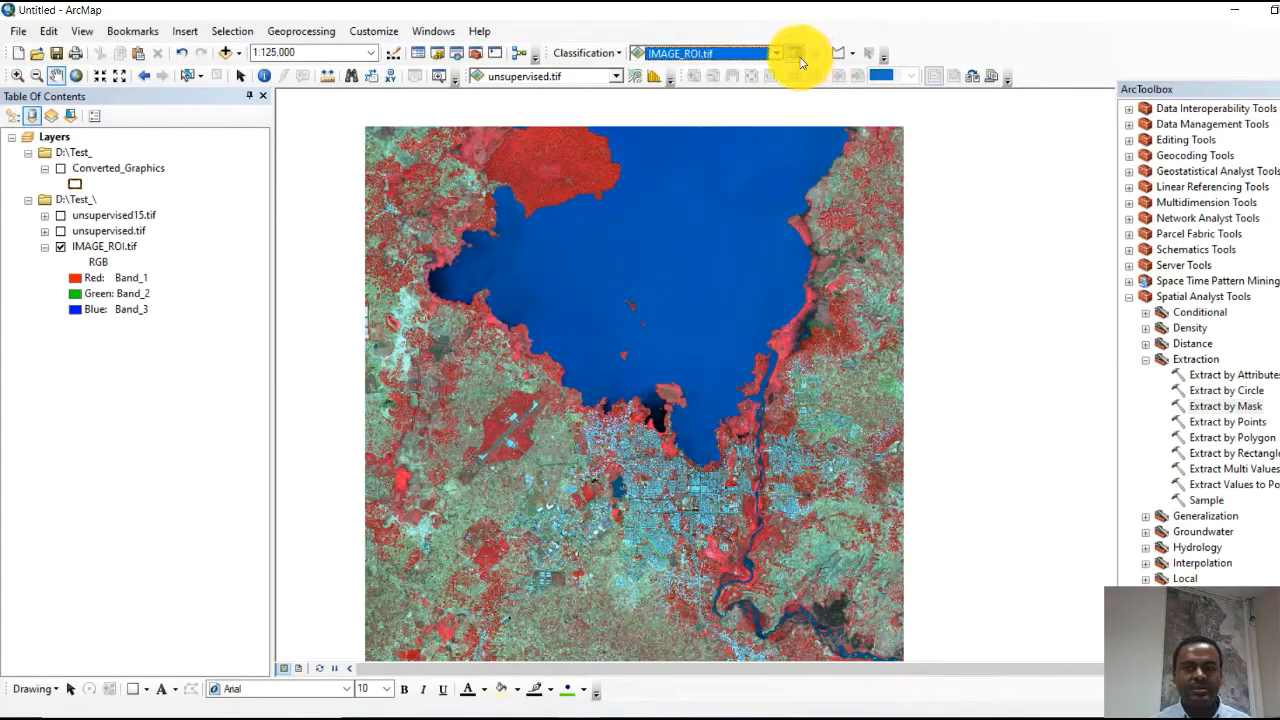
pyautogui.click(797, 55)
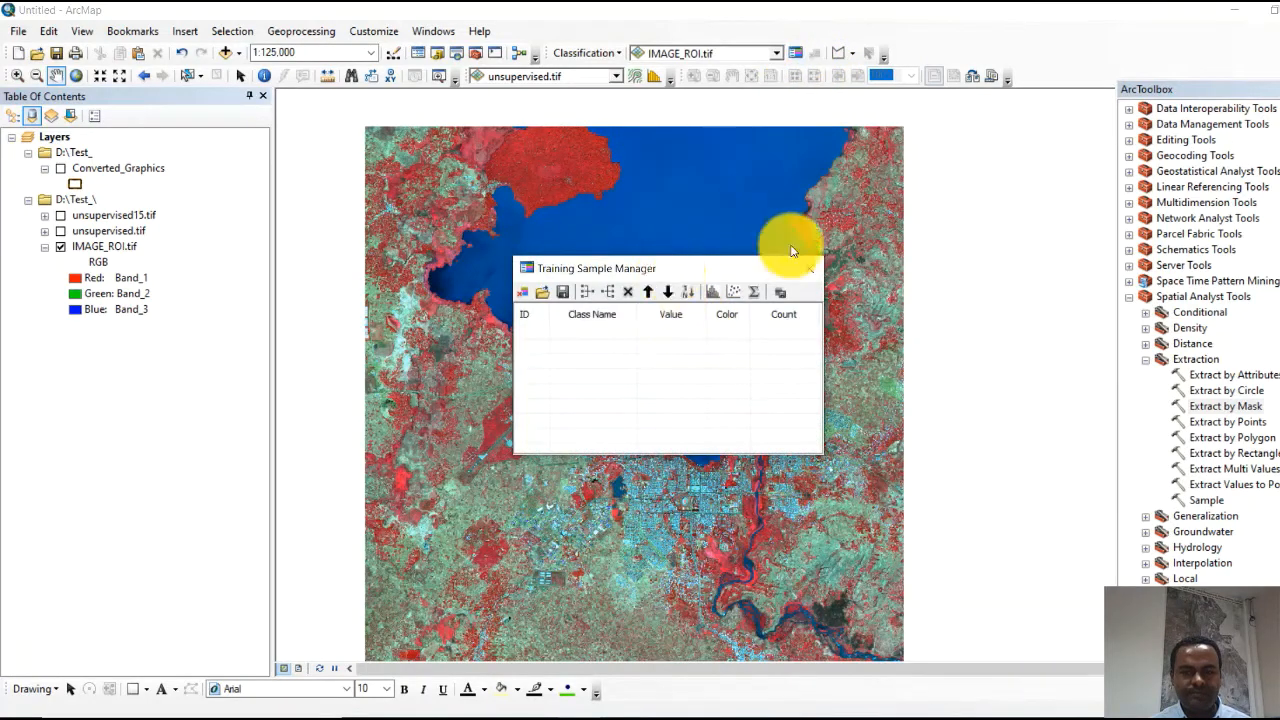
pyautogui.moveTo(671, 270); pyautogui.dragTo(986, 160)
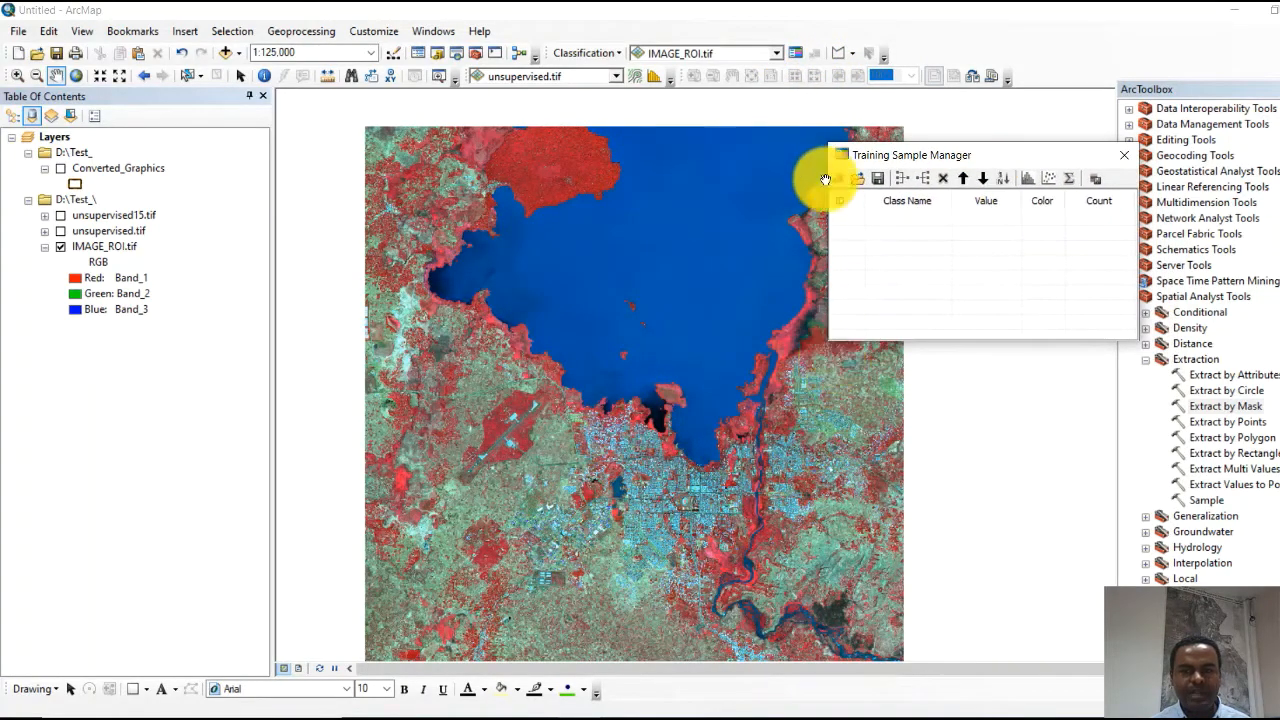
# Draw a training sample polygon over the bright red area northwest of the lake and name its class forest
pyautogui.click(840, 55)
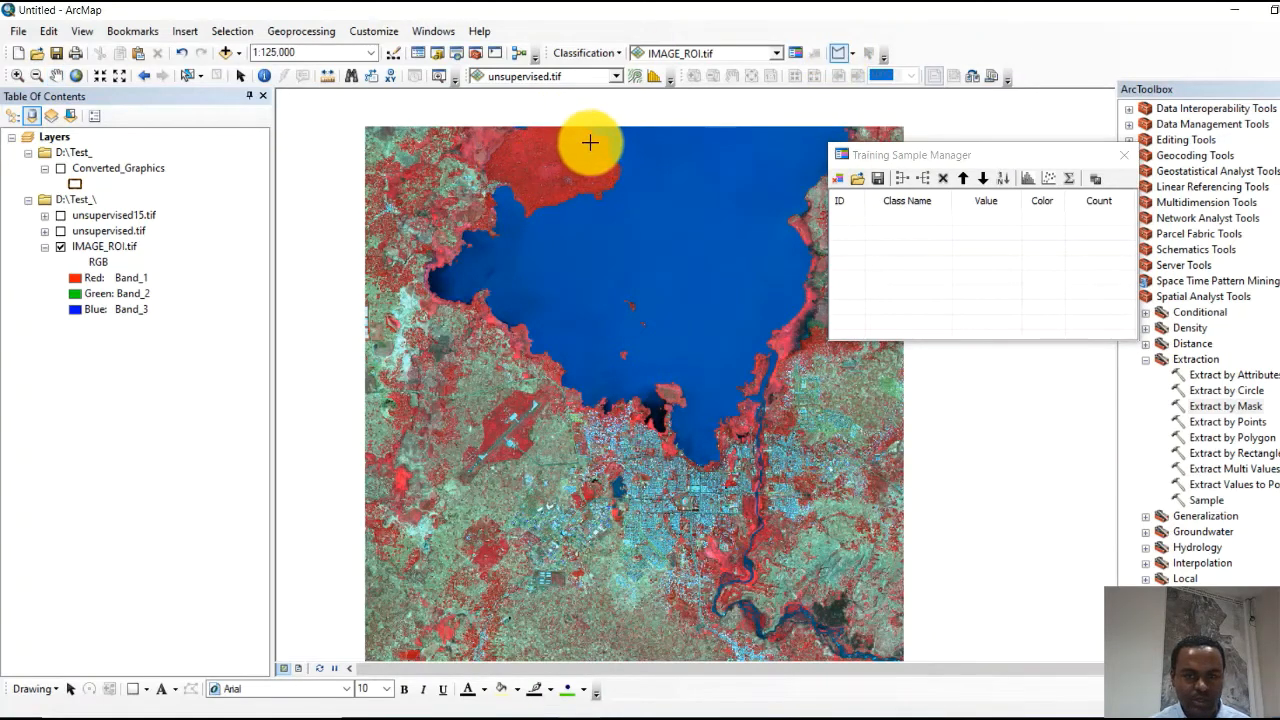
pyautogui.click(601, 144)
pyautogui.click(575, 135)
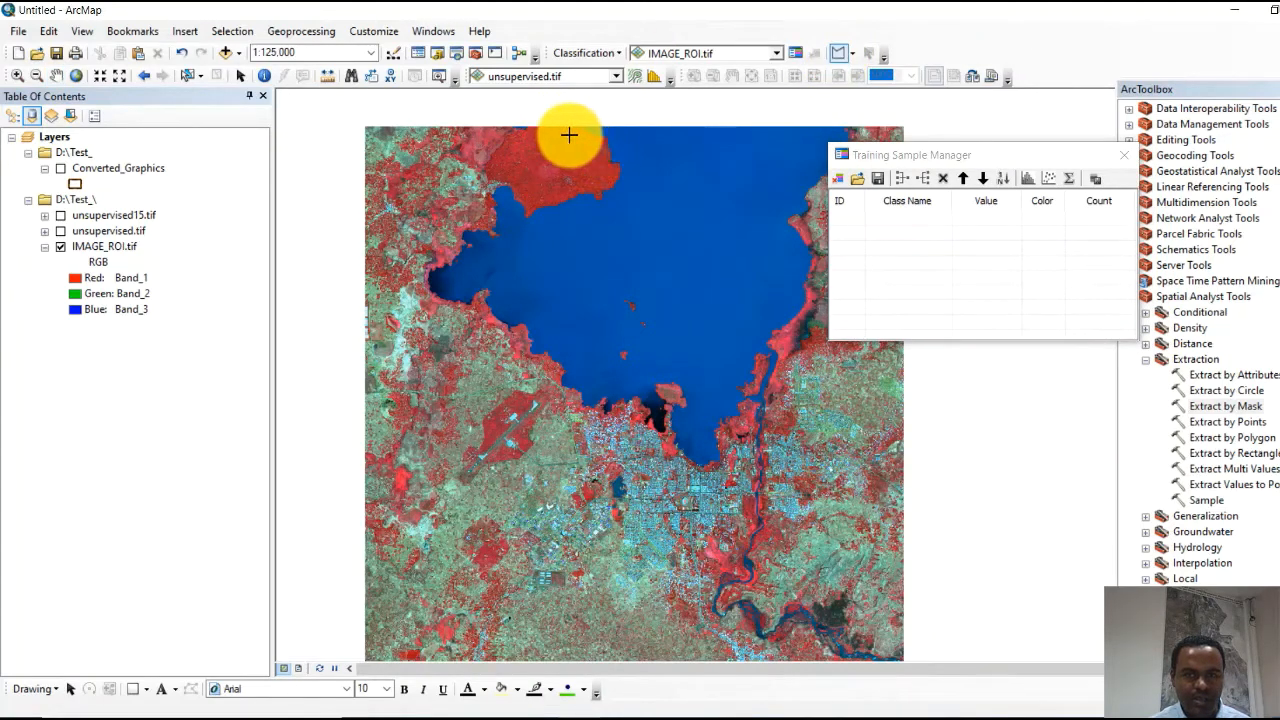
pyautogui.click(502, 147)
pyautogui.click(524, 186)
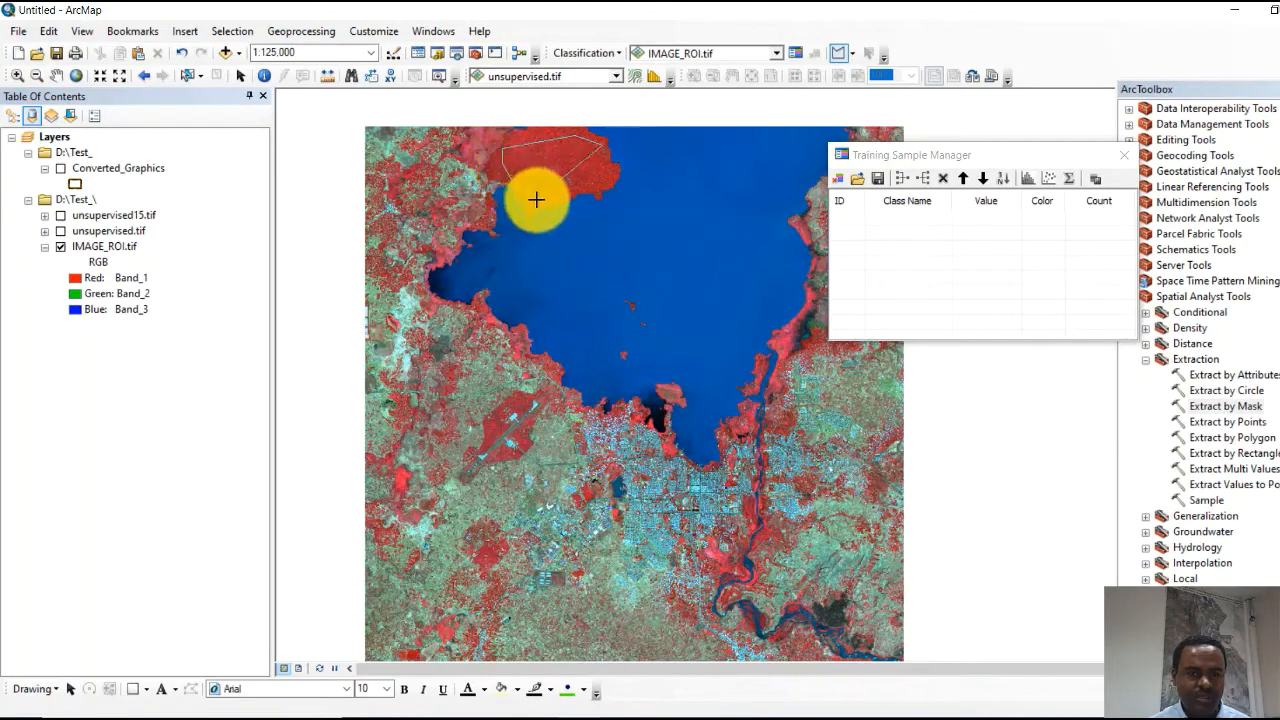
pyautogui.click(572, 197)
pyautogui.click(613, 178)
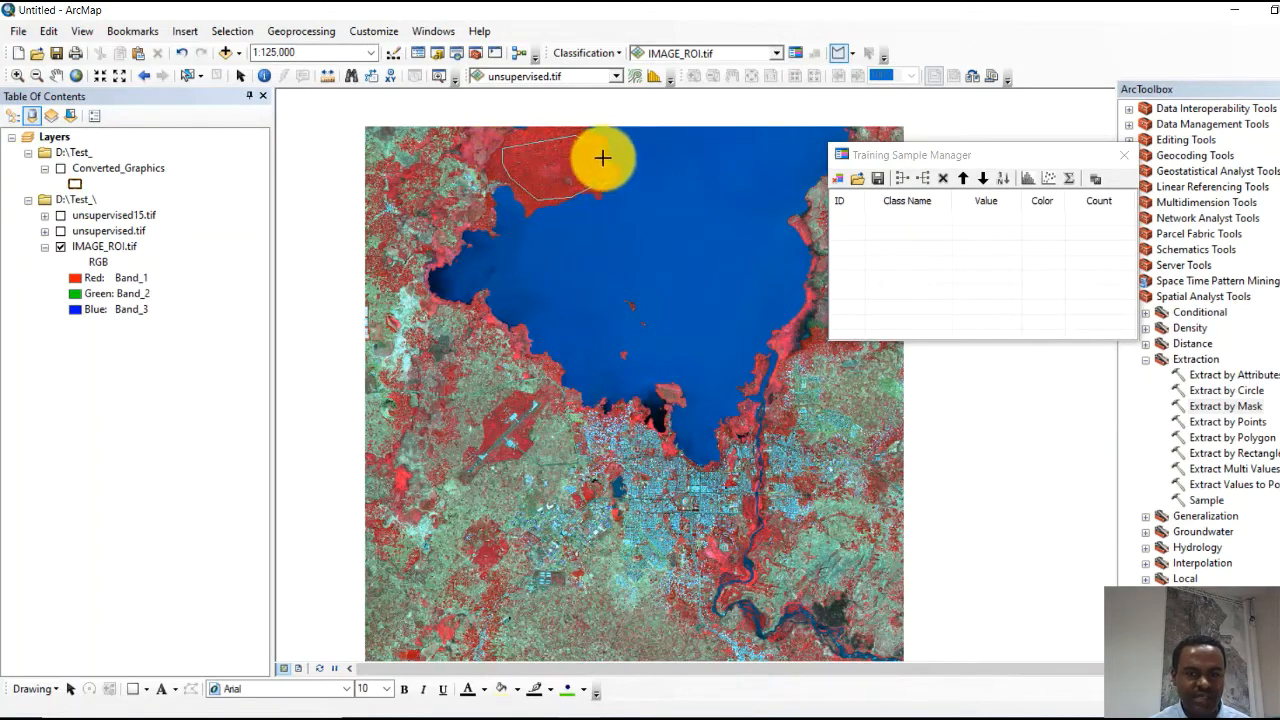
pyautogui.doubleClick(606, 157)
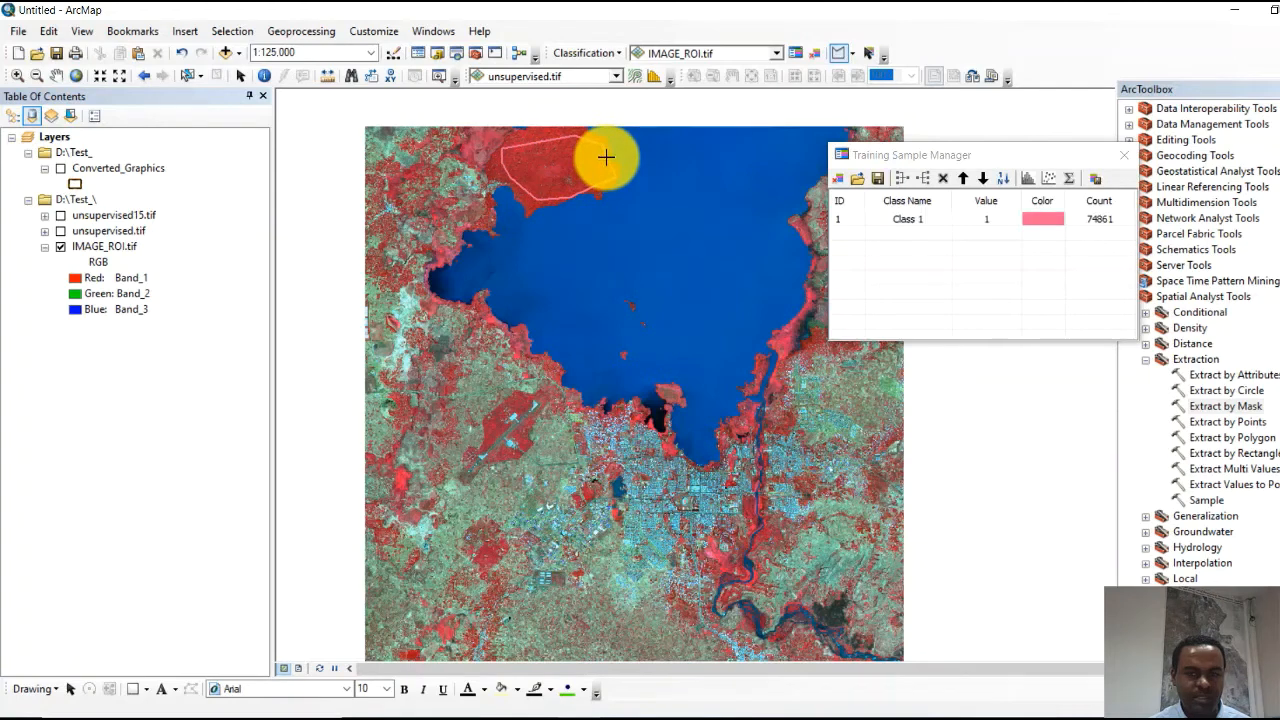
pyautogui.doubleClick(940, 228)
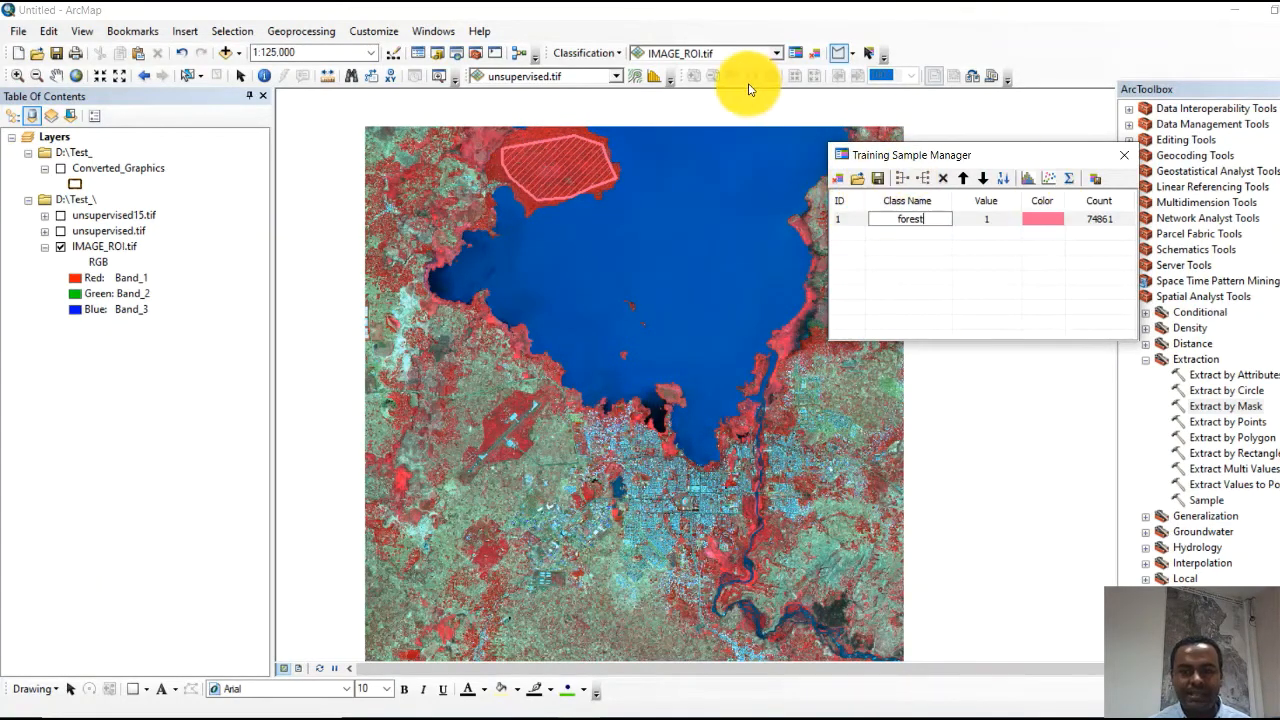
# Draw a second training sample polygon over the open water in the northern part of the lake
pyautogui.click(836, 55)
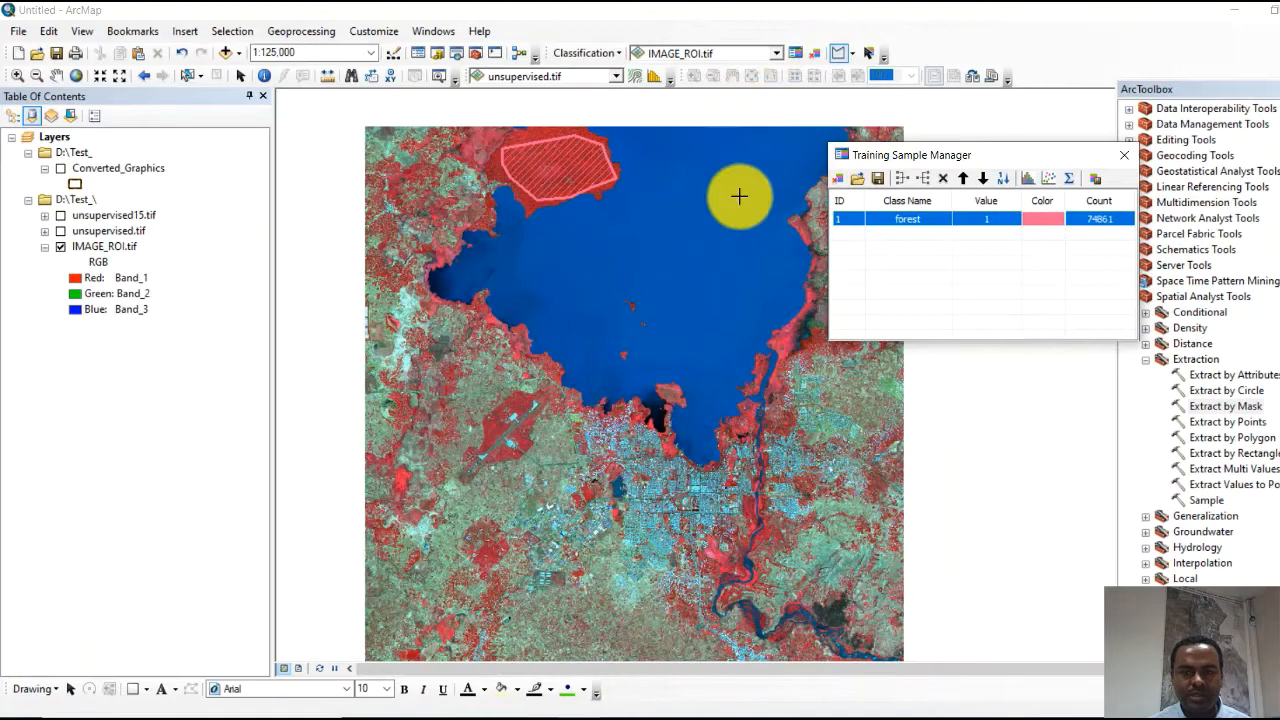
pyautogui.click(689, 172)
pyautogui.click(583, 233)
pyautogui.click(561, 258)
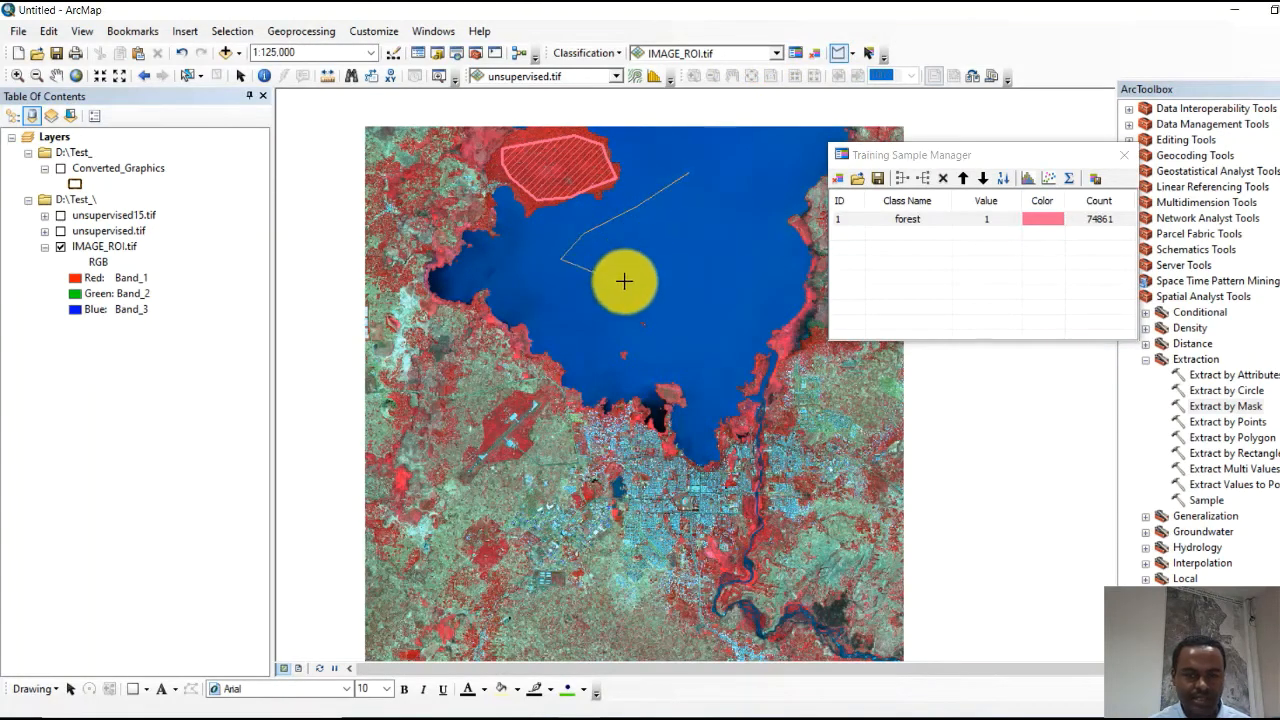
pyautogui.click(727, 302)
pyautogui.click(759, 205)
pyautogui.doubleClick(745, 167)
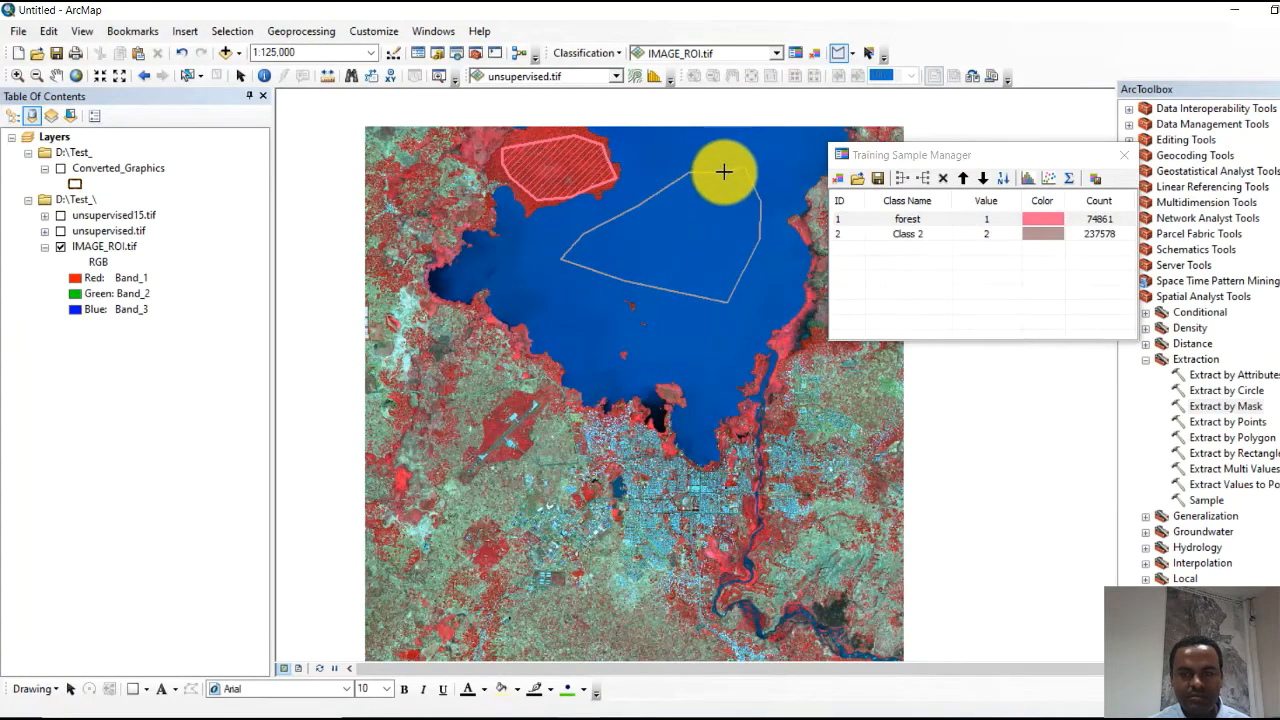
# Name the class of the lake training sample waterbody and set its color to blue
pyautogui.doubleClick(941, 233)
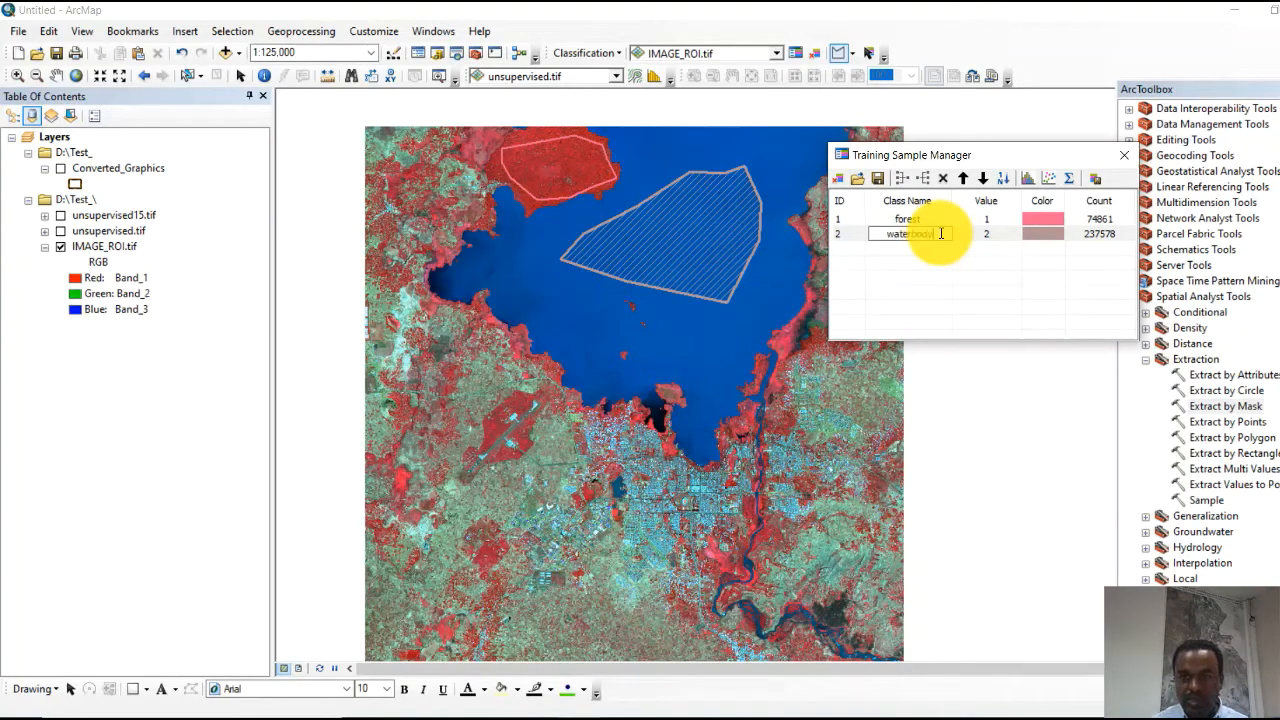
pyautogui.doubleClick(1048, 236)
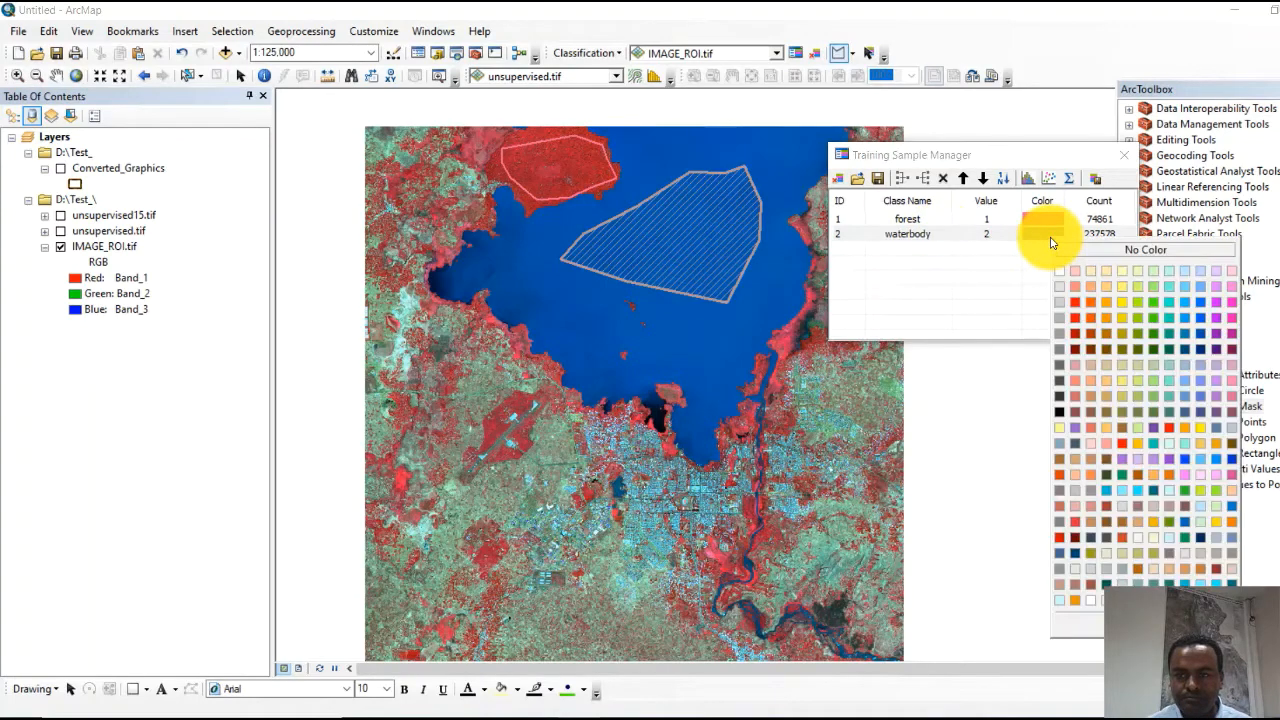
pyautogui.click(1201, 320)
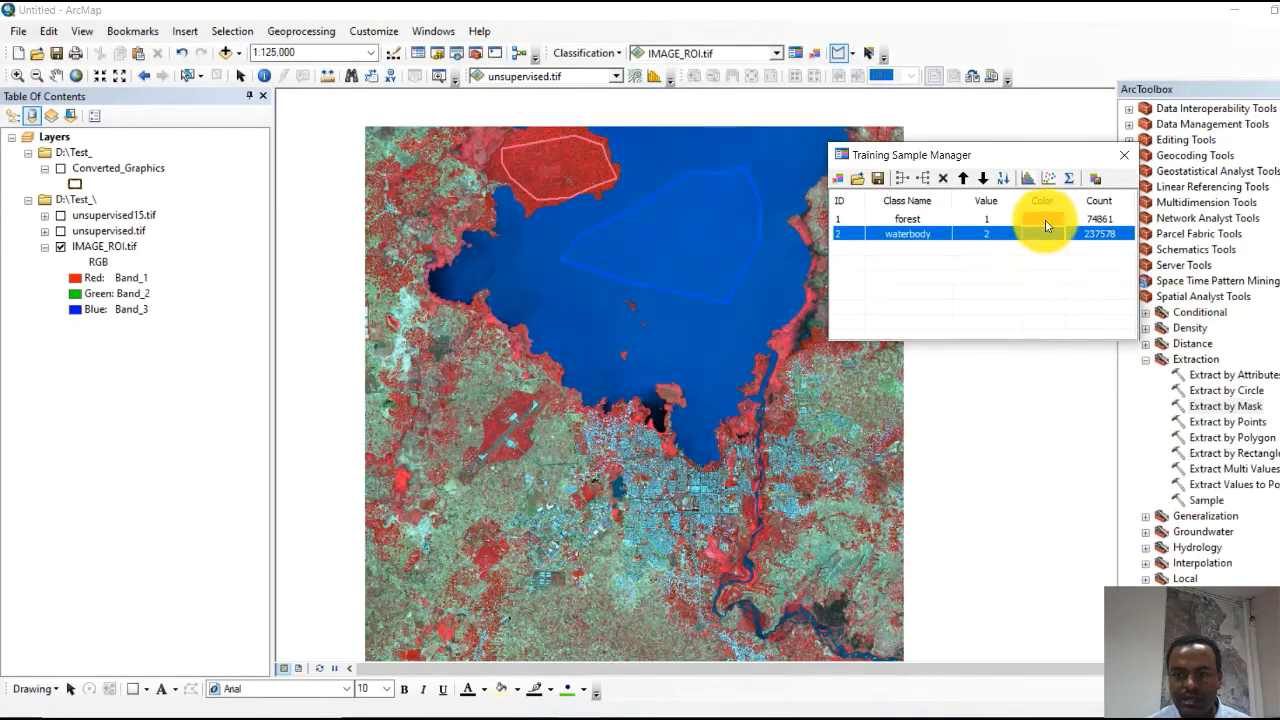
# Change the color of the forest class to dark green
pyautogui.click(1047, 219)
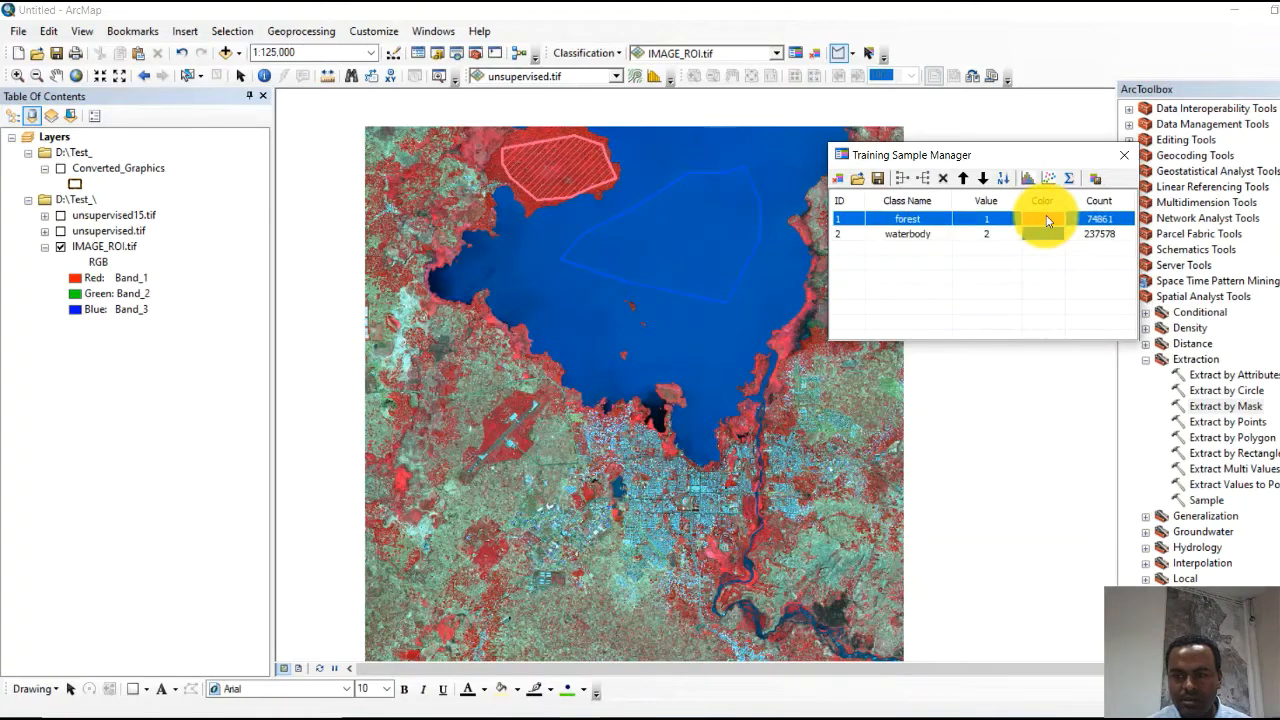
pyautogui.click(1043, 222)
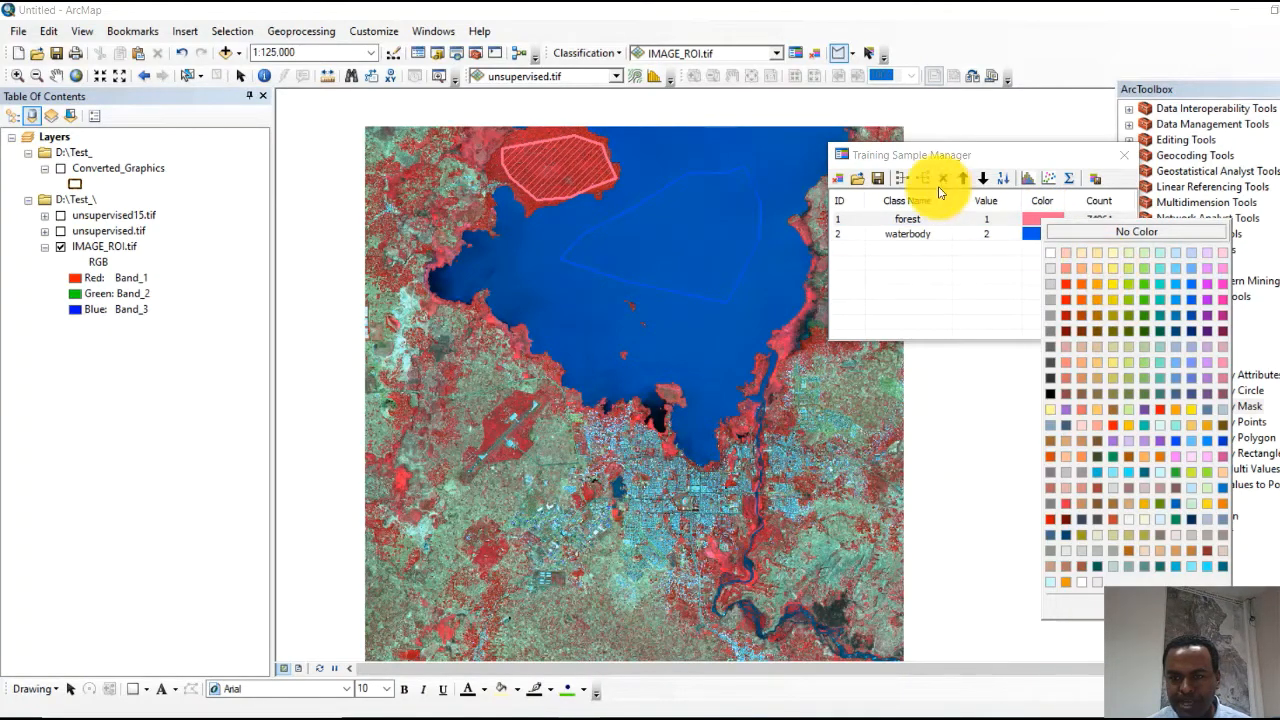
pyautogui.click(1145, 331)
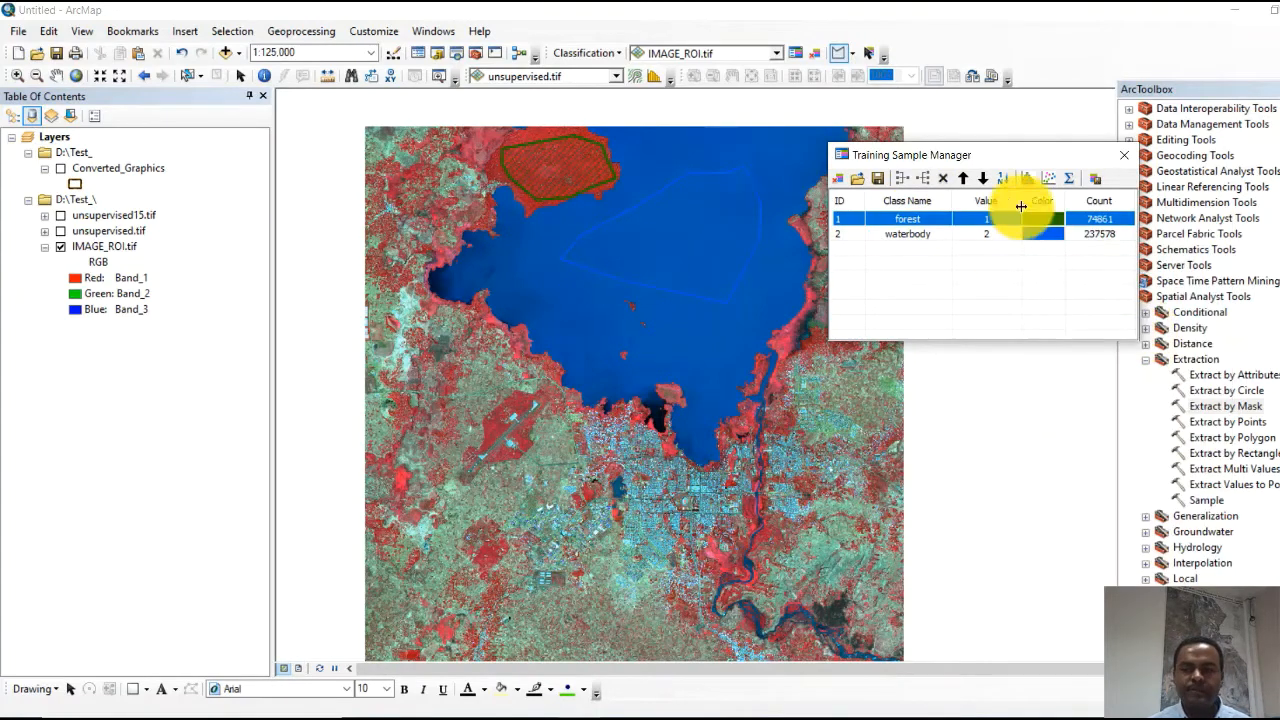
# Draw a training sample polygon over the greenish farmland just south of the airport and name its class cropland
pyautogui.click(839, 57)
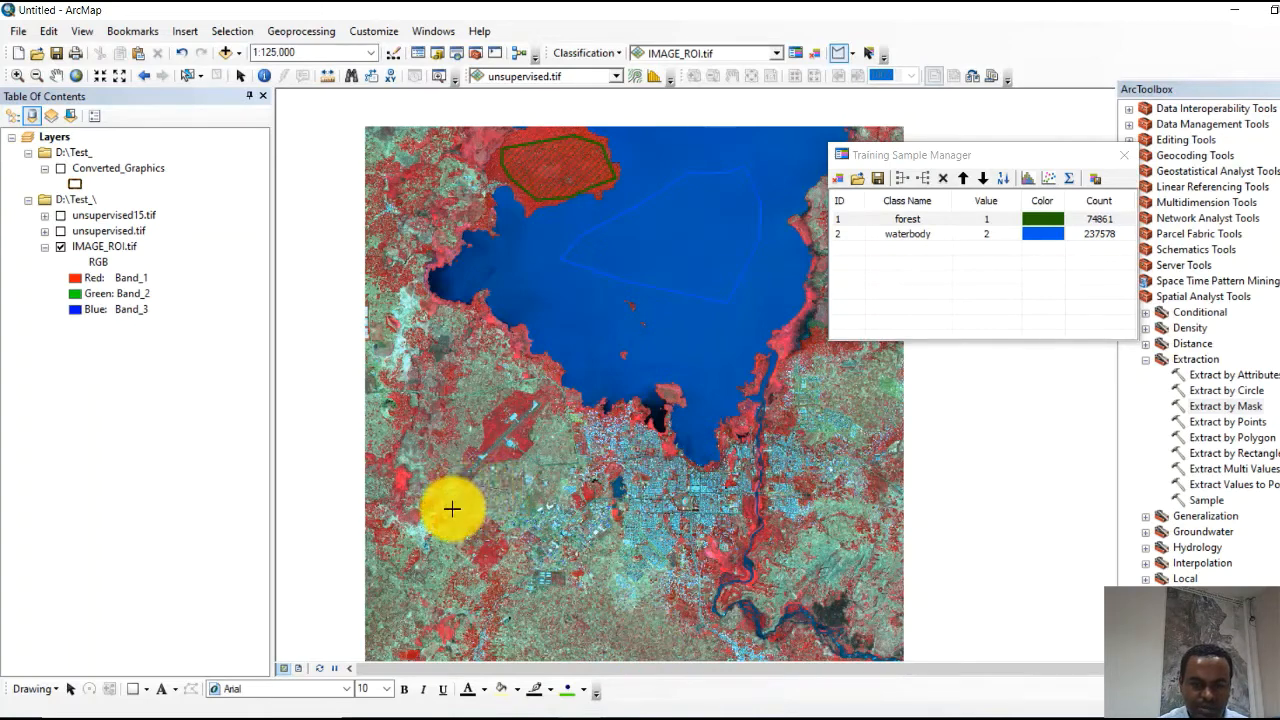
pyautogui.doubleClick(519, 497)
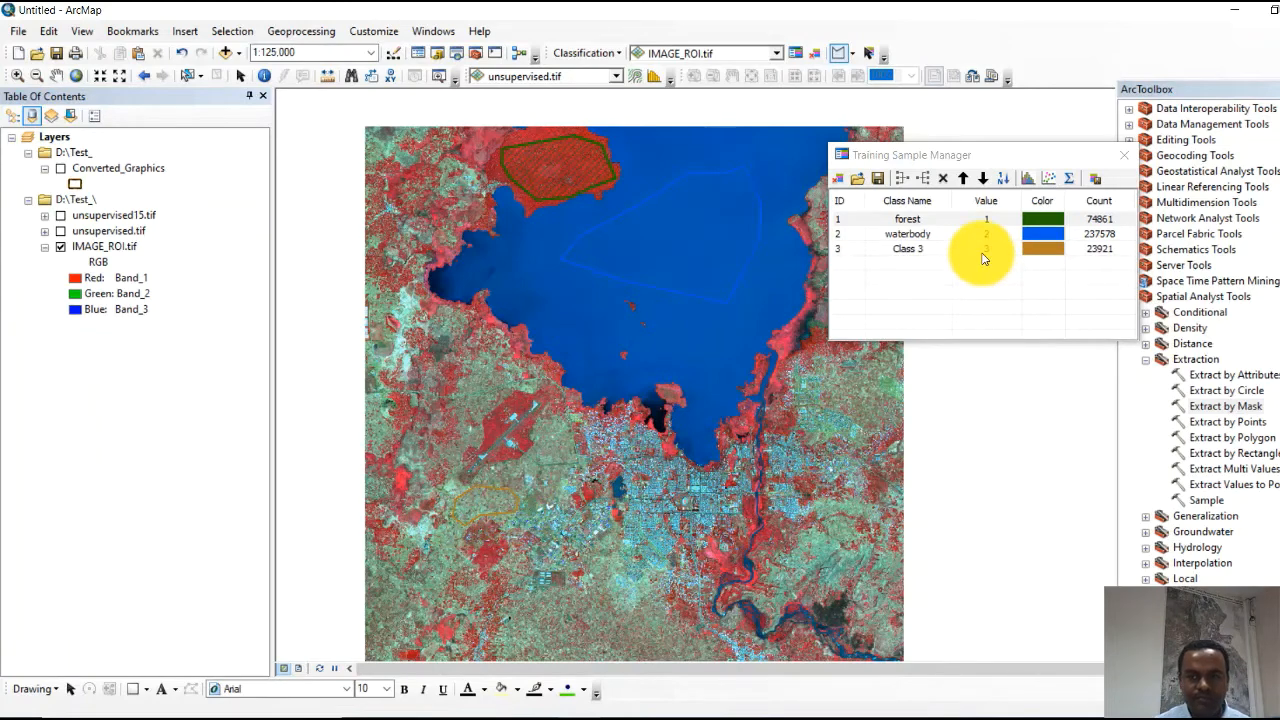
pyautogui.doubleClick(931, 250)
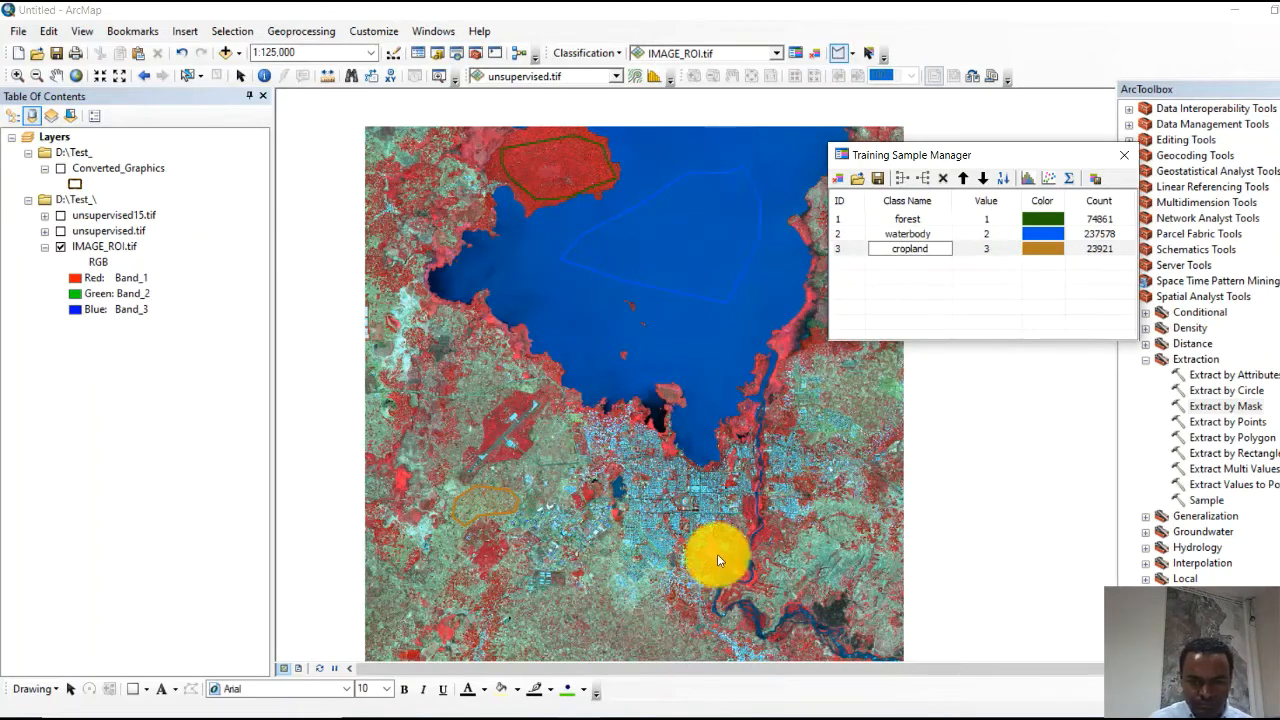
# Draw a training sample polygon over the dense urban area south of the lake and name its class builtup
pyautogui.click(837, 54)
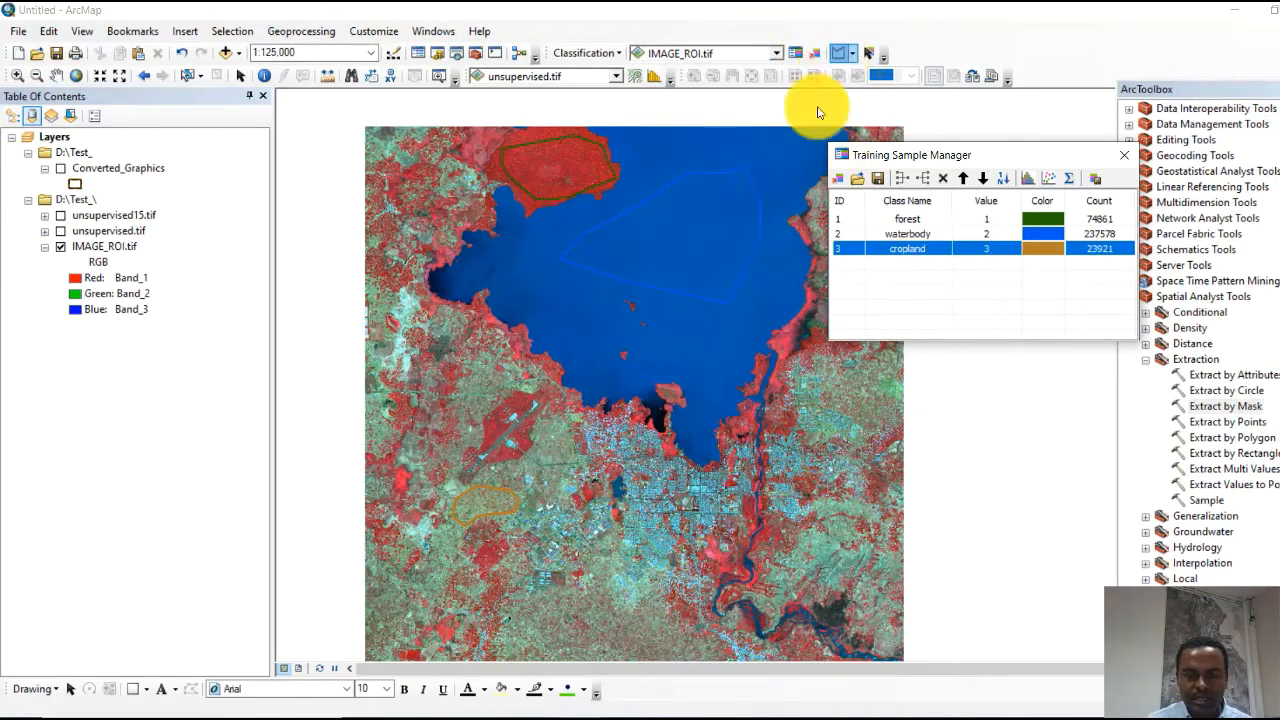
pyautogui.click(673, 541)
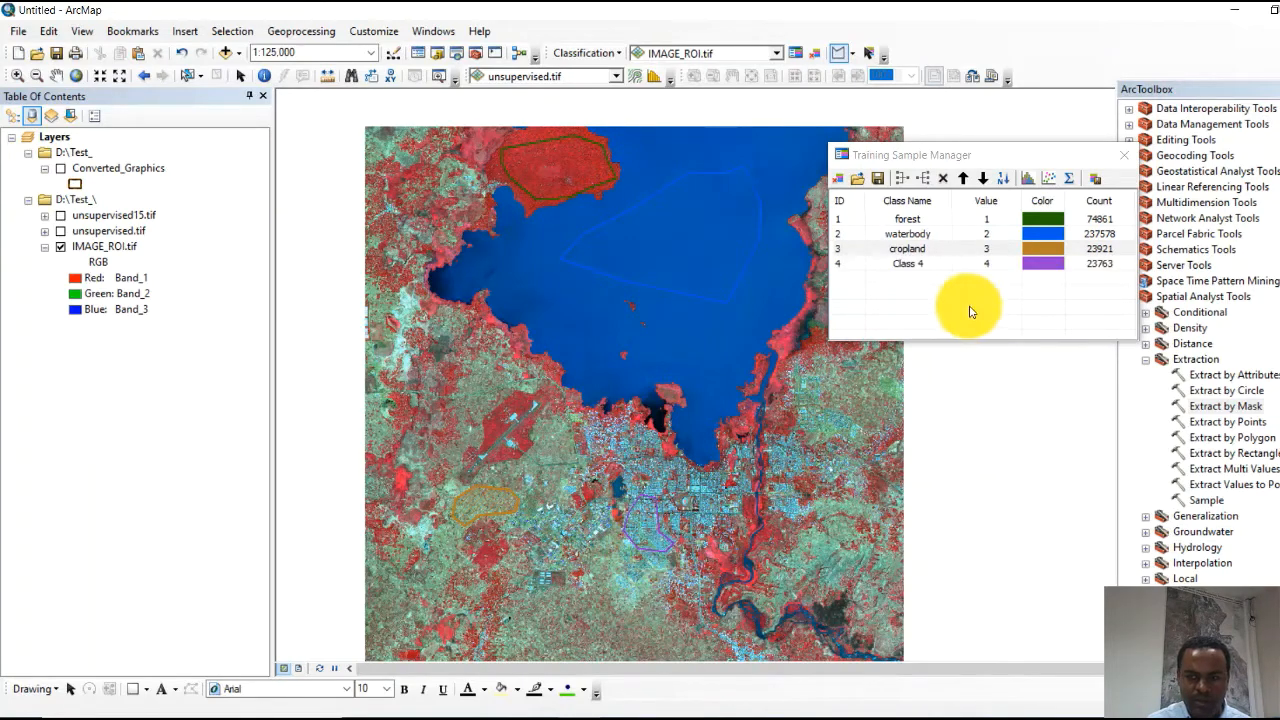
pyautogui.doubleClick(925, 266)
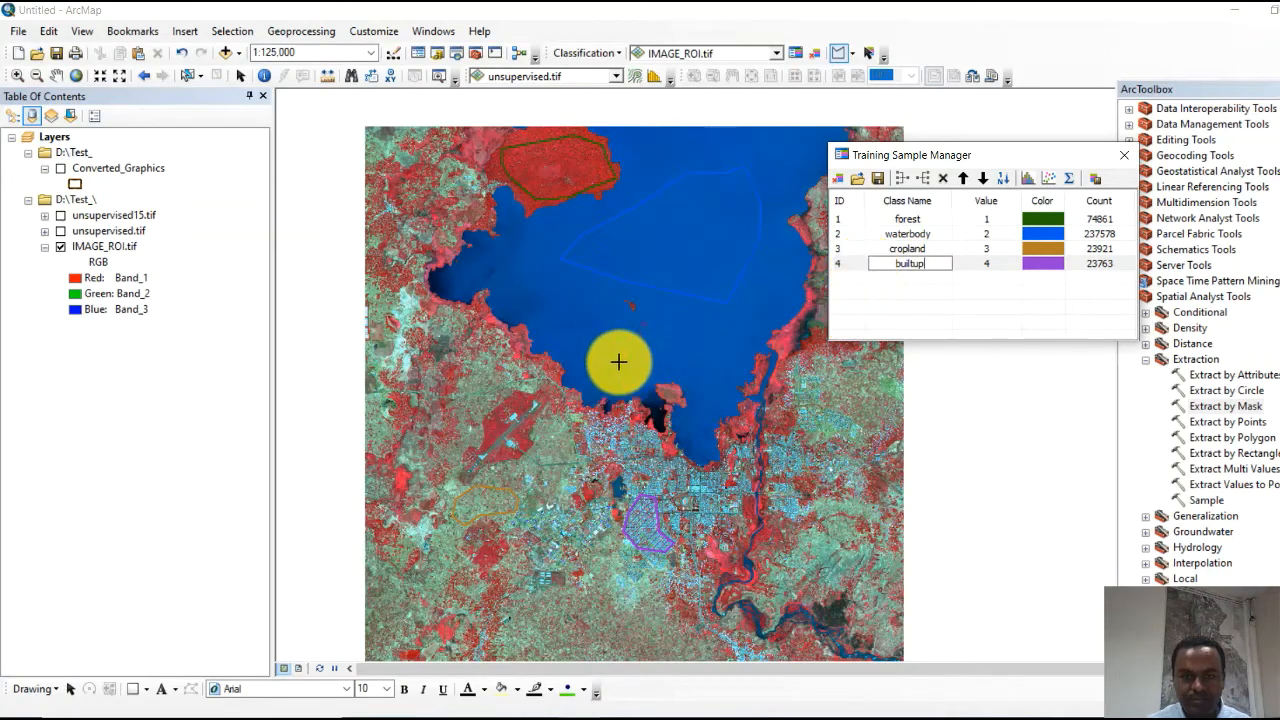
# Draw a training sample polygon over the light pink patch west of the river, beside the small stadium, and name its class grassland
pyautogui.scroll(5, 756, 592)
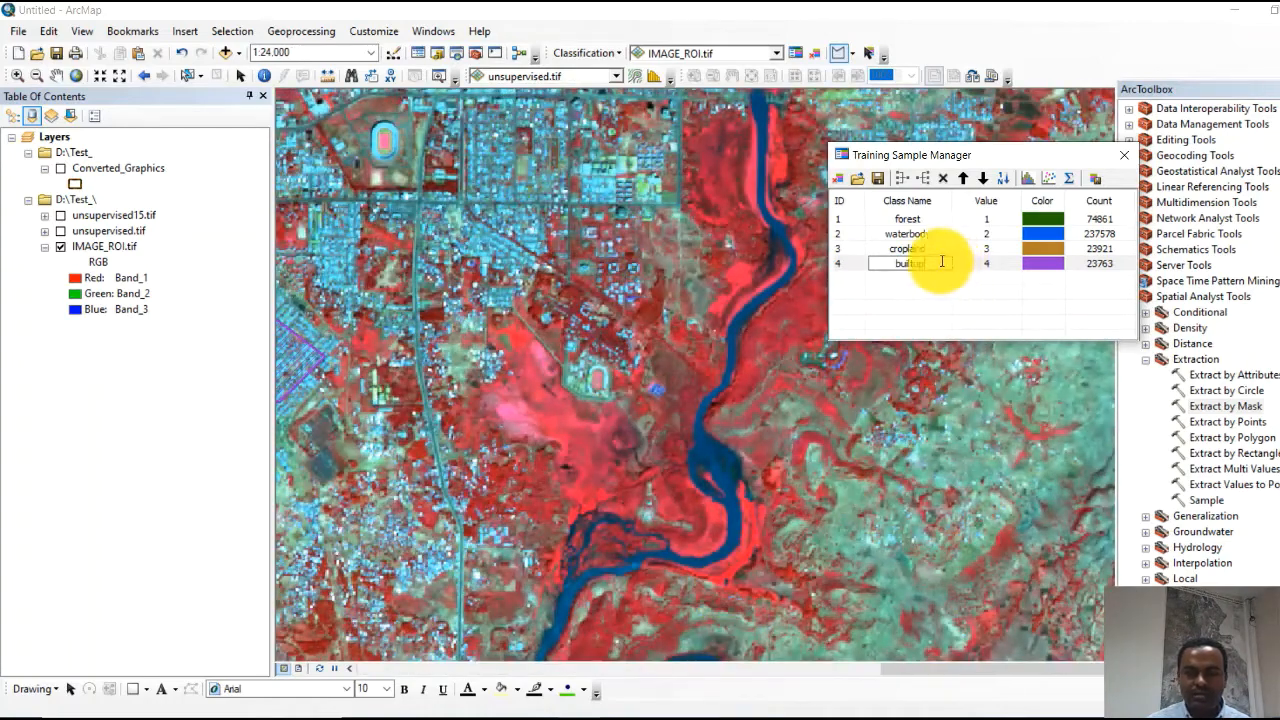
pyautogui.click(840, 55)
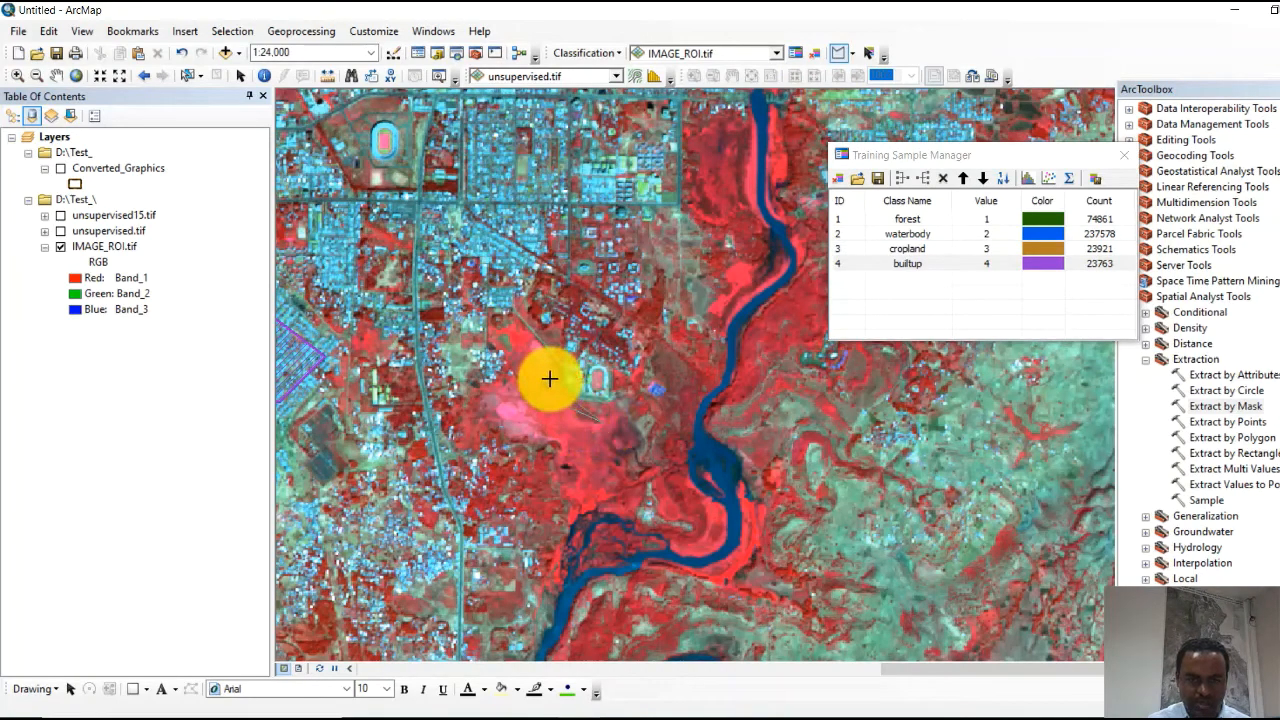
pyautogui.click(510, 425)
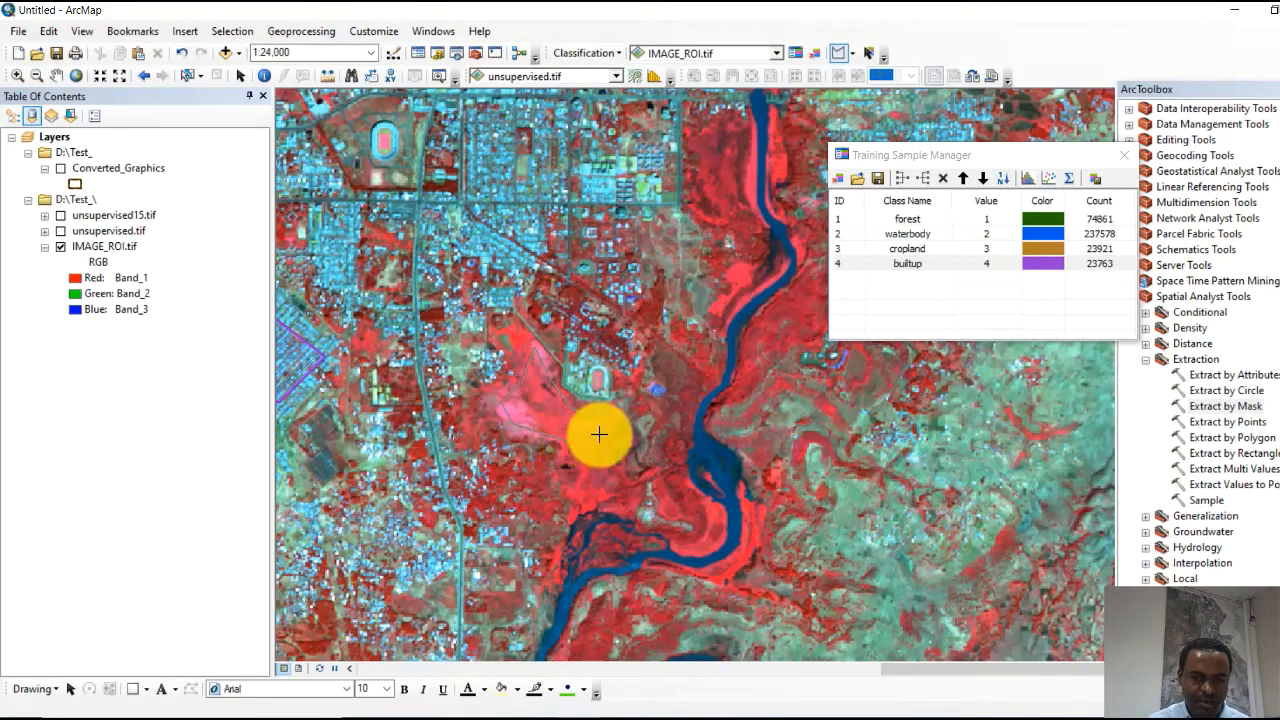
pyautogui.doubleClick(594, 442)
pyautogui.click(943, 280)
pyautogui.click(943, 280)
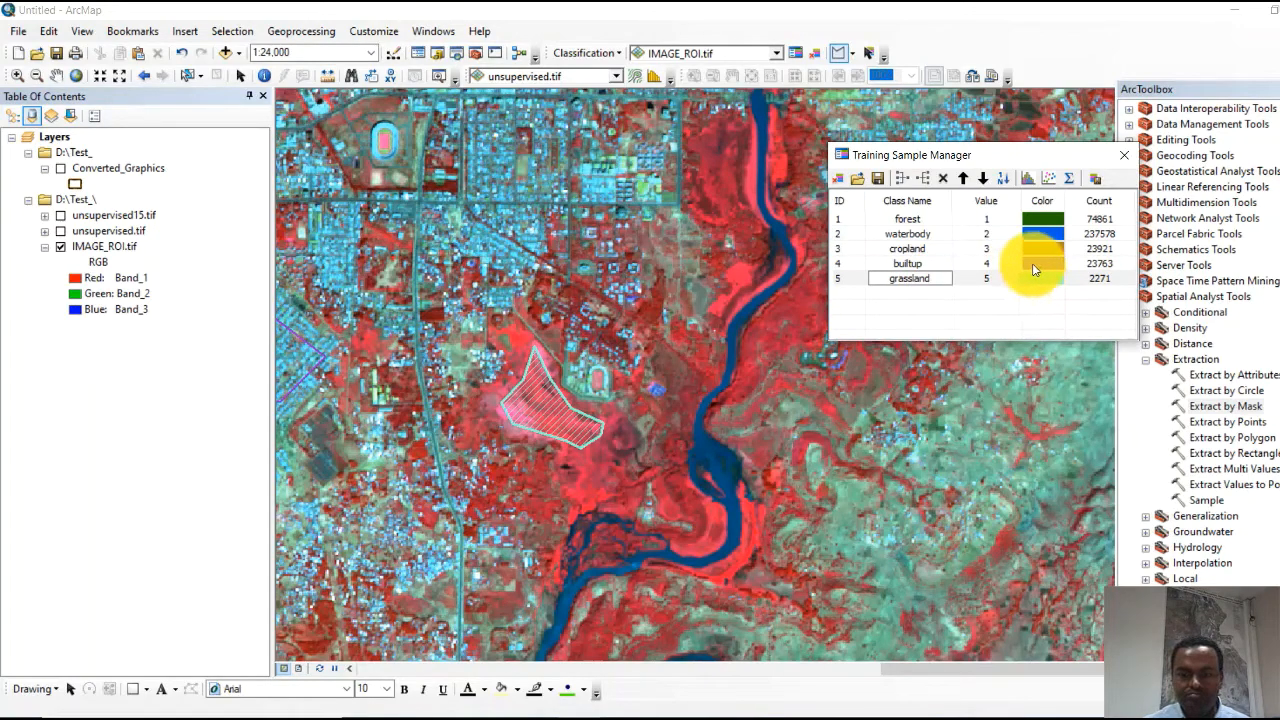
# Save the training samples as a shapefile named training sample in the Test_ folder
pyautogui.click(878, 180)
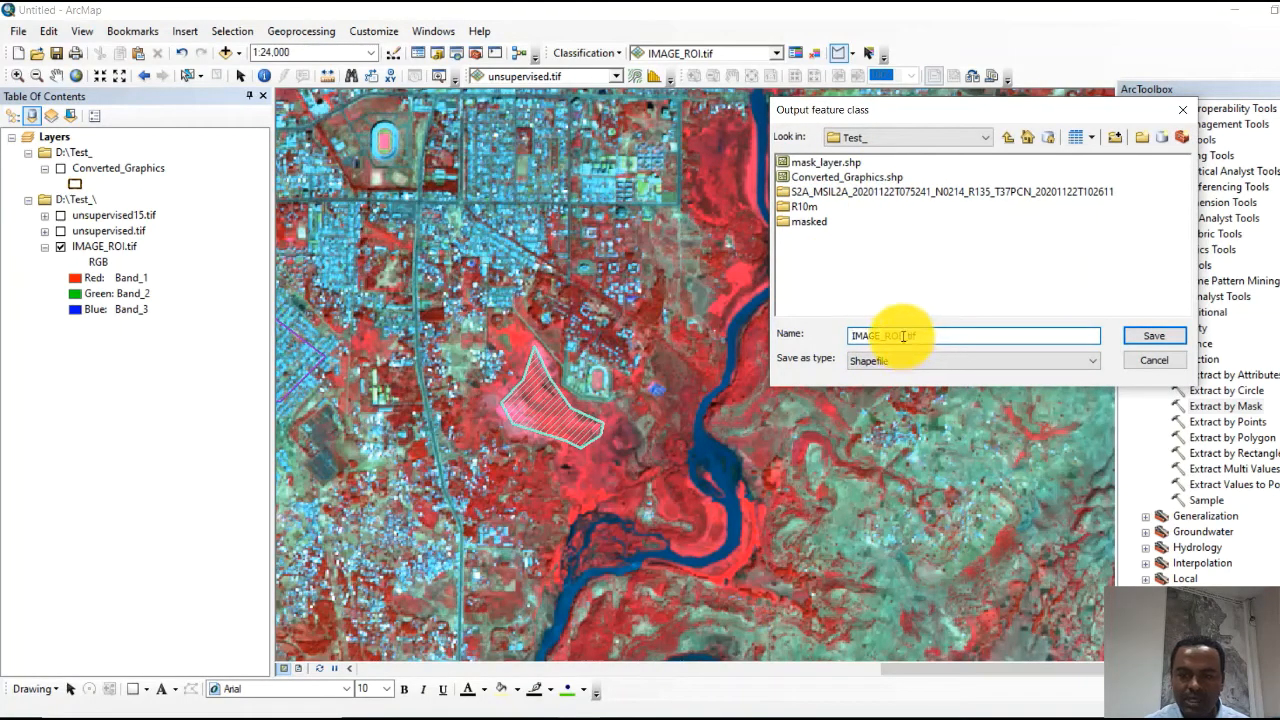
pyautogui.moveTo(918, 336); pyautogui.dragTo(827, 332)
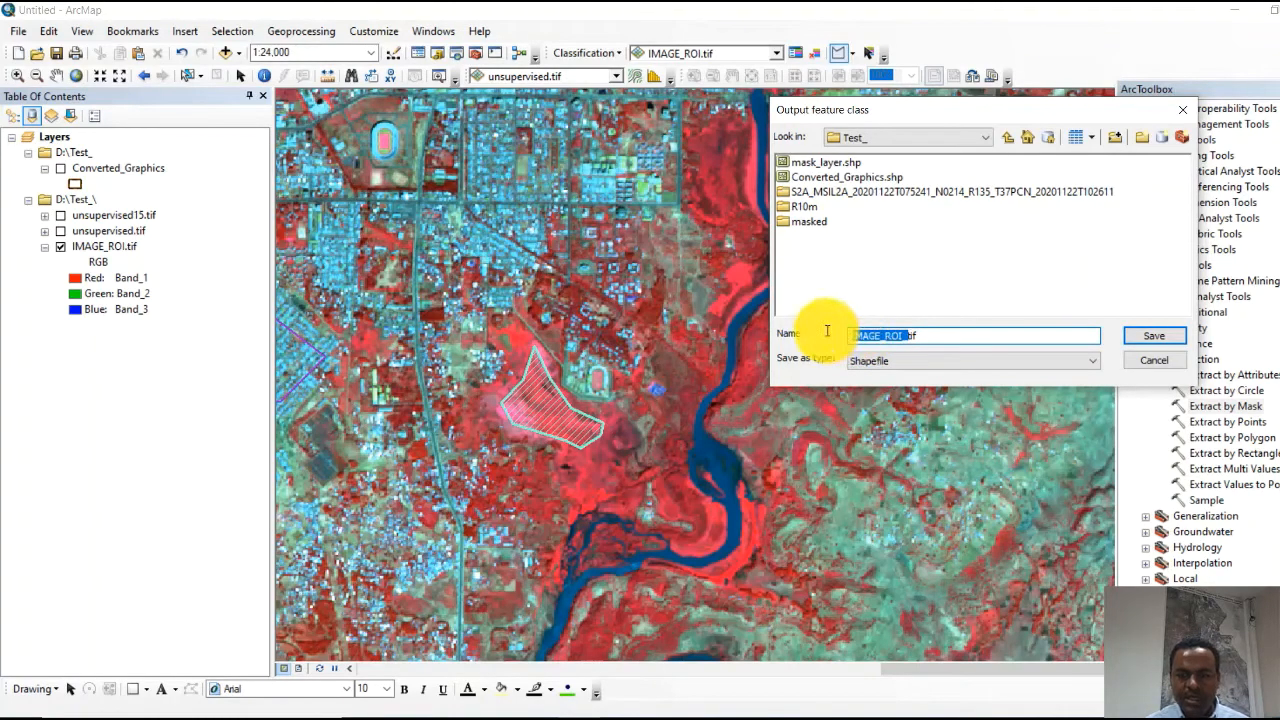
pyautogui.click(931, 331)
pyautogui.moveTo(945, 332); pyautogui.dragTo(729, 314)
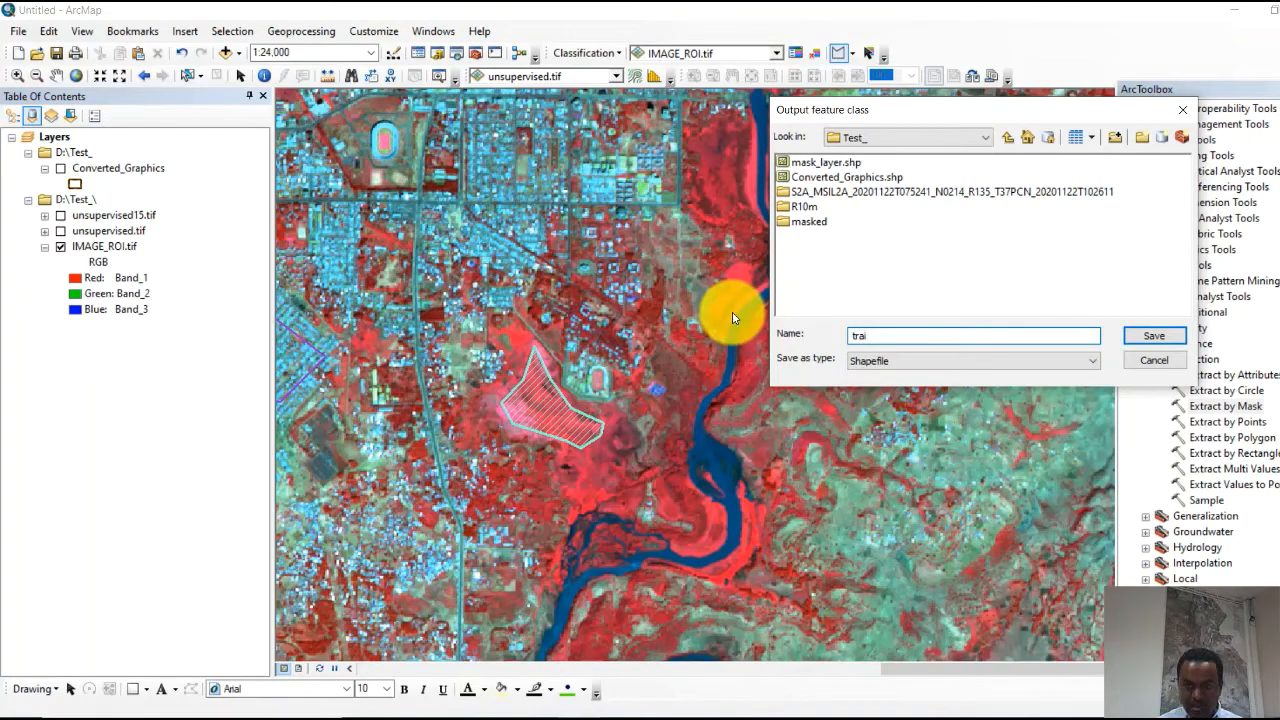
pyautogui.write('training sample')
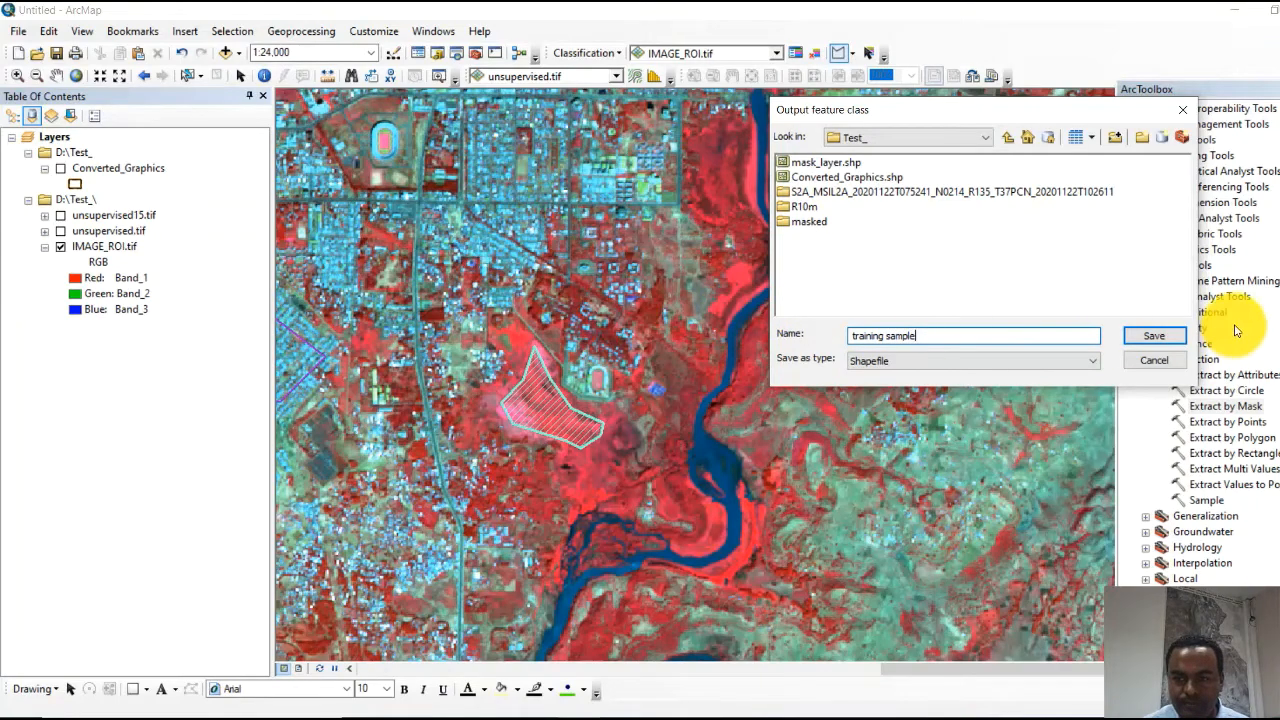
pyautogui.click(1160, 338)
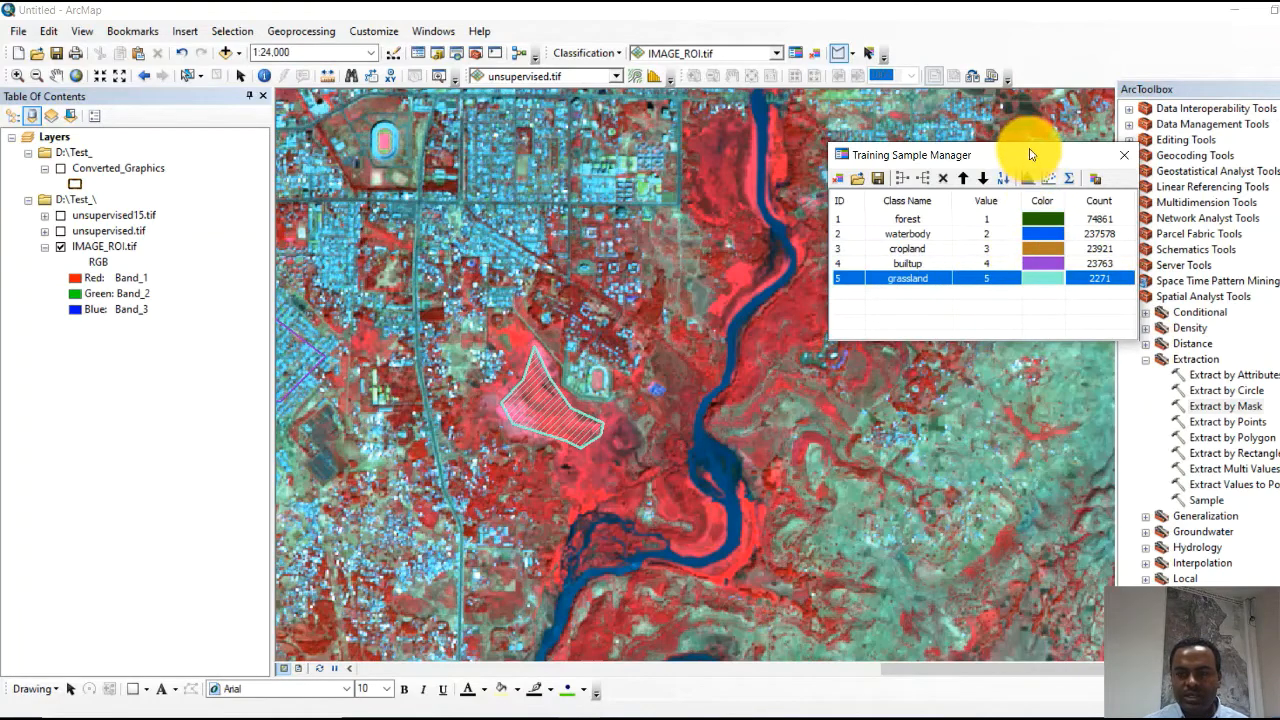
# Deselect the grassland class and create a signature file from all the training samples as IMAGE_ROI.gsg in the Test_ folder on drive D
pyautogui.moveTo(1043, 155); pyautogui.dragTo(961, 145)
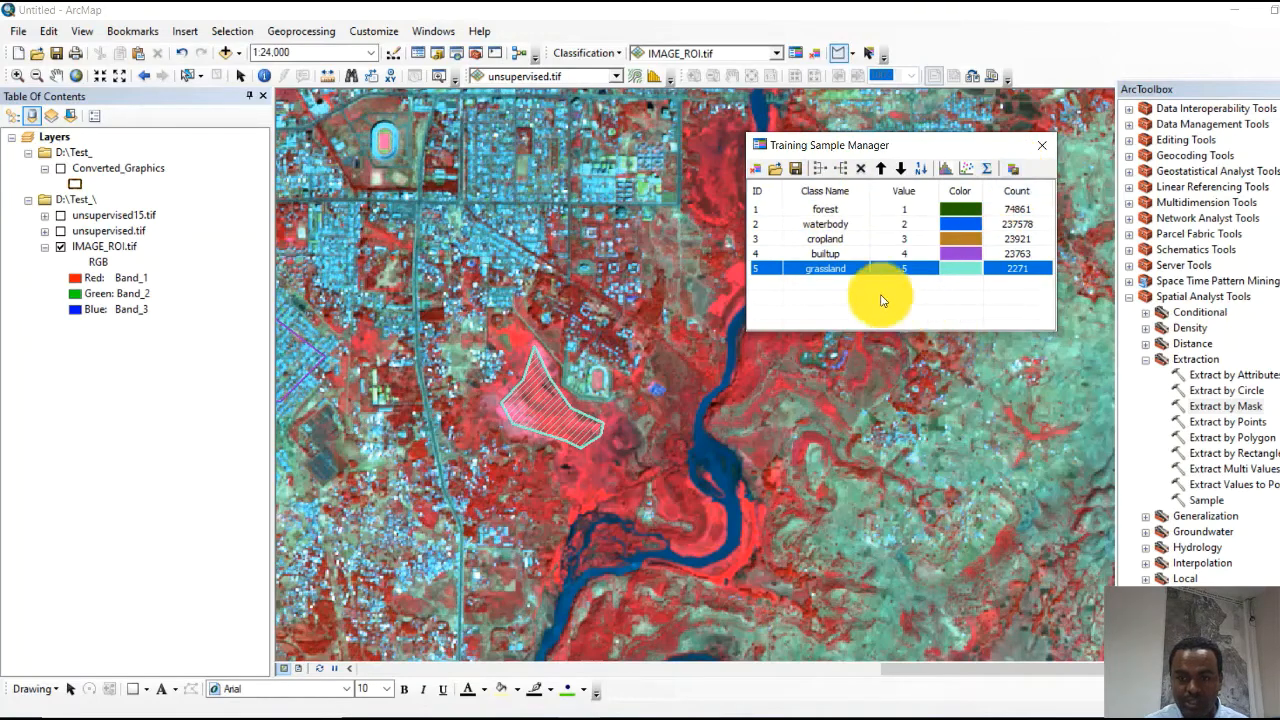
pyautogui.click(792, 284)
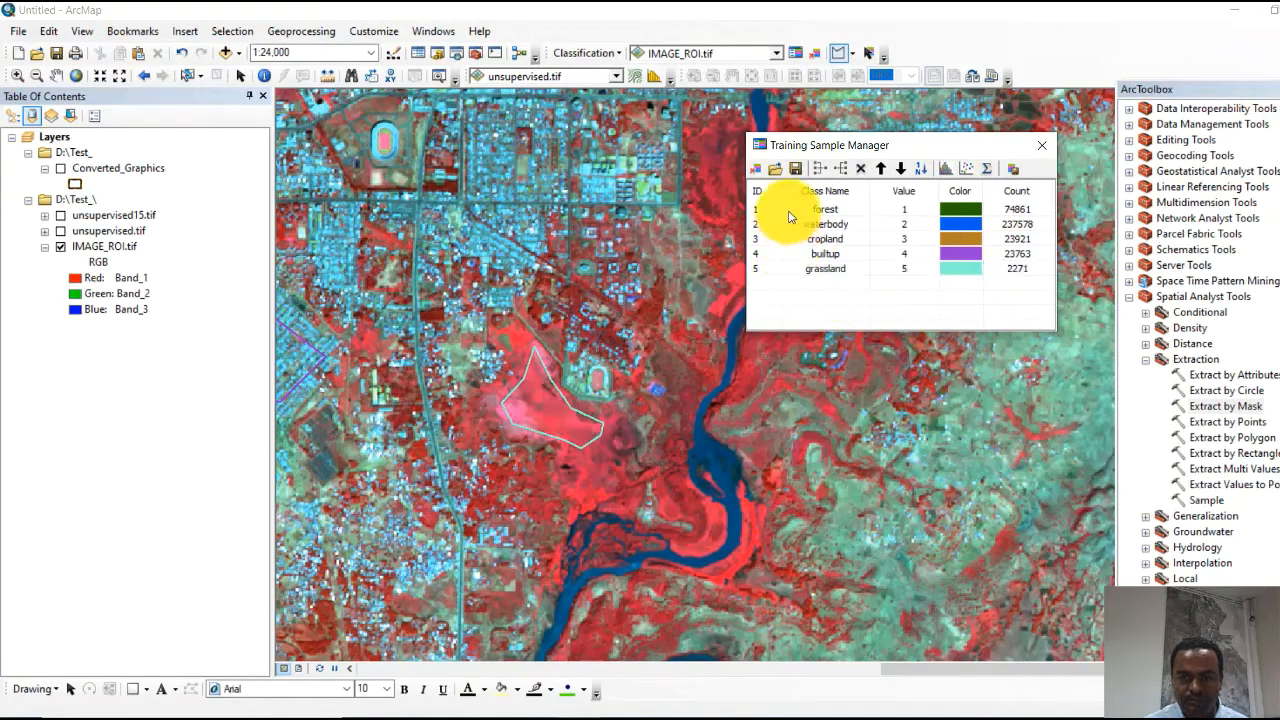
pyautogui.click(1013, 168)
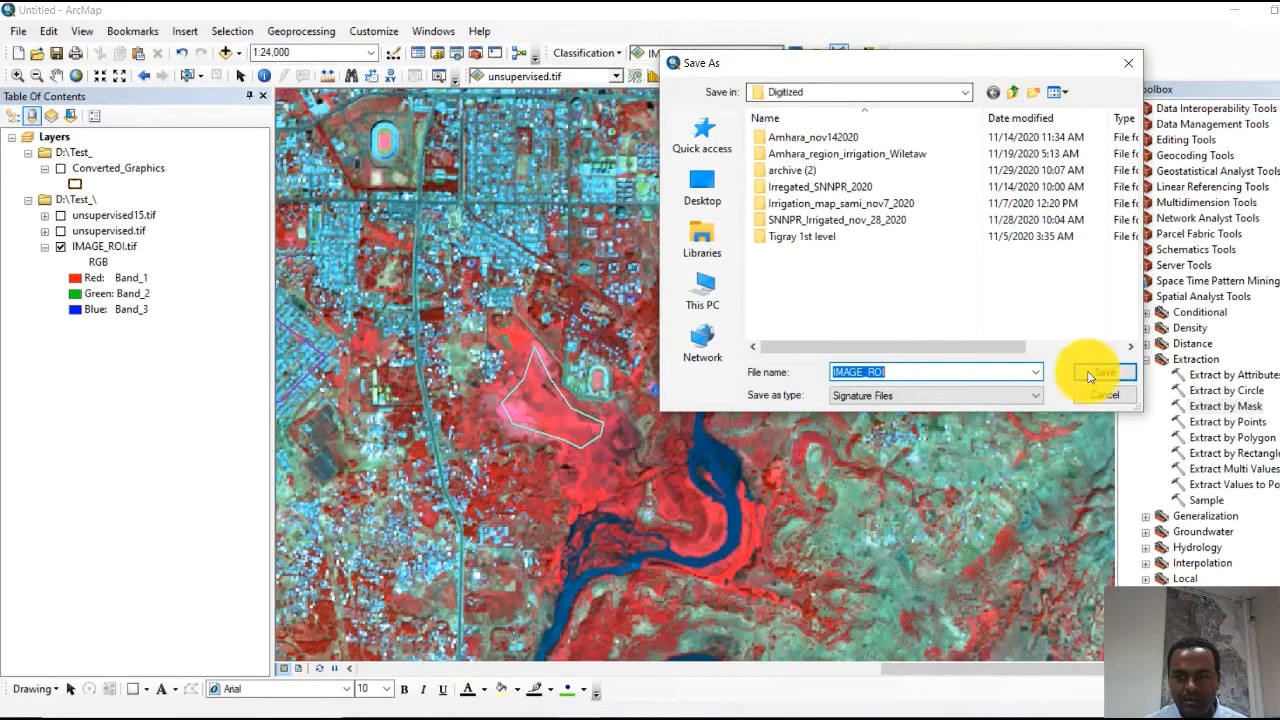
pyautogui.click(714, 291)
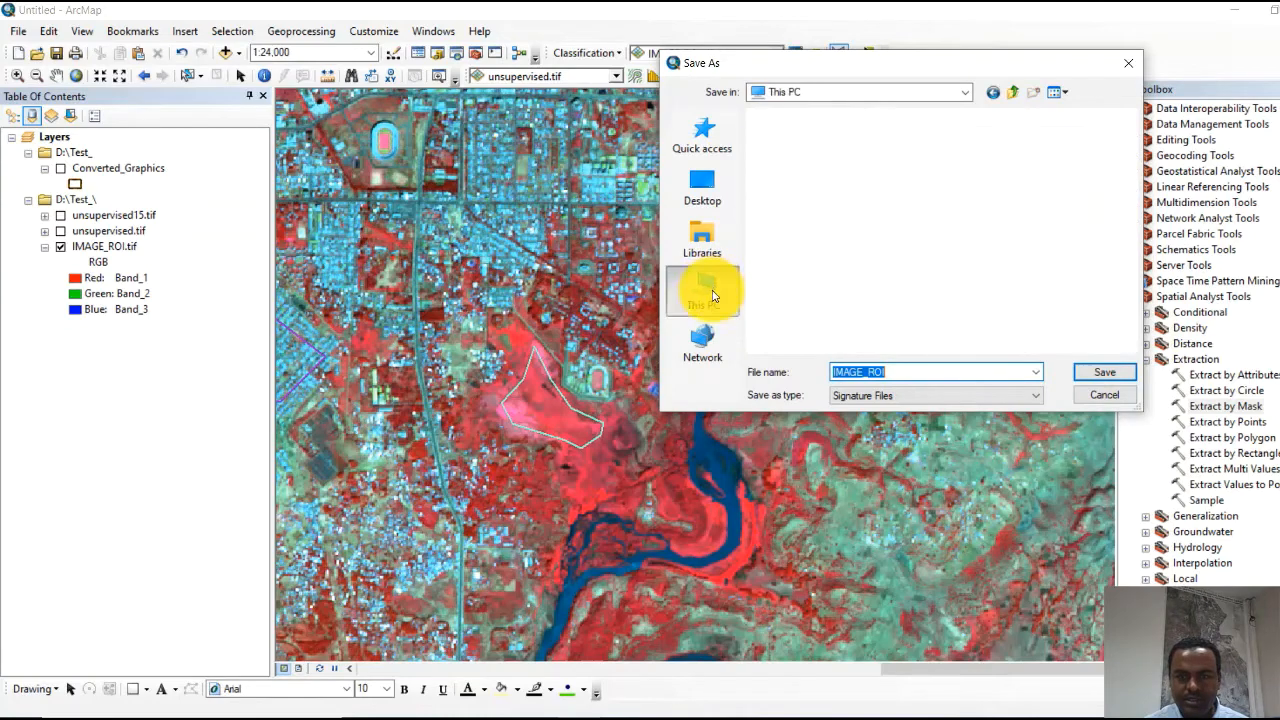
pyautogui.scroll(-3, 826, 296)
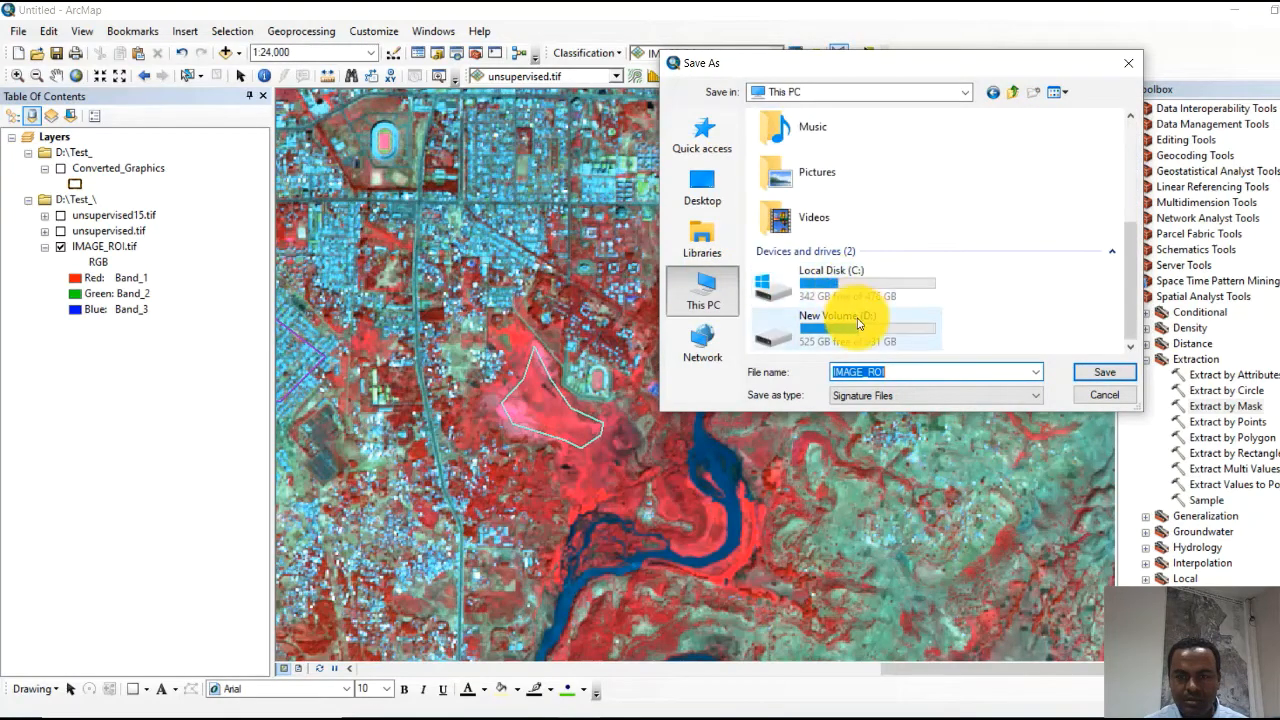
pyautogui.doubleClick(846, 320)
pyautogui.doubleClick(800, 269)
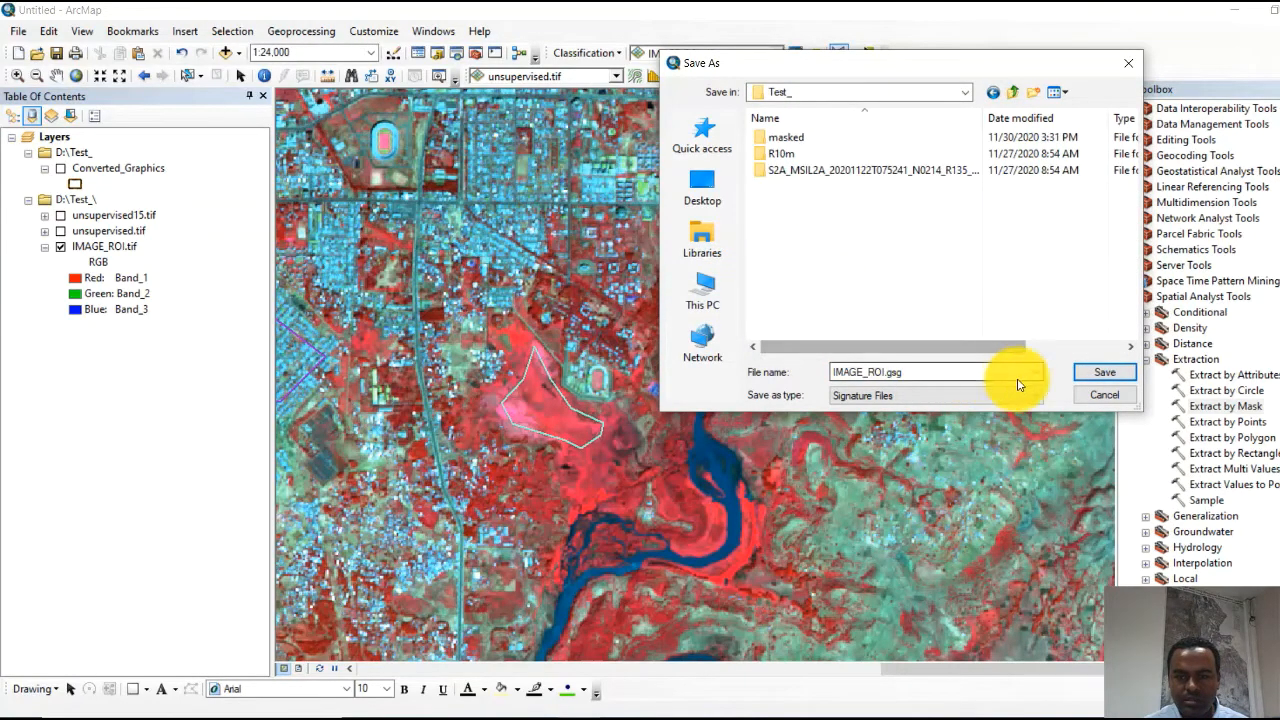
pyautogui.click(1090, 376)
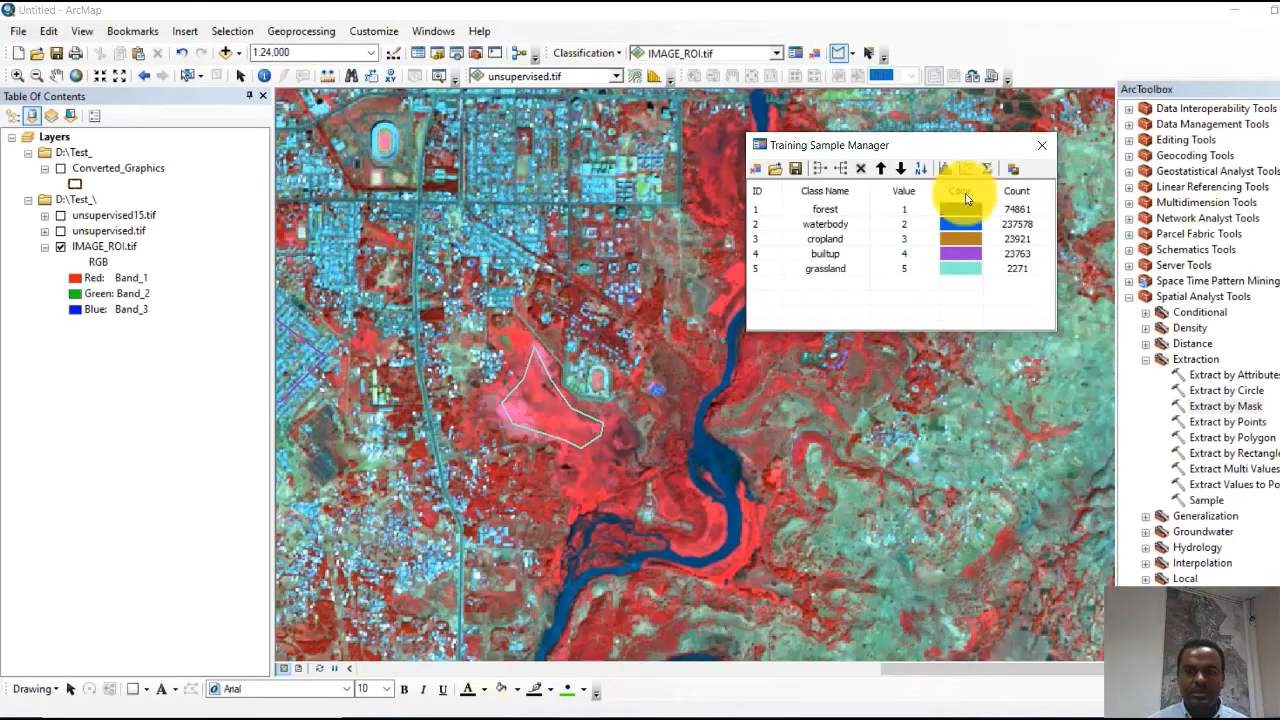
# Start a Maximum Likelihood Classification of IMAGE_ROI.tif using image_roi.gsg from the Test_ folder as the input signature file
pyautogui.moveTo(905, 150); pyautogui.dragTo(660, 162)
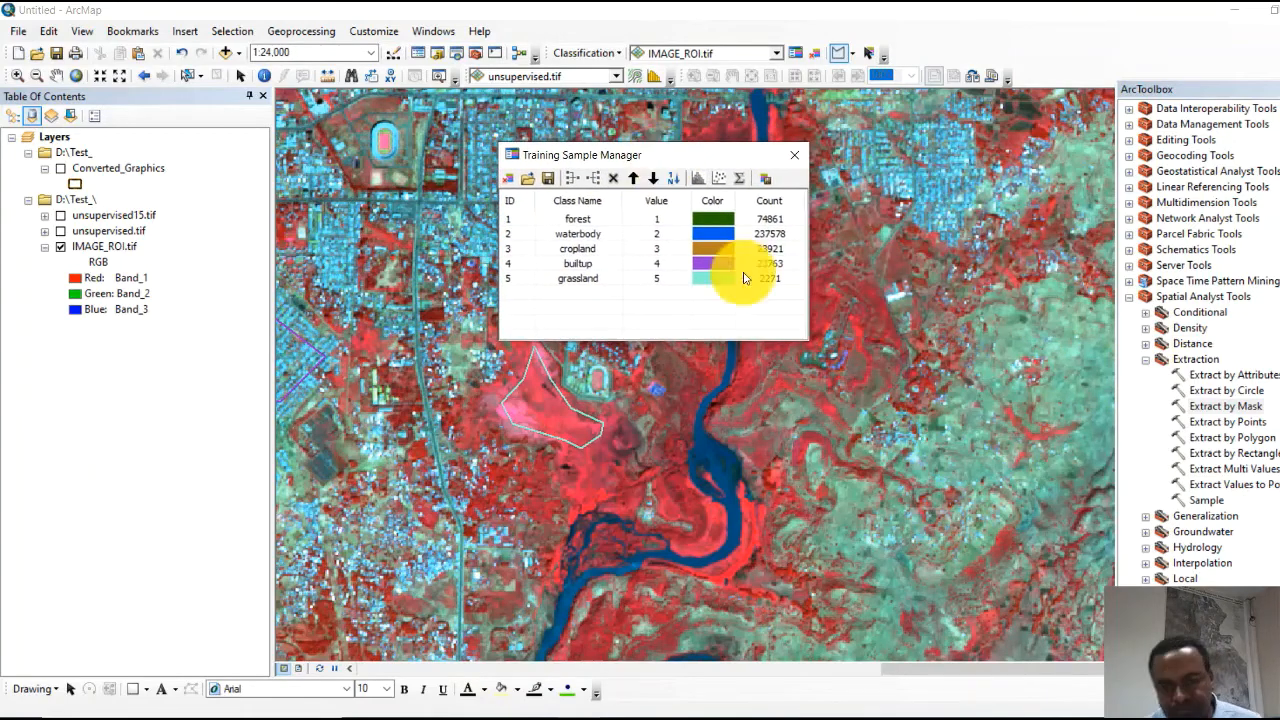
pyautogui.click(613, 57)
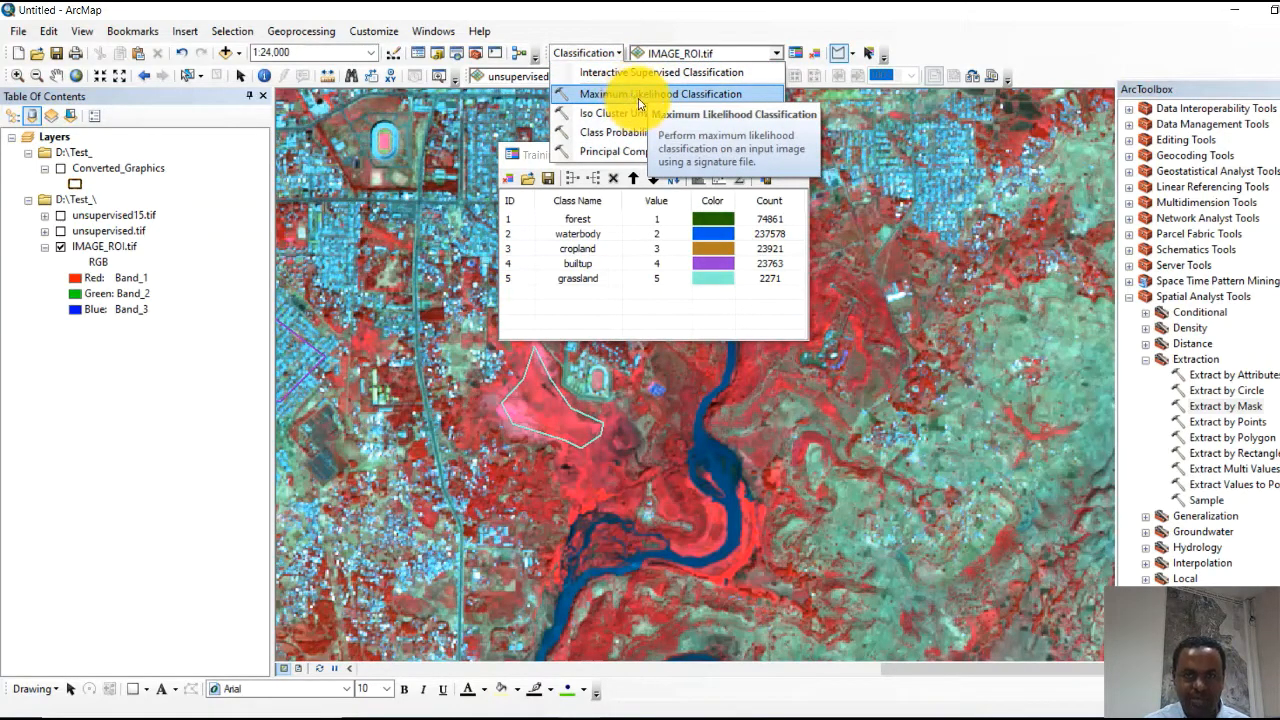
pyautogui.click(637, 95)
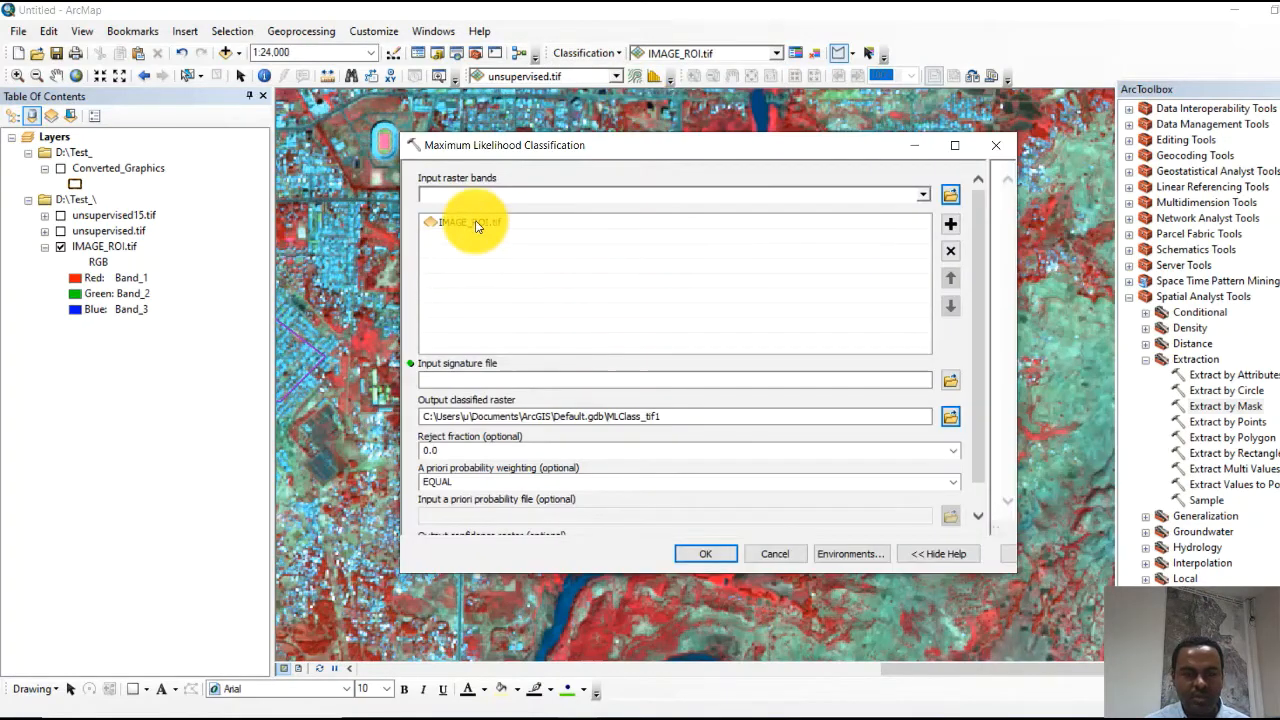
pyautogui.click(951, 381)
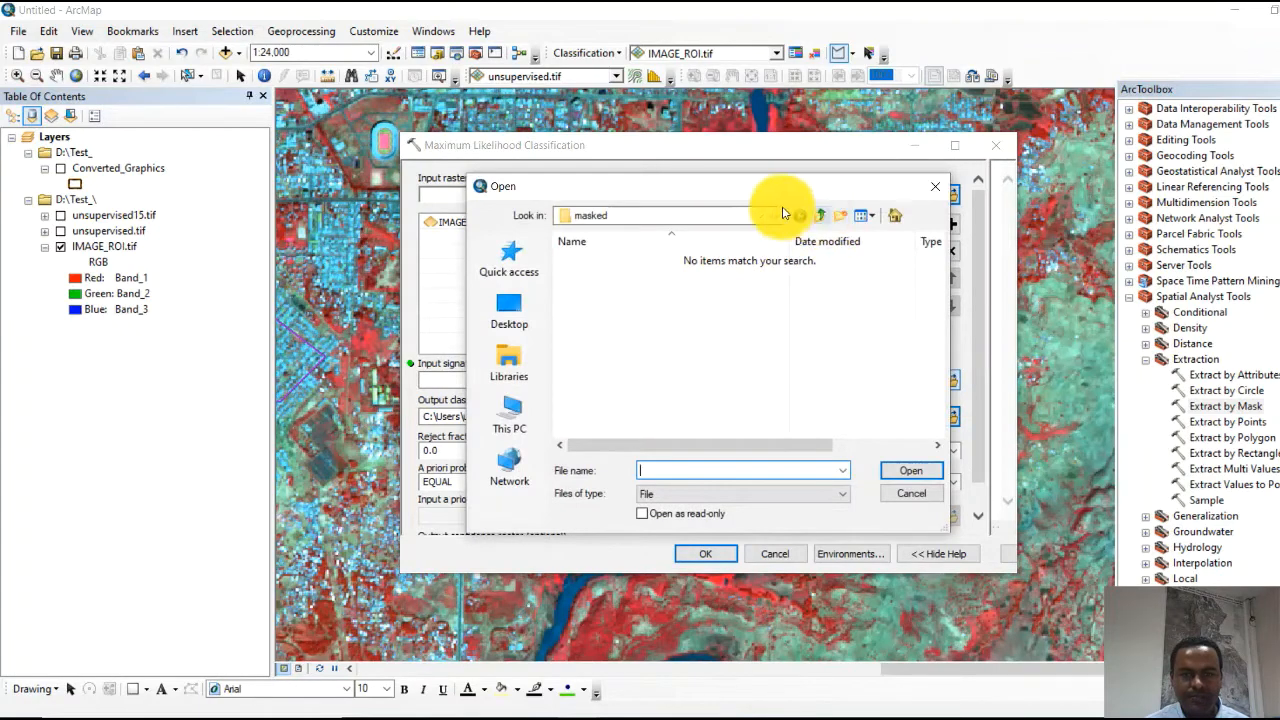
pyautogui.click(821, 216)
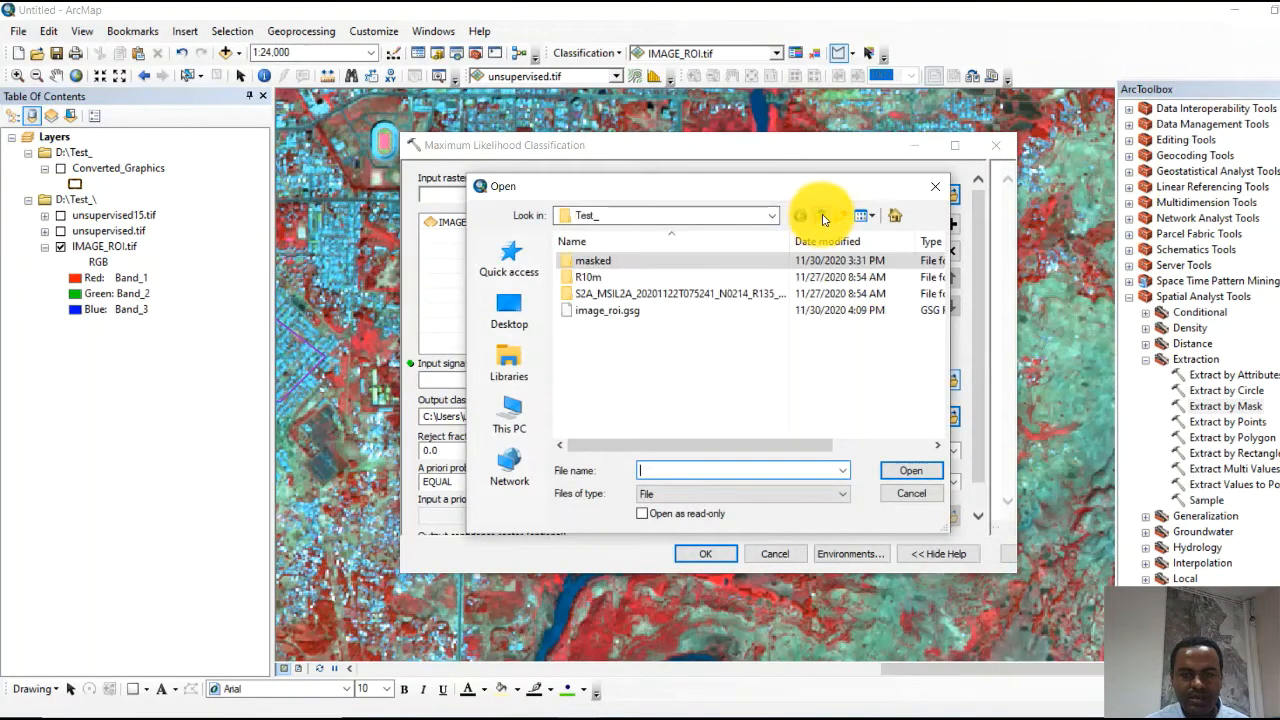
pyautogui.click(639, 312)
pyautogui.click(909, 470)
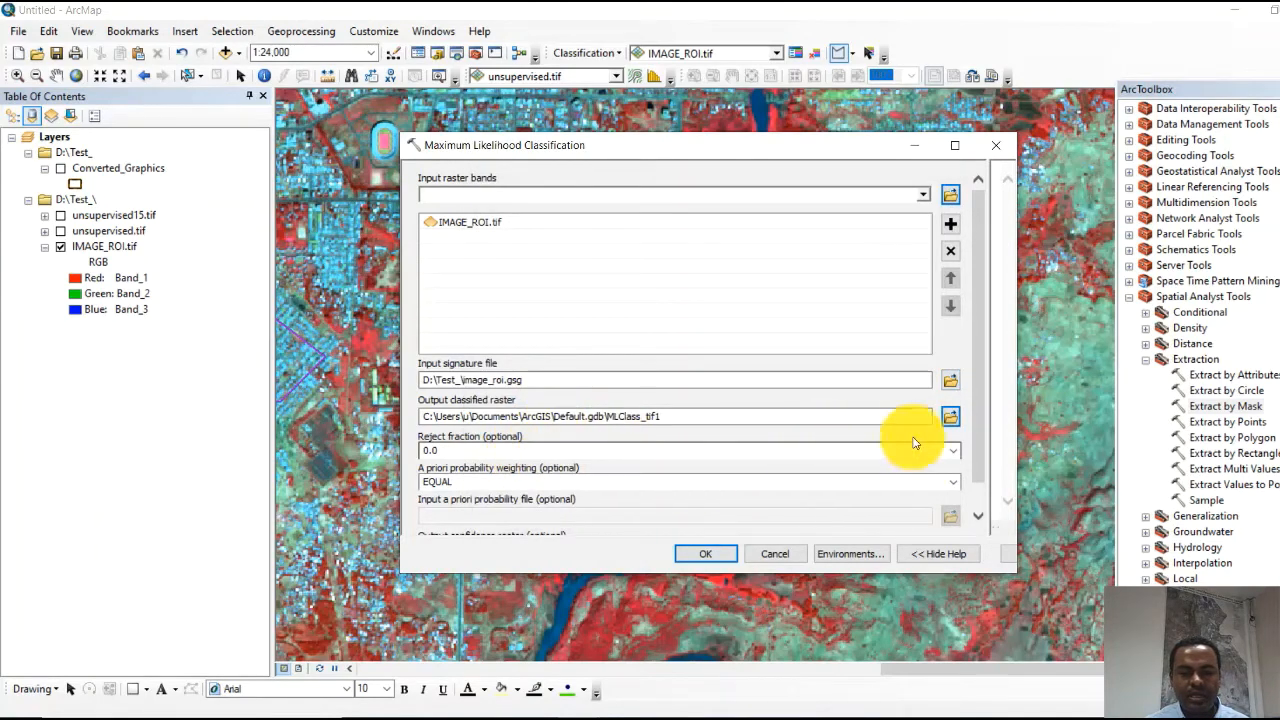
# Set the output classified raster to MLC.tif in the Test_ folder and run the Maximum Likelihood Classification
pyautogui.click(951, 419)
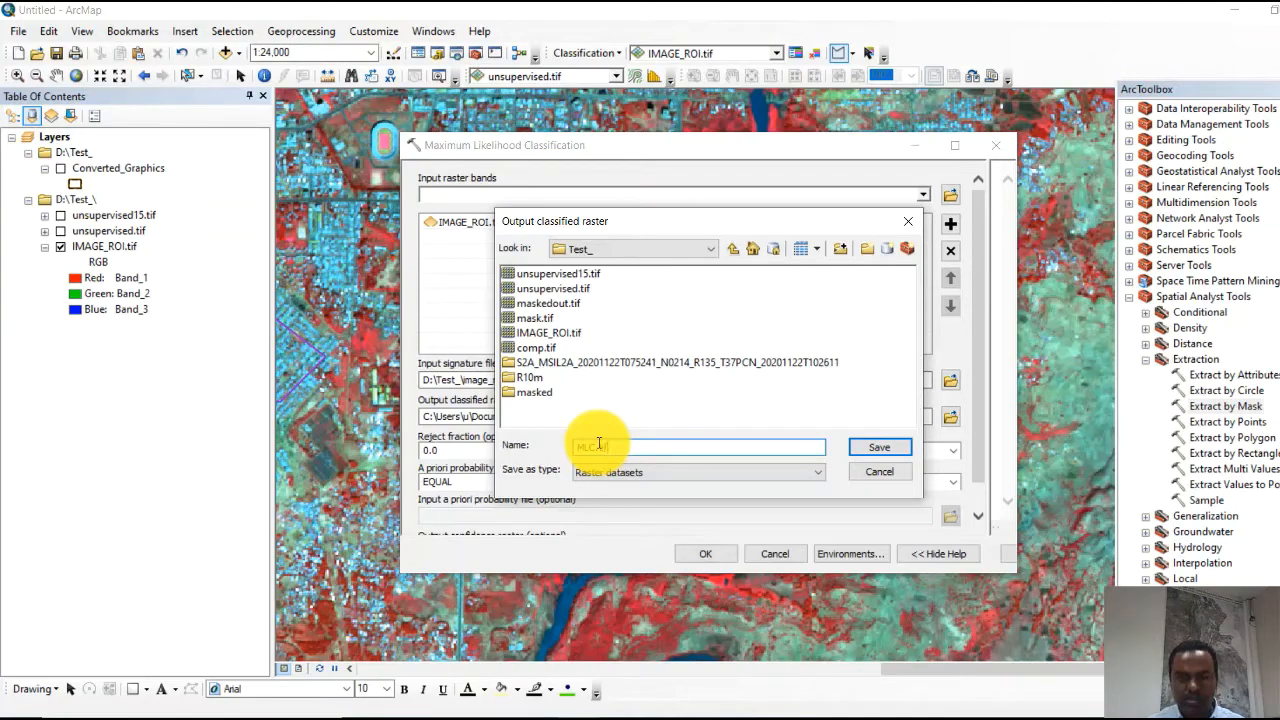
pyautogui.click(876, 447)
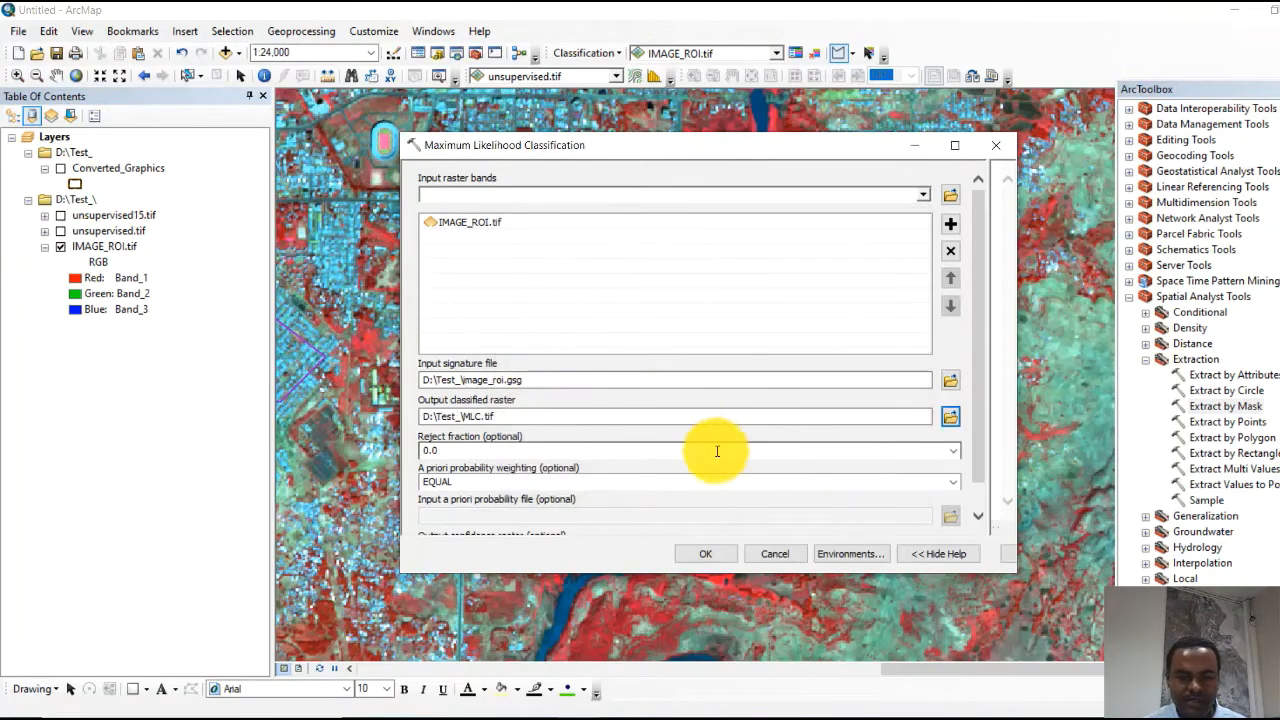
pyautogui.scroll(-1, 979, 460)
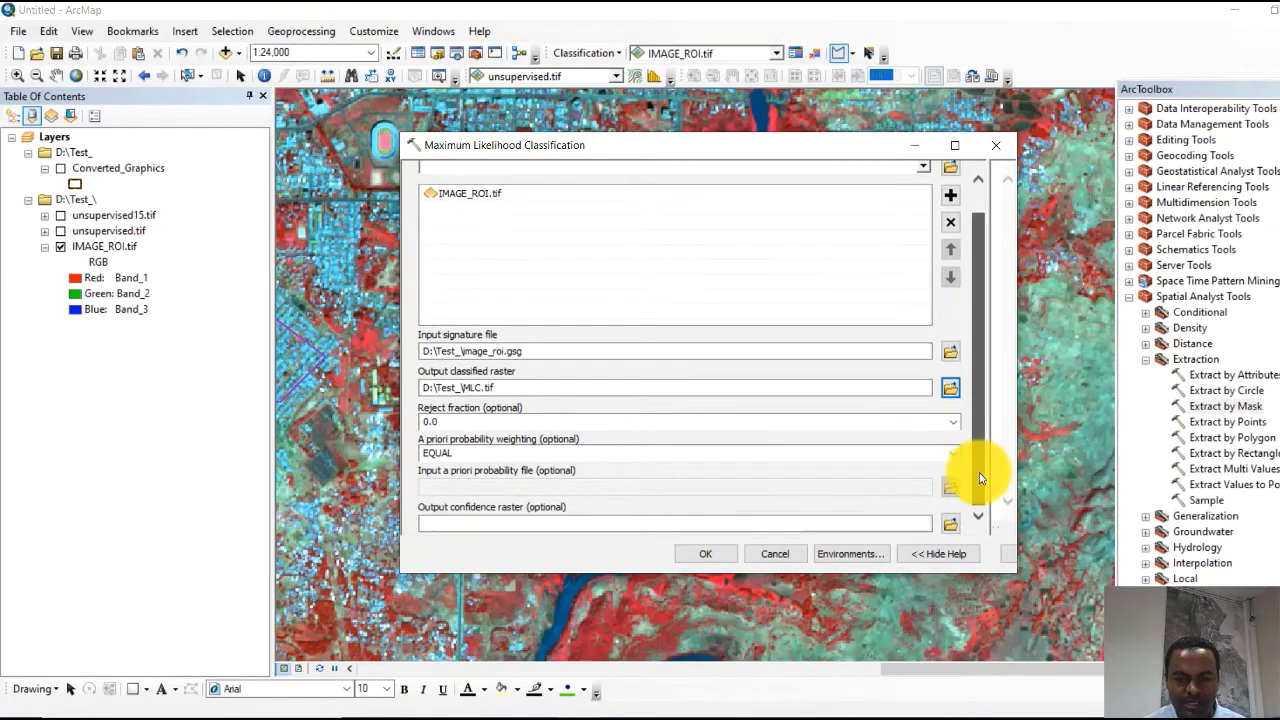
pyautogui.click(706, 554)
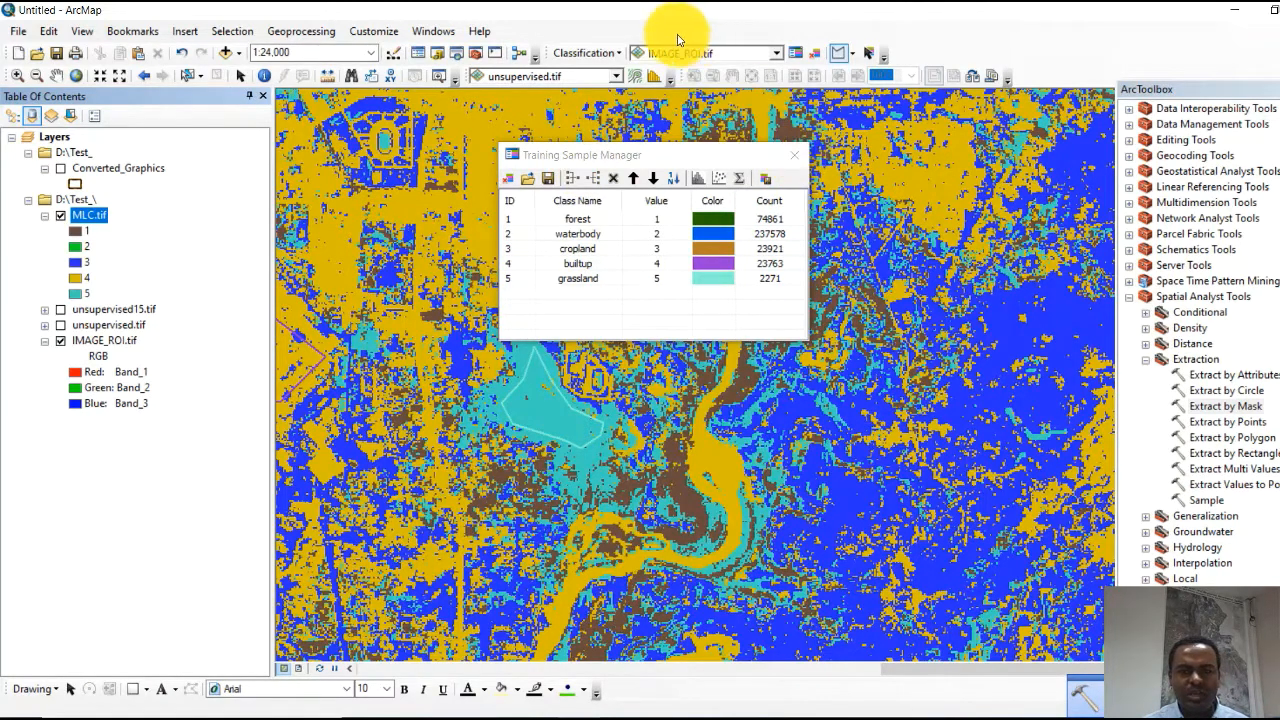
# Clear the training samples from the map and close the Training Sample Manager
pyautogui.click(816, 60)
pyautogui.click(797, 158)
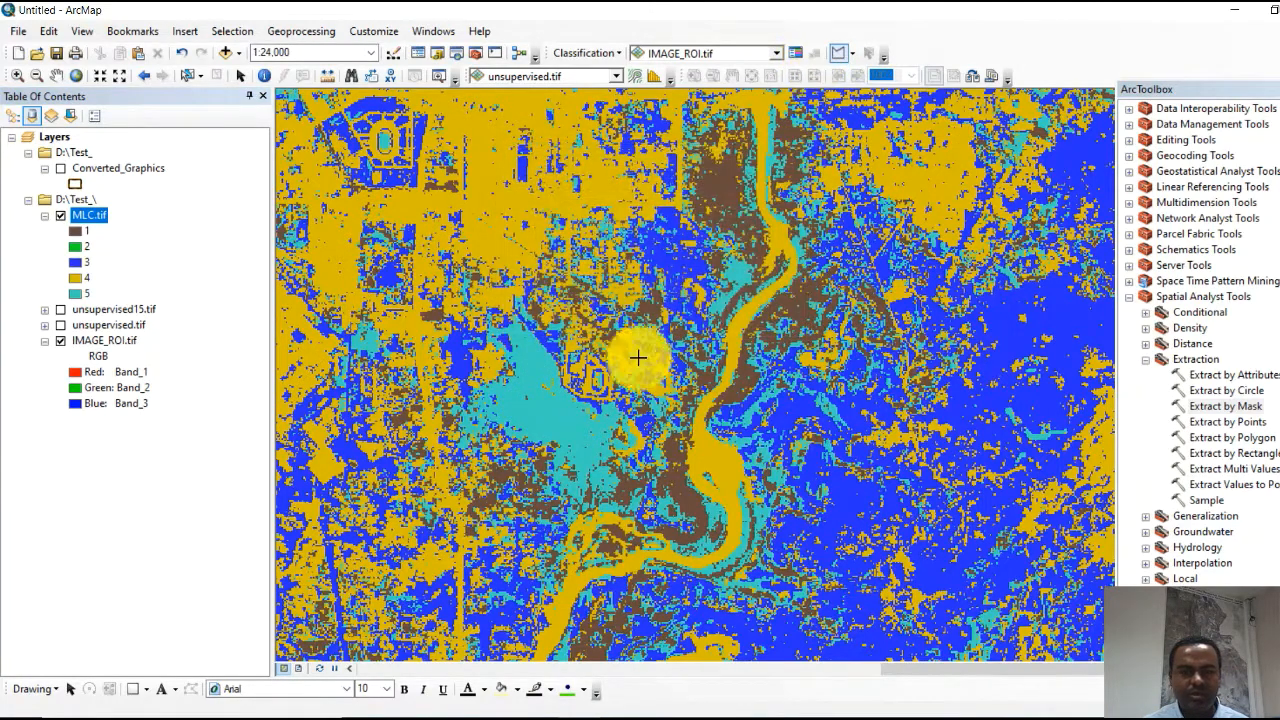
# Examine the MLC.tif classification across the whole image, from the river and city to the lake and the forest northwest of it
pyautogui.scroll(-2, 743, 309)
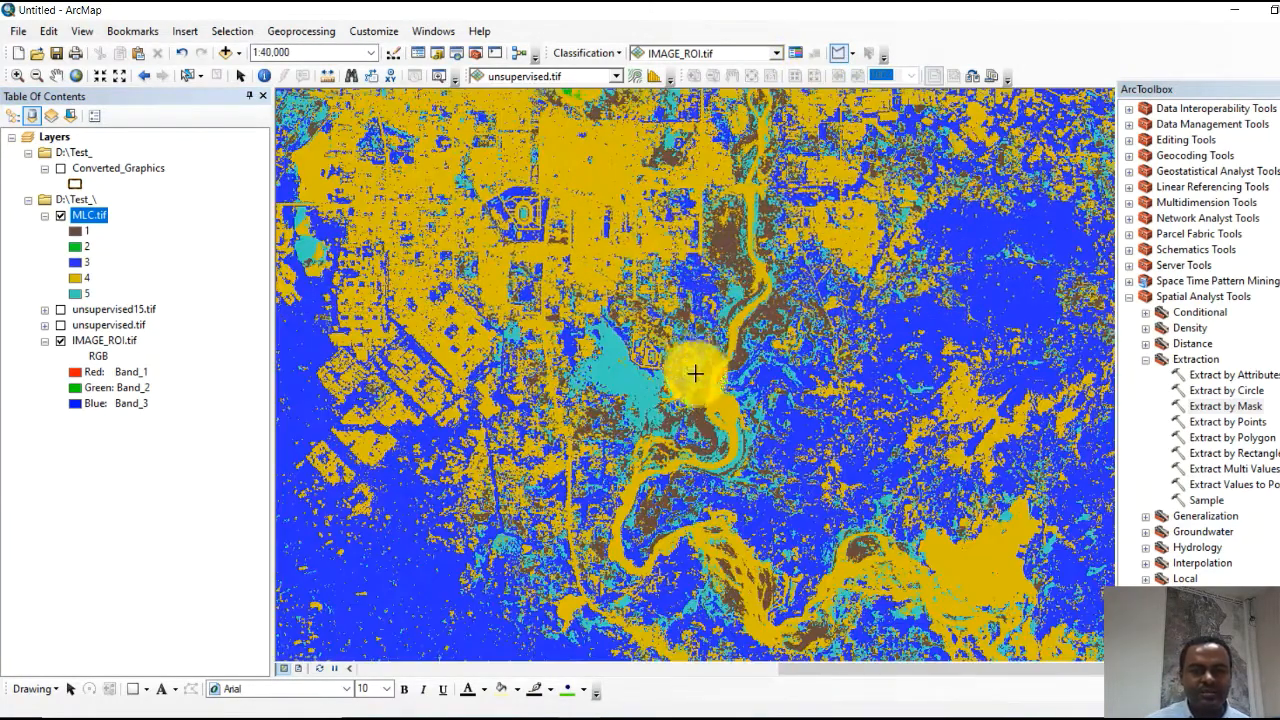
pyautogui.scroll(-2, 695, 374)
pyautogui.scroll(-3, 671, 214)
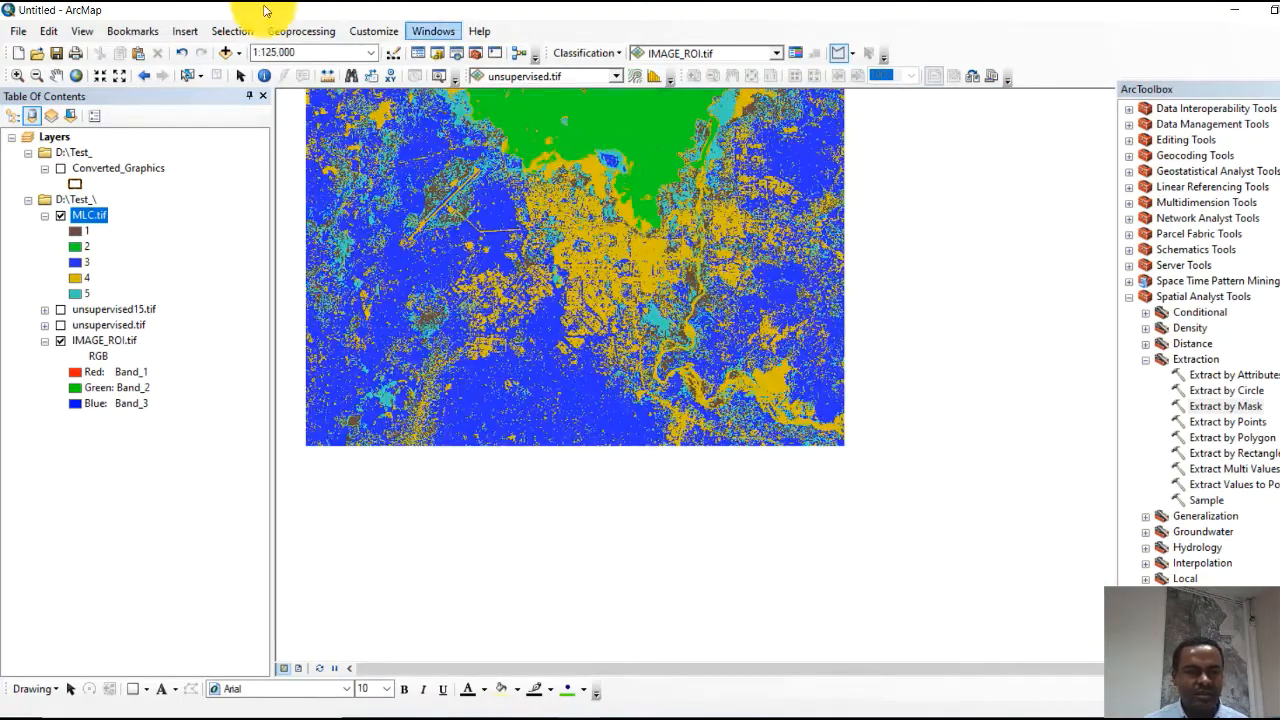
pyautogui.moveTo(513, 153); pyautogui.dragTo(600, 309)
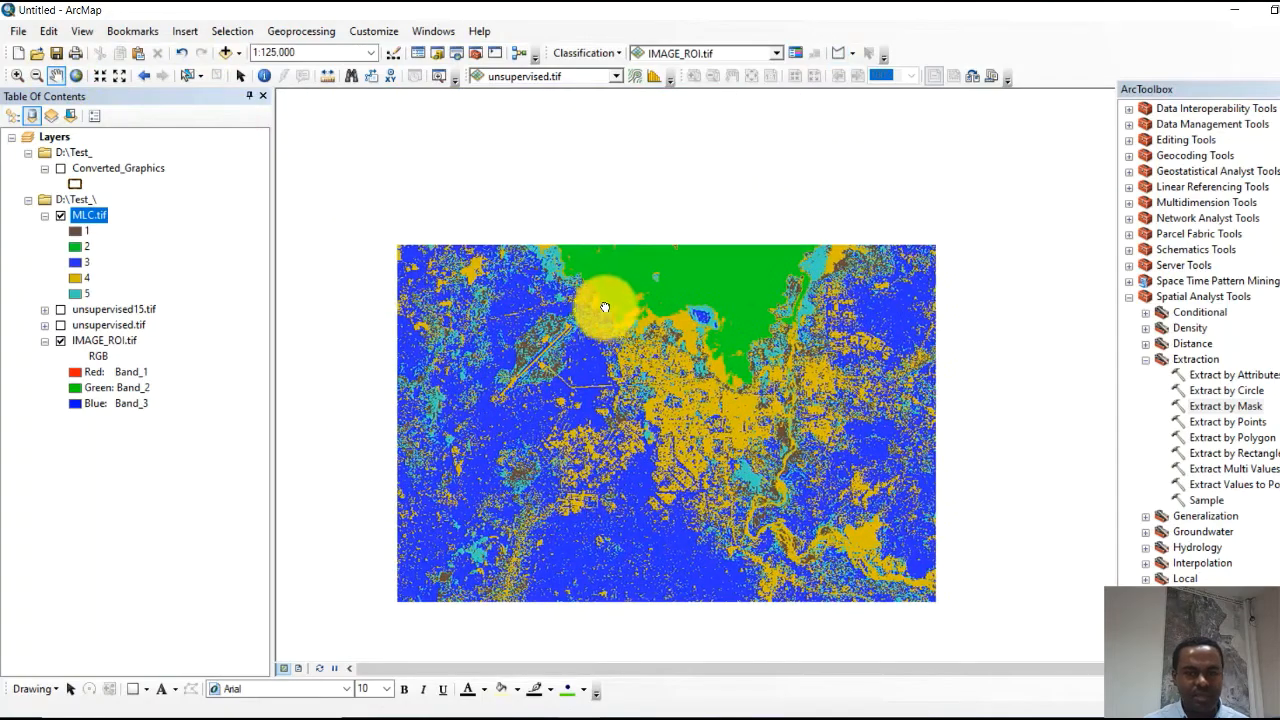
pyautogui.moveTo(744, 228); pyautogui.dragTo(763, 366)
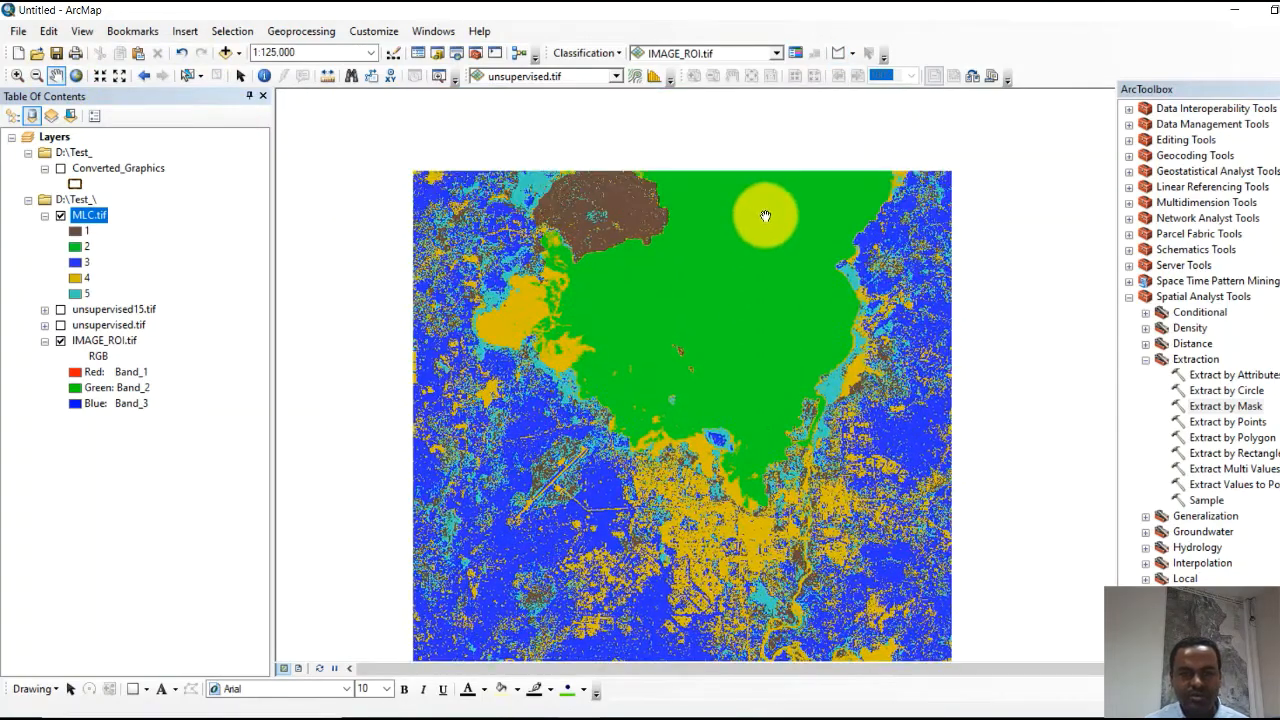
pyautogui.moveTo(766, 228); pyautogui.dragTo(767, 395)
pyautogui.moveTo(732, 471); pyautogui.dragTo(751, 336)
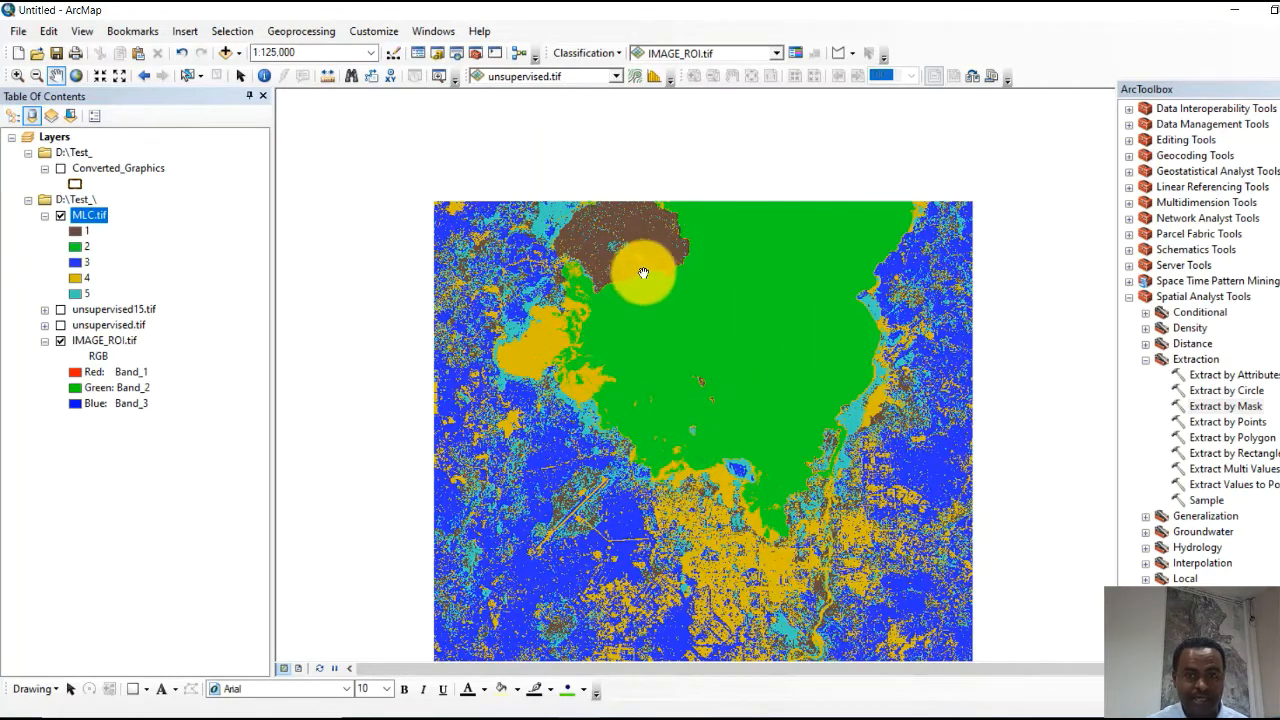
pyautogui.moveTo(643, 271); pyautogui.dragTo(709, 397)
pyautogui.scroll(-3, 682, 378)
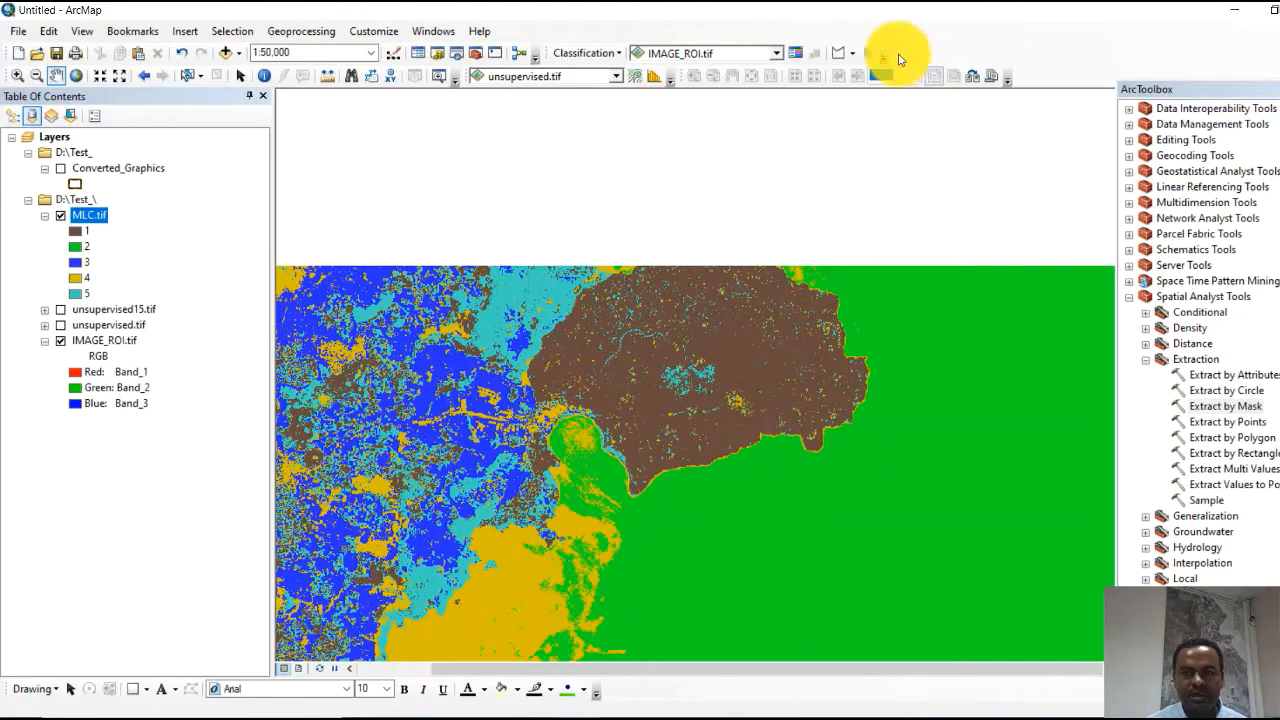
# Show the Effects toolbar, activate the Swipe Layer tool and choose MLC.tif as the layer to swipe
pyautogui.rightClick(1040, 50)
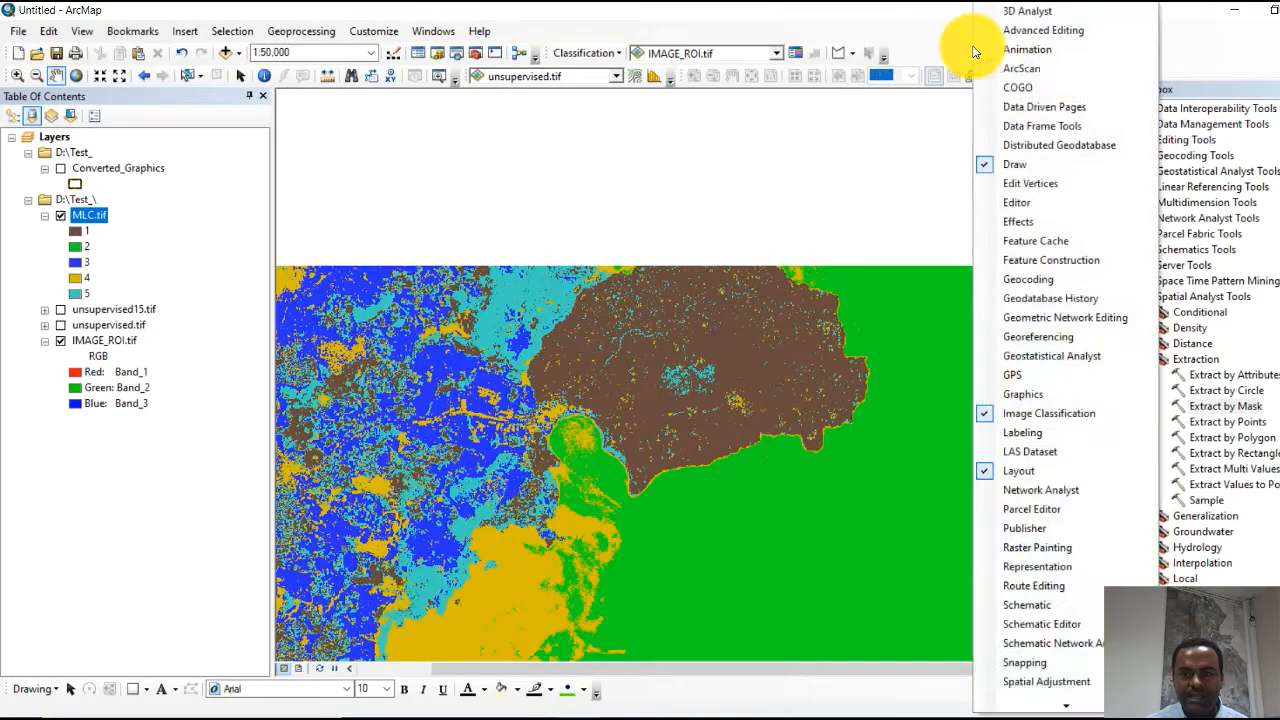
pyautogui.click(1035, 221)
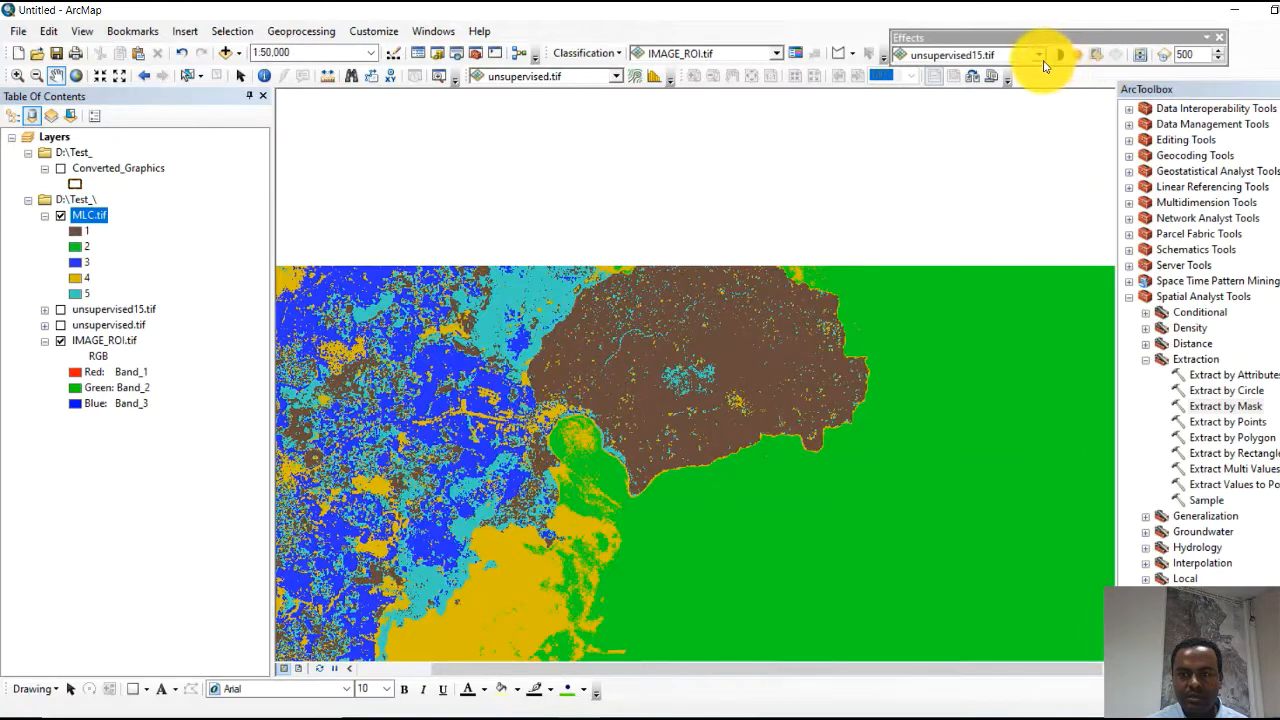
pyautogui.click(1141, 57)
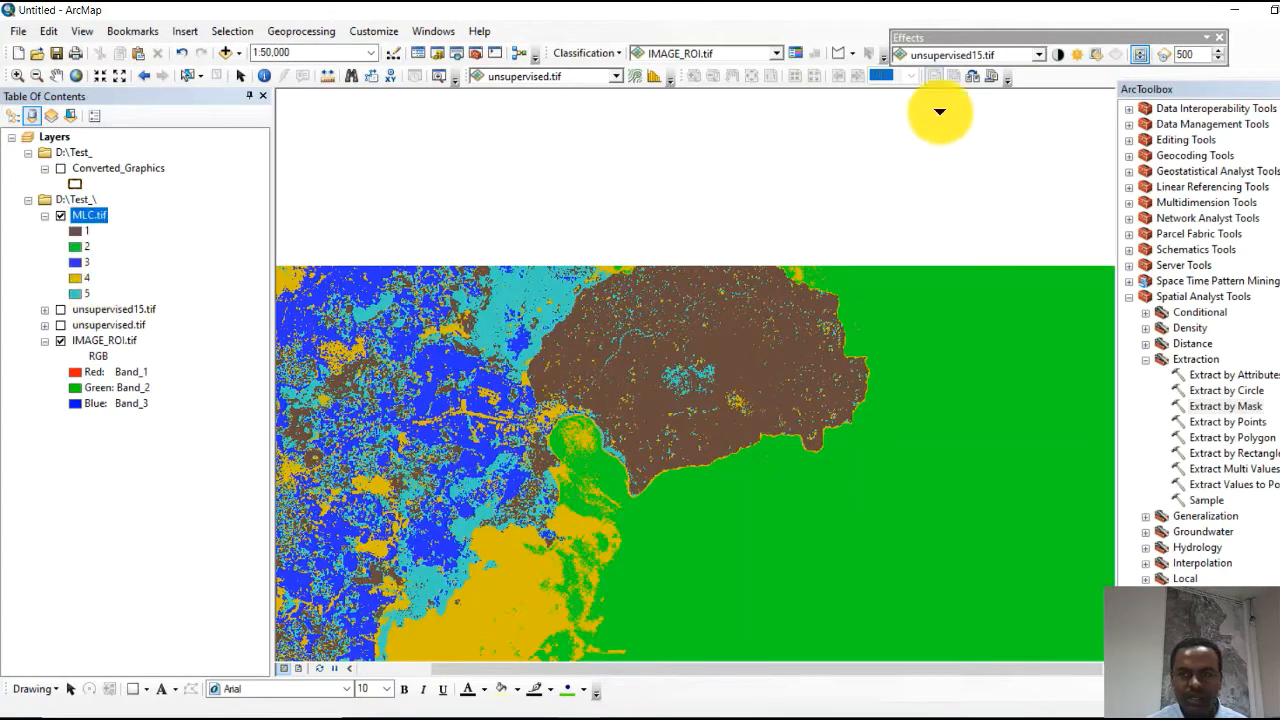
pyautogui.click(1039, 55)
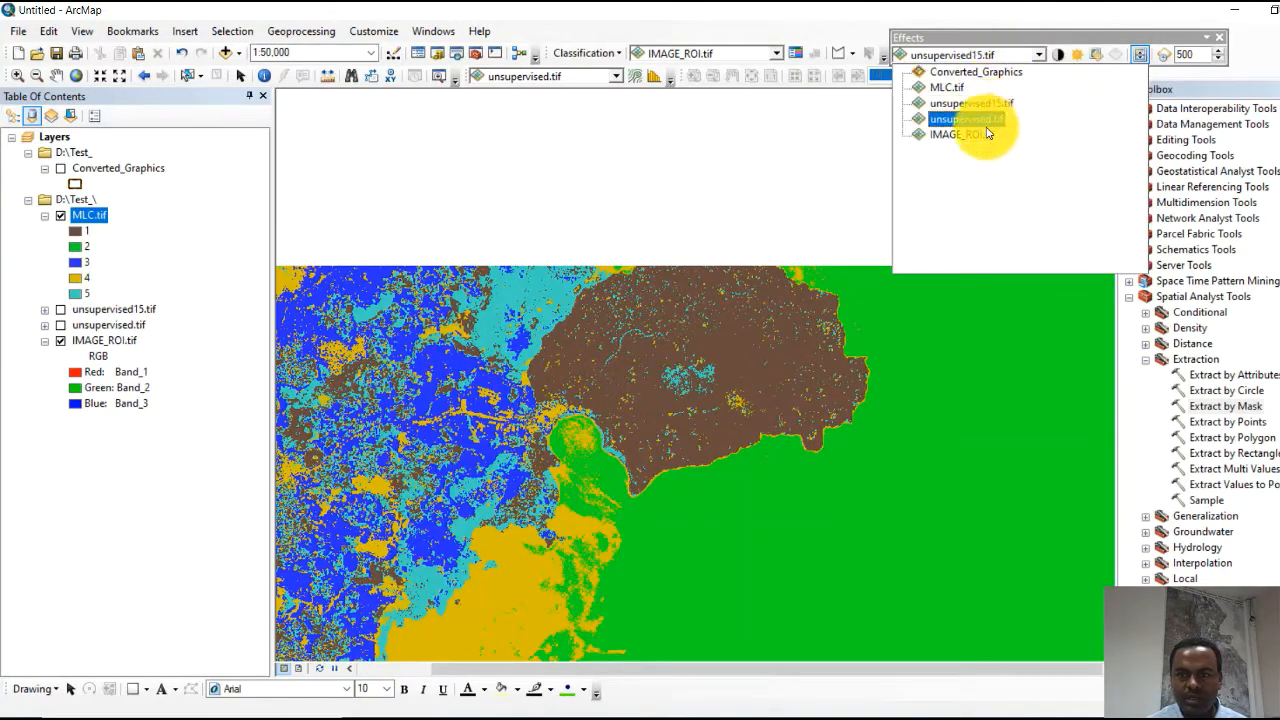
pyautogui.click(985, 136)
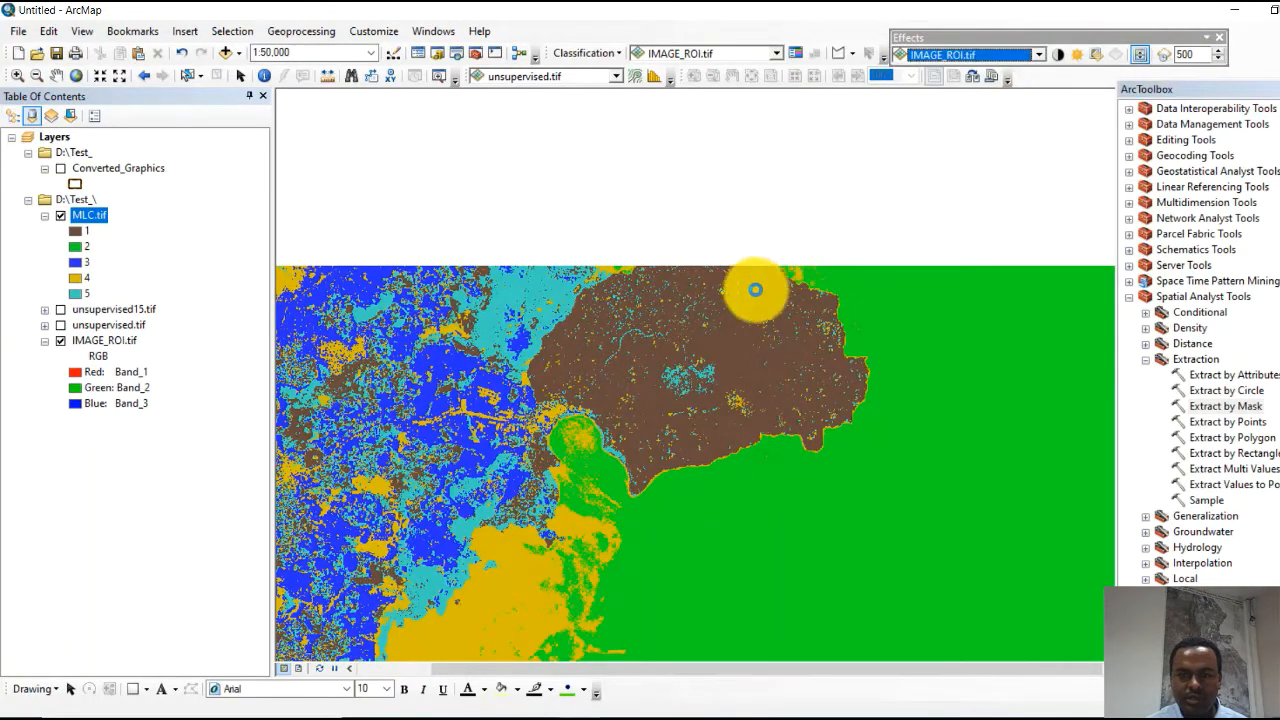
pyautogui.click(1040, 55)
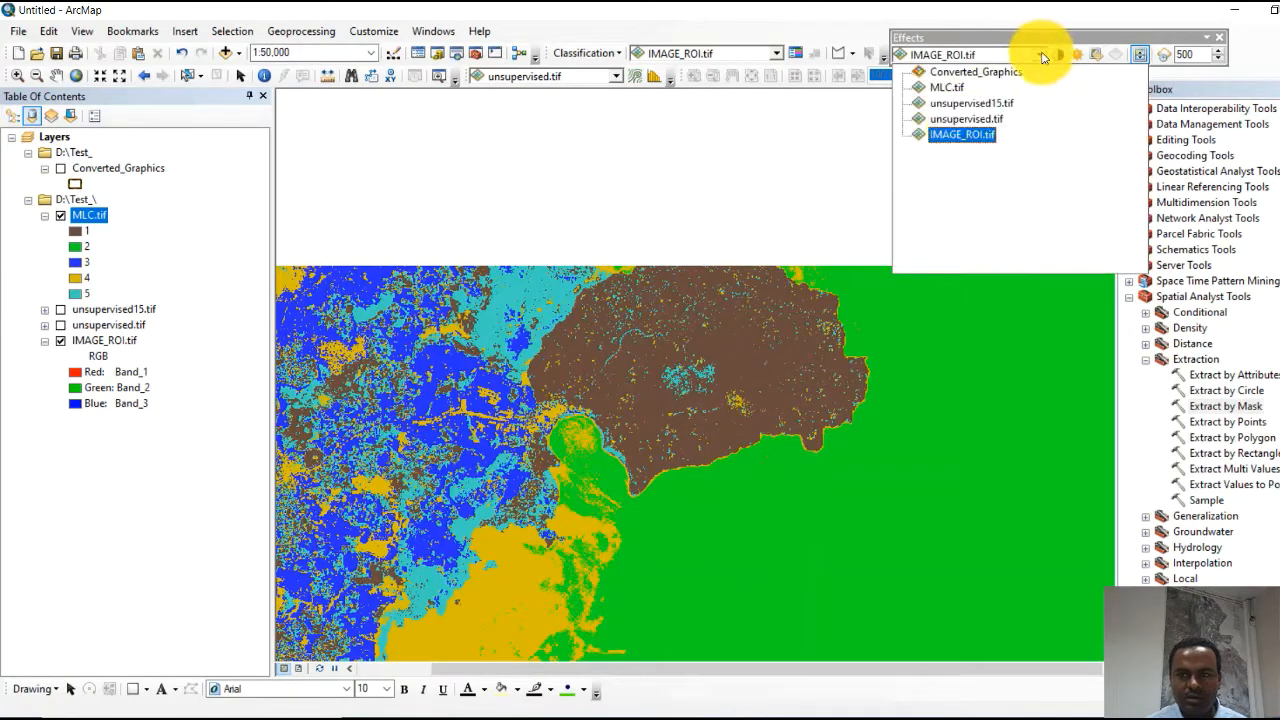
pyautogui.click(948, 88)
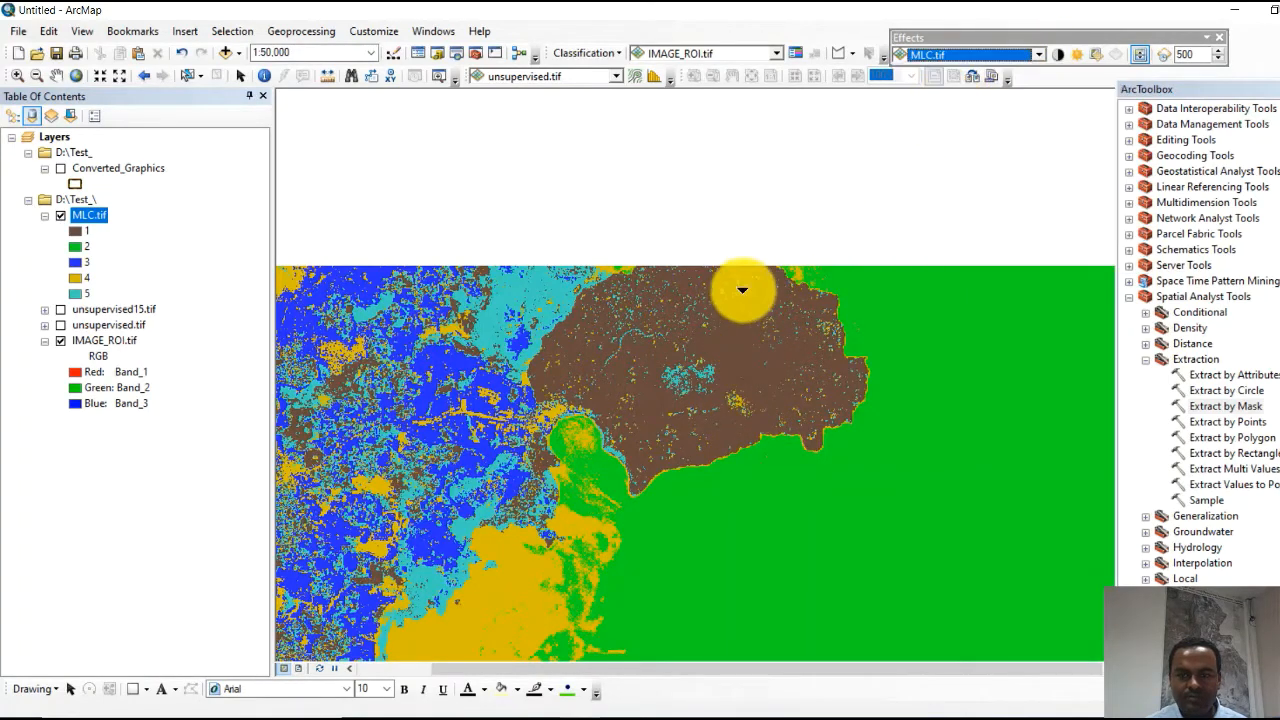
# Swipe MLC.tif over IMAGE_ROI.tif around the forest beside the lake to compare the classes with the image
pyautogui.moveTo(749, 345); pyautogui.dragTo(725, 356)
pyautogui.scroll(-6, 725, 356)
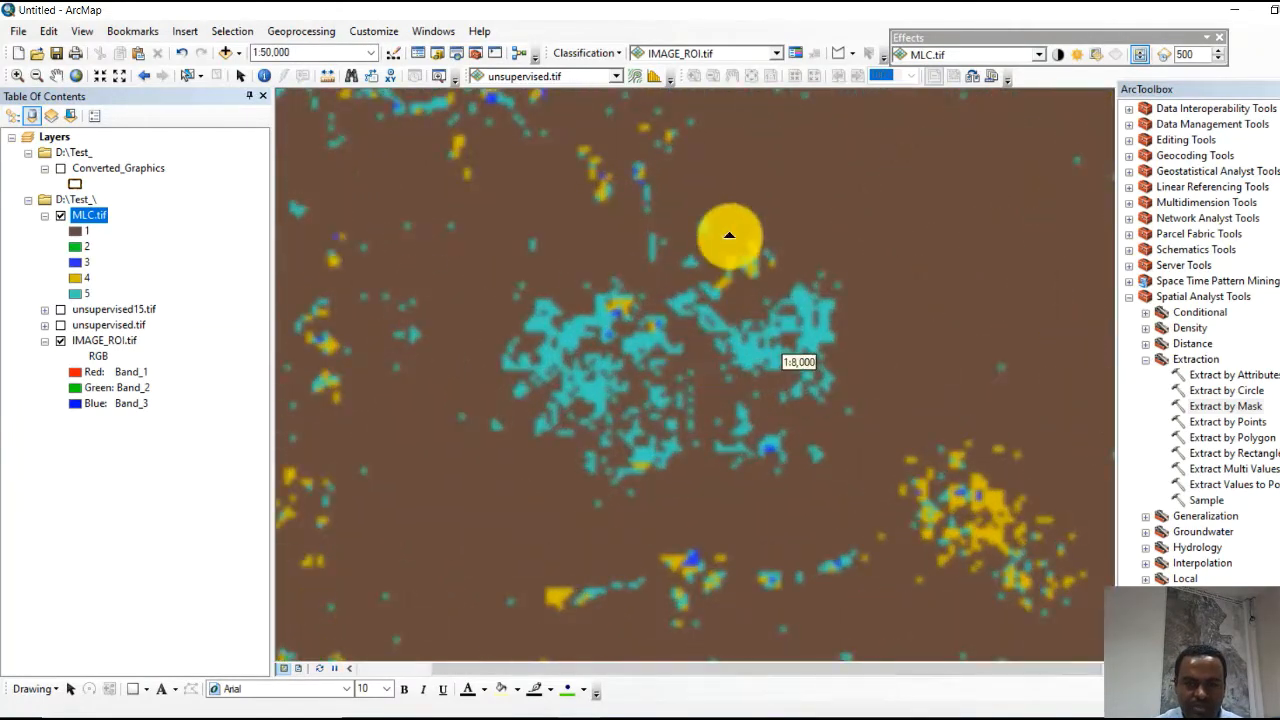
pyautogui.moveTo(763, 211); pyautogui.dragTo(722, 349)
pyautogui.scroll(6, 722, 349)
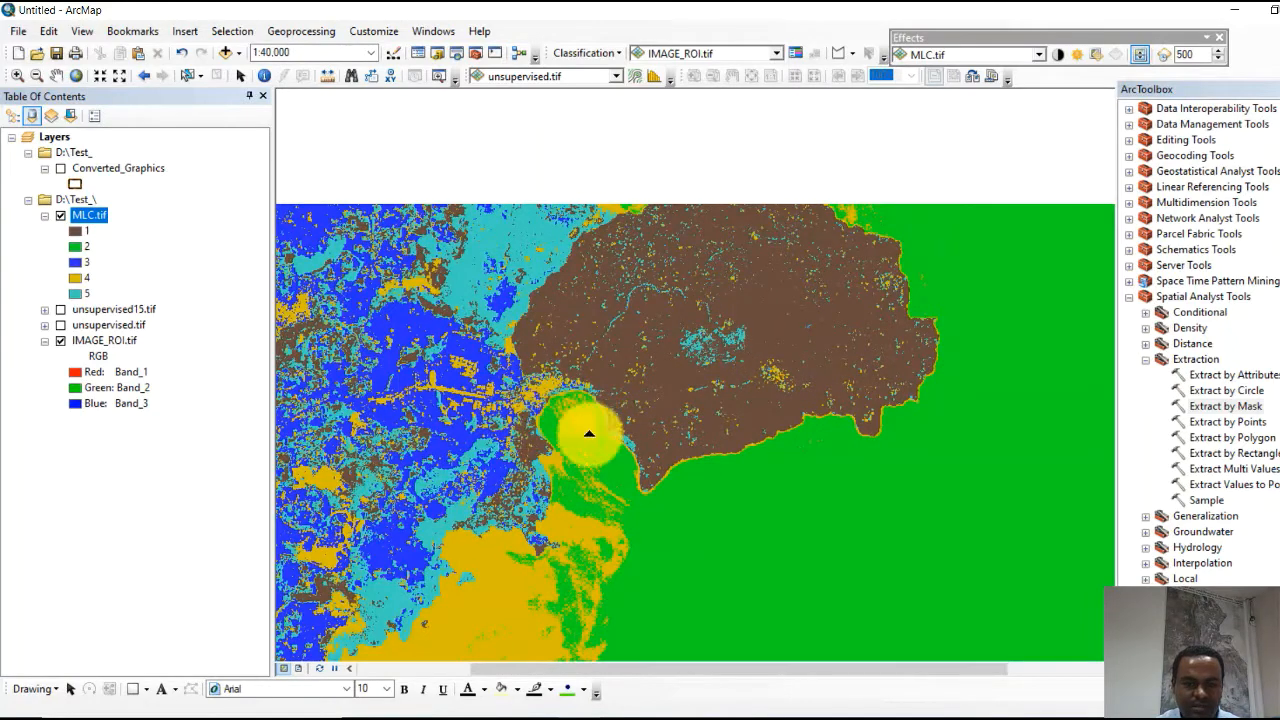
pyautogui.scroll(2, 620, 325)
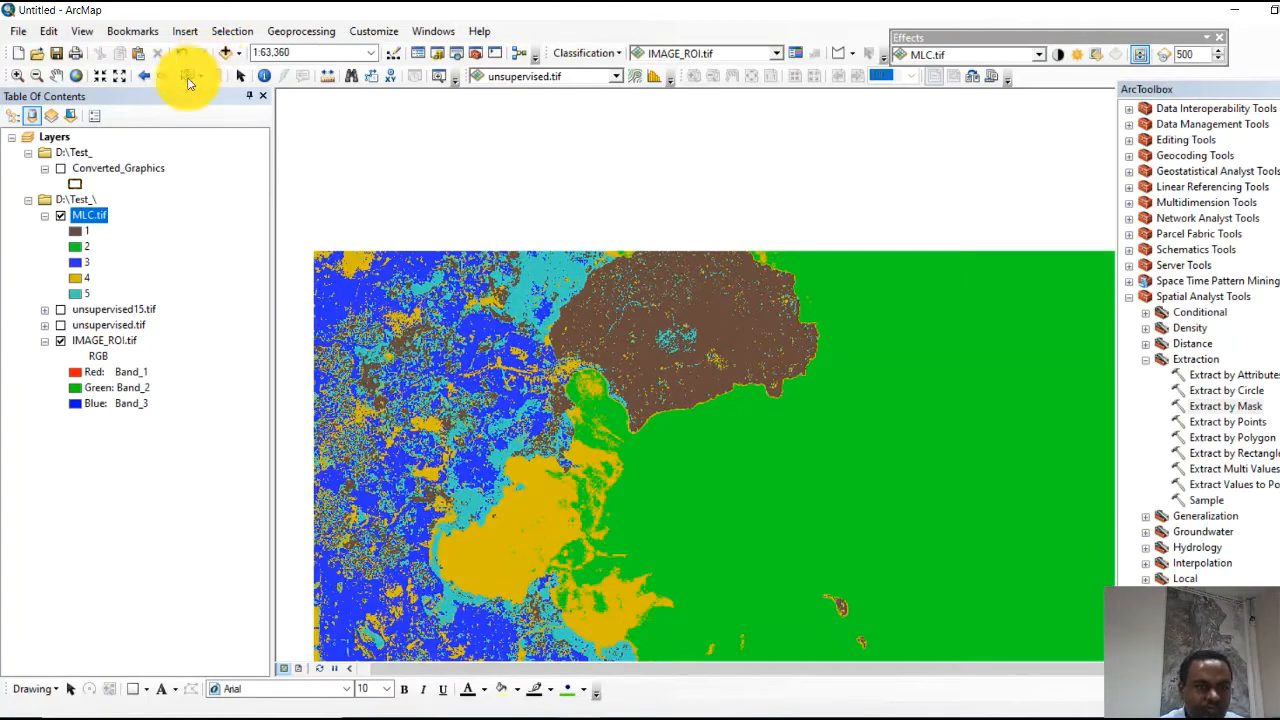
# Examine how MLC.tif classifies the airport runway, the stadium in the city centre and the river south of the lake
pyautogui.click(55, 77)
pyautogui.moveTo(773, 467); pyautogui.dragTo(745, 125)
pyautogui.moveTo(876, 599); pyautogui.dragTo(691, 343)
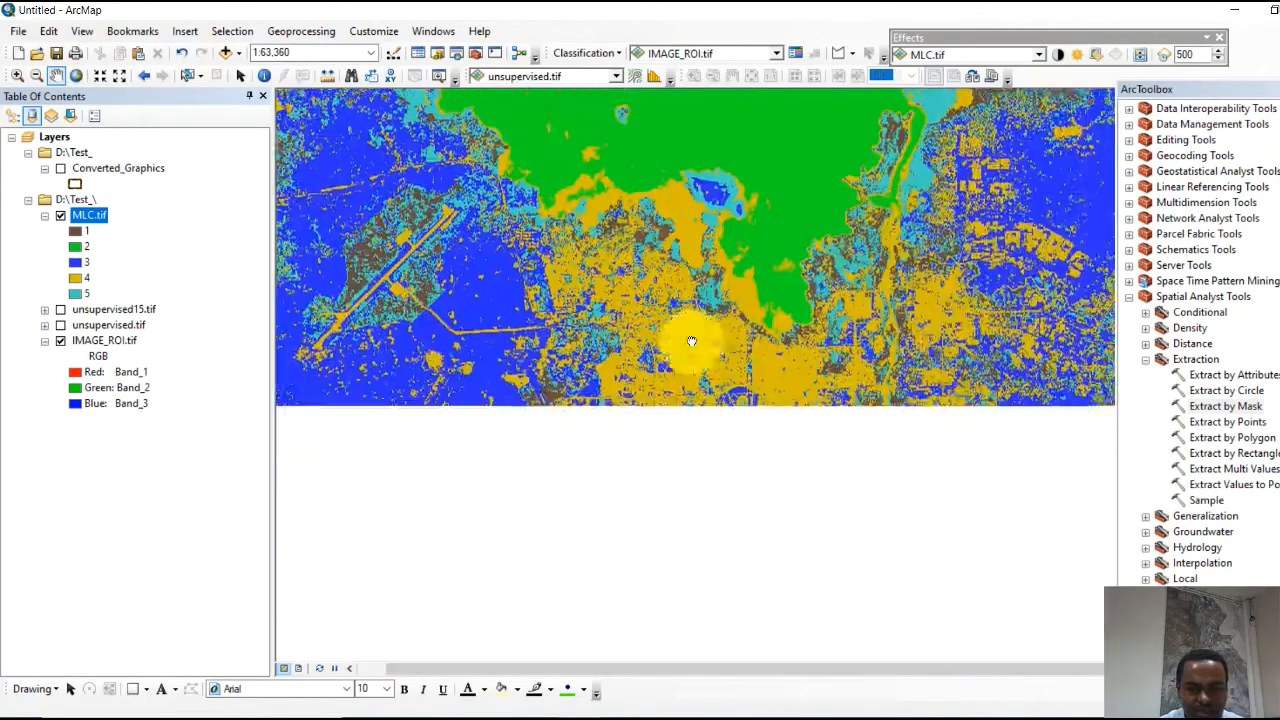
pyautogui.moveTo(345, 347); pyautogui.dragTo(657, 329)
pyautogui.scroll(-4, 660, 326)
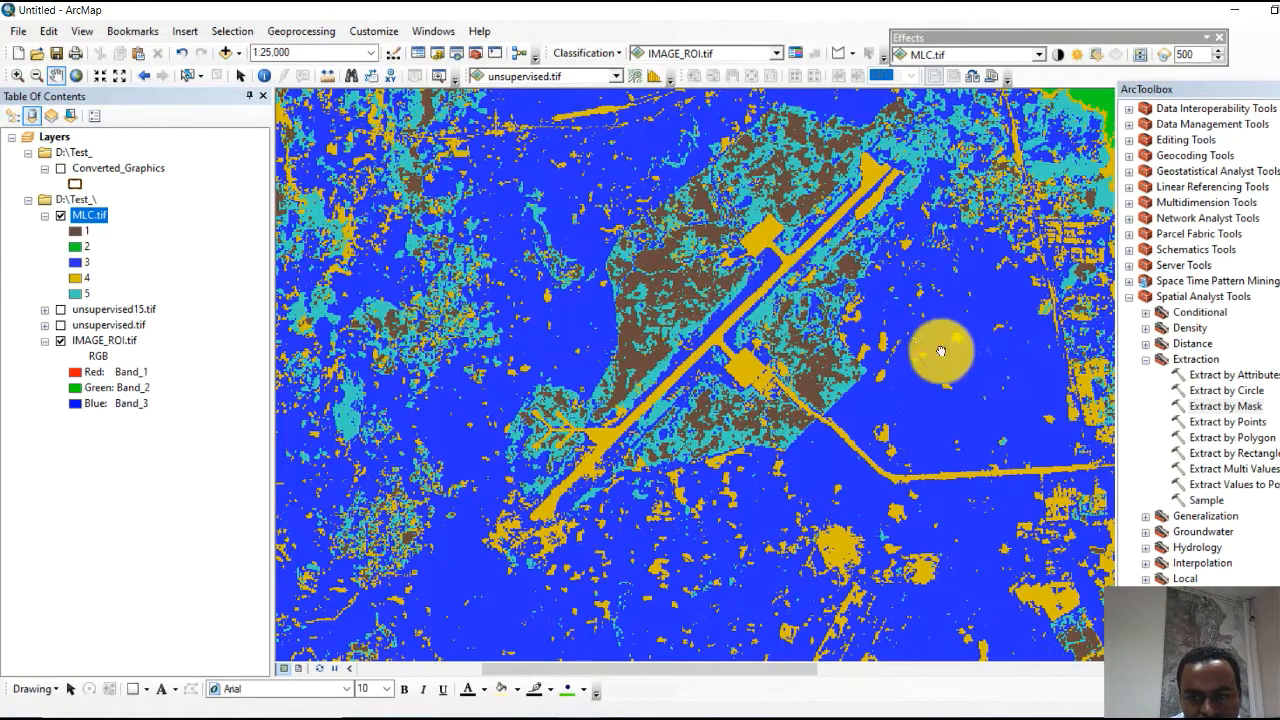
pyautogui.scroll(5, 941, 351)
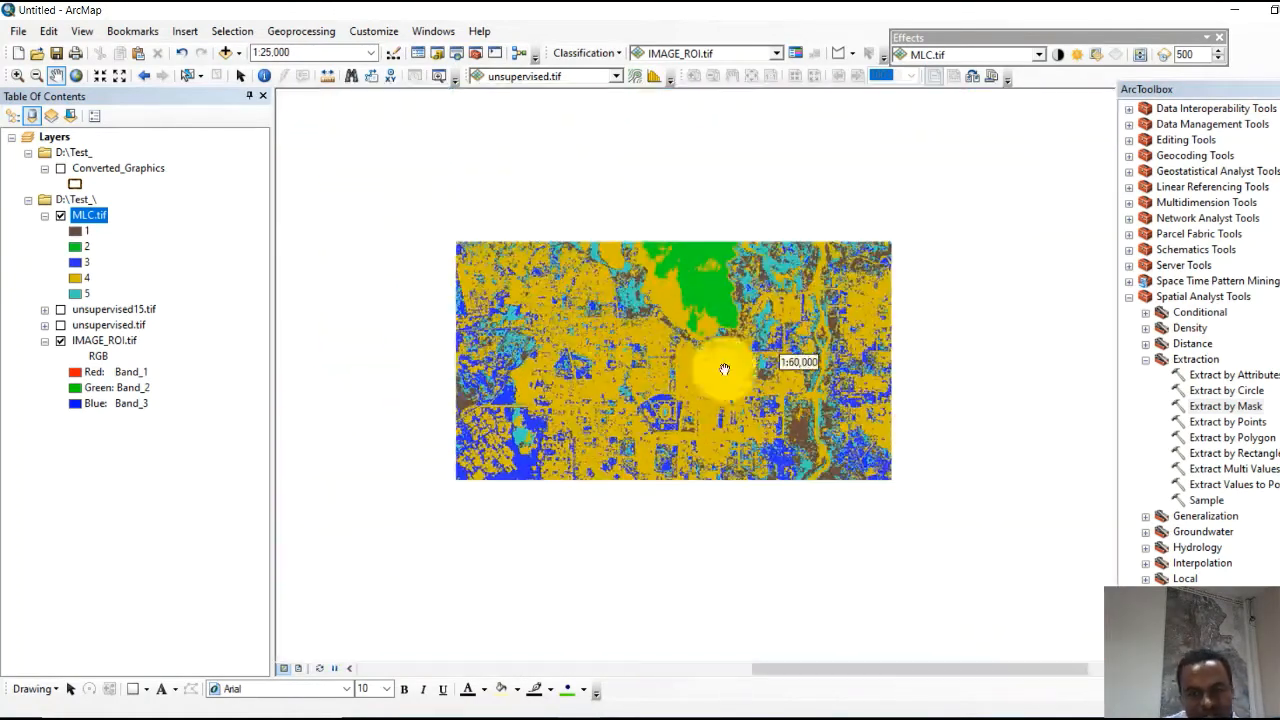
pyautogui.scroll(-10, 724, 369)
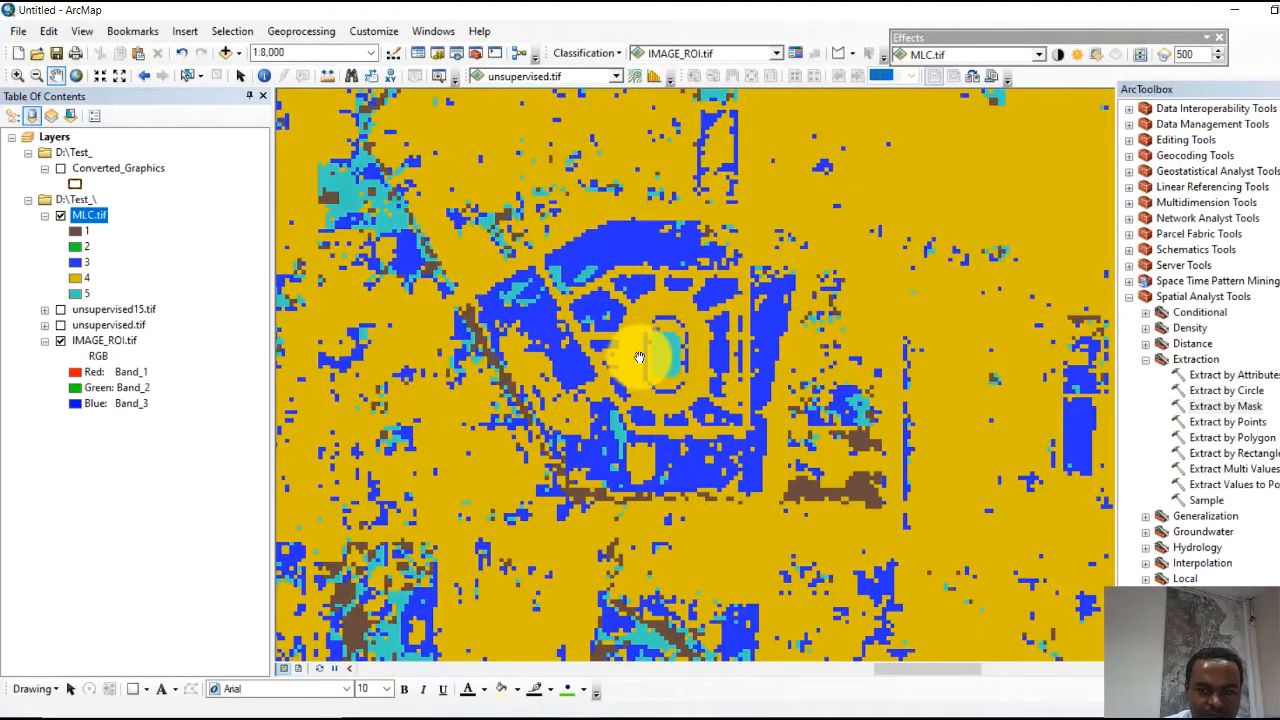
pyautogui.scroll(10, 655, 425)
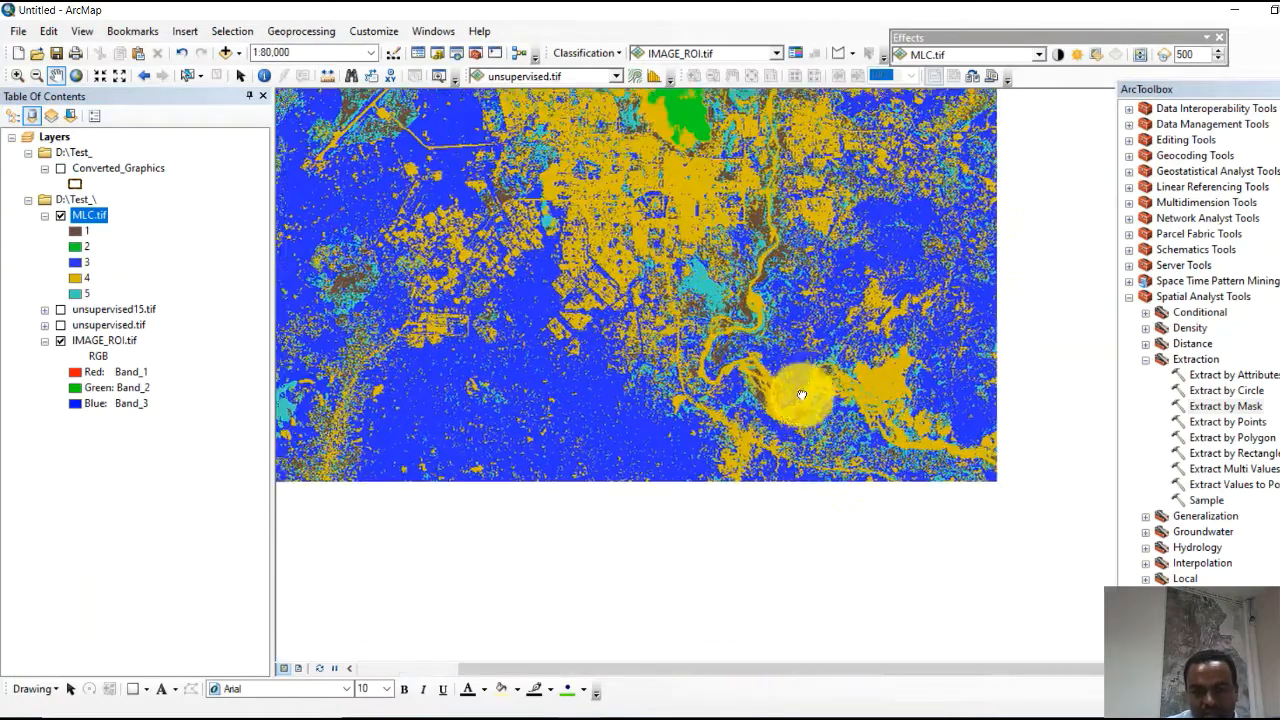
pyautogui.moveTo(777, 371); pyautogui.dragTo(688, 408)
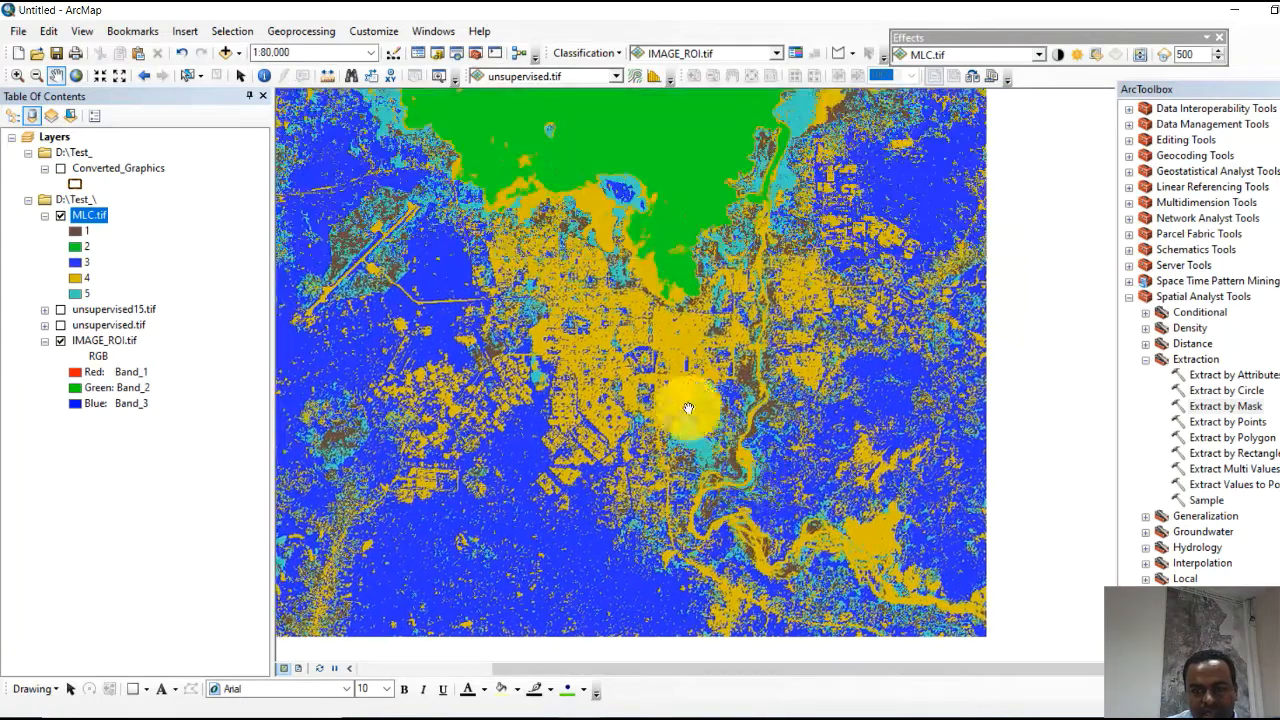
# Swipe MLC.tif over IMAGE_ROI.tif around the city and the river to check for misclassified areas, ending with the whole raster in view
pyautogui.click(1140, 57)
pyautogui.moveTo(643, 280); pyautogui.dragTo(690, 360)
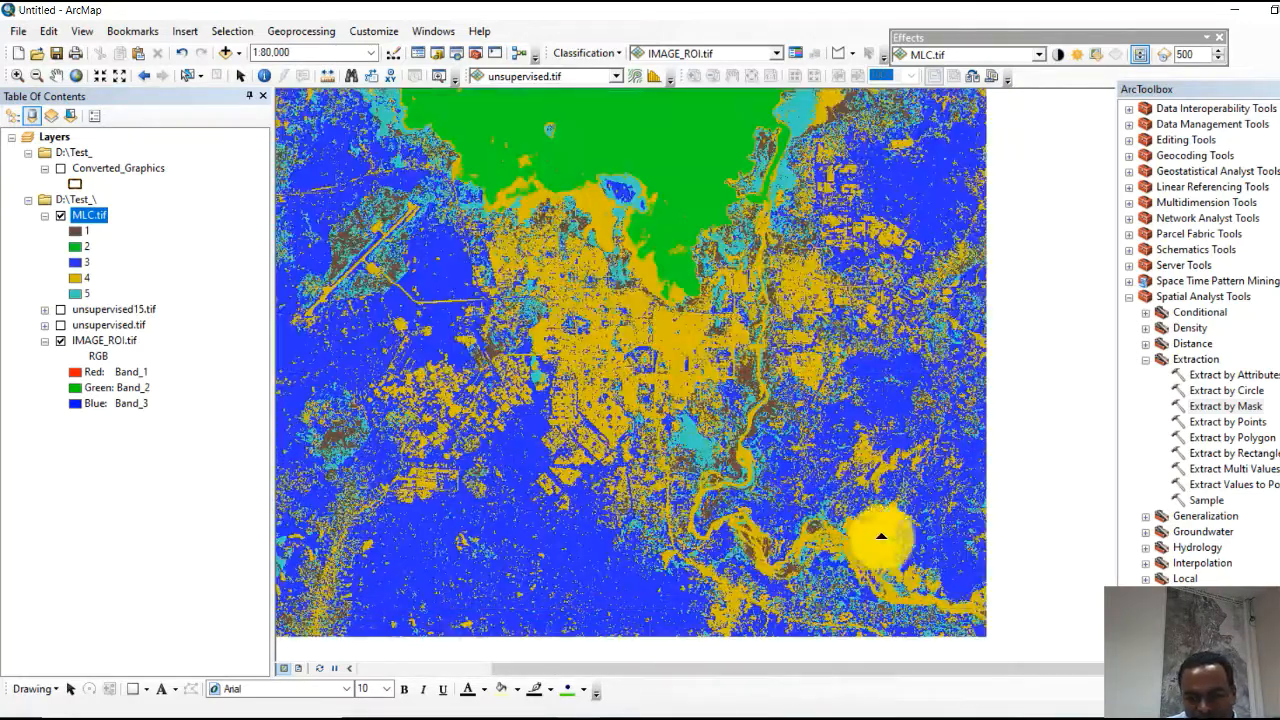
pyautogui.moveTo(870, 443); pyautogui.dragTo(889, 471)
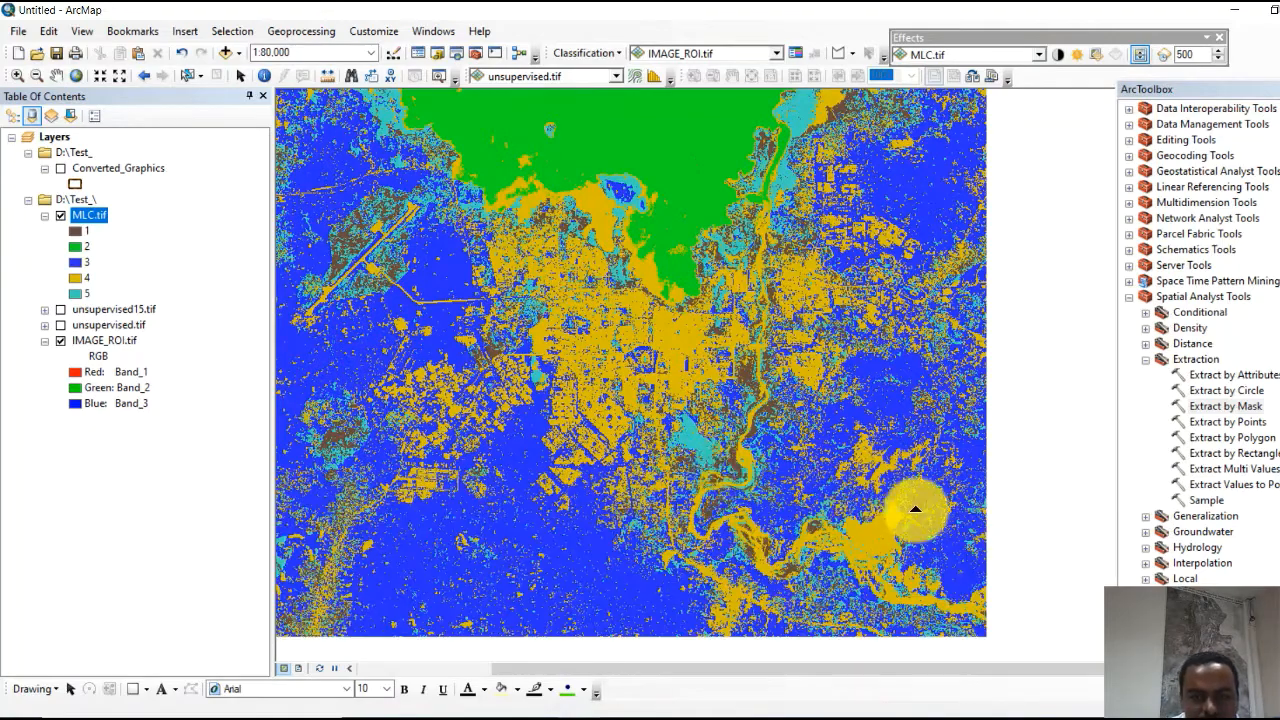
pyautogui.scroll(-1, 756, 415)
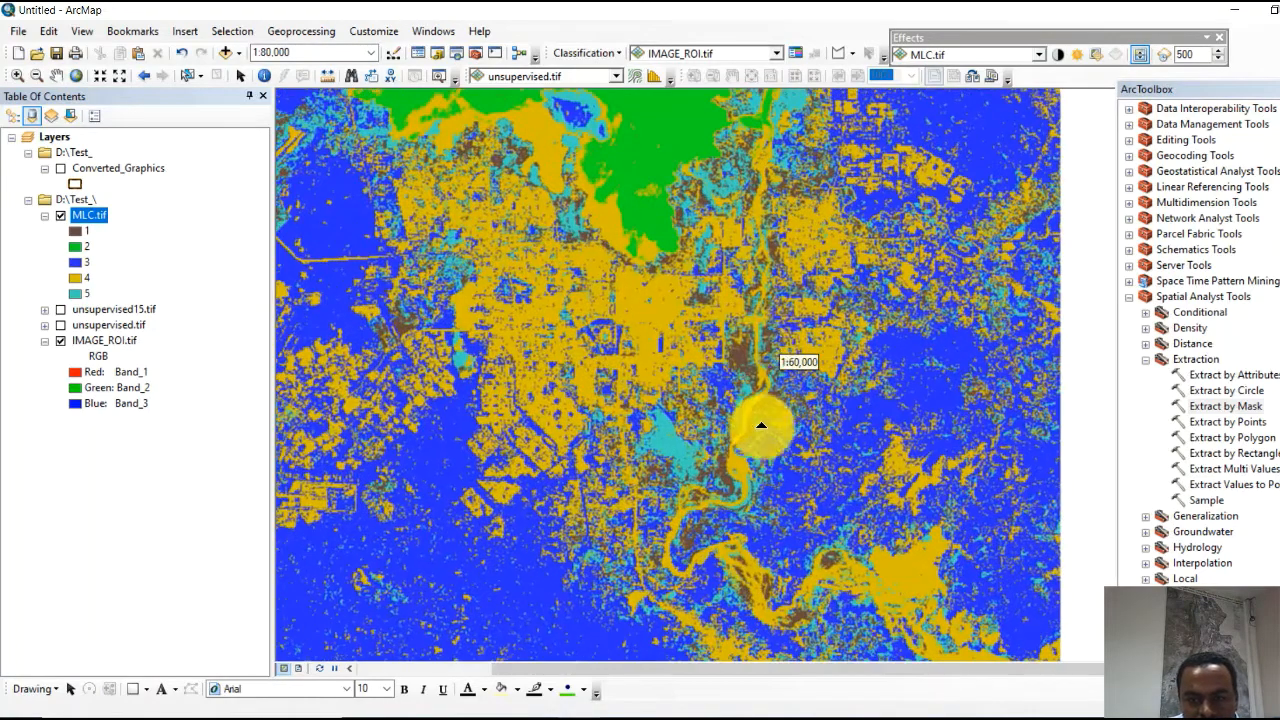
pyautogui.scroll(-1, 766, 290)
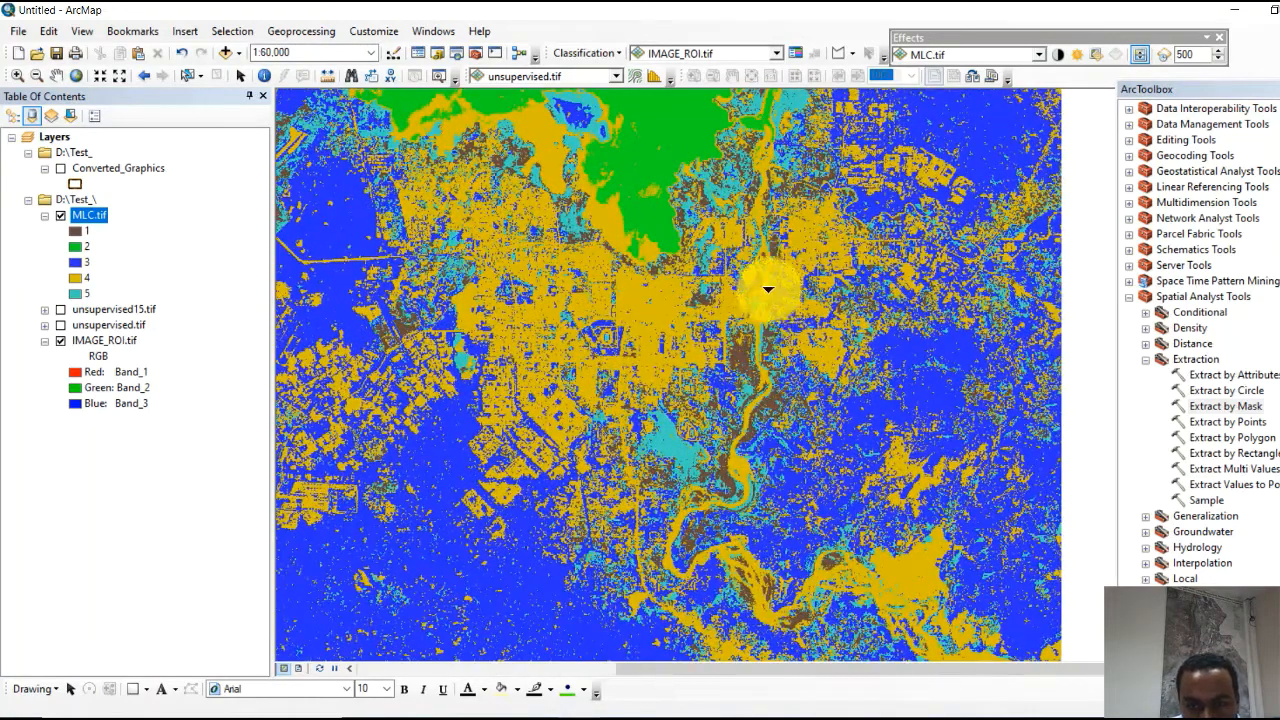
pyautogui.moveTo(771, 286)
pyautogui.mouseDown()
pyautogui.moveTo(771, 463)
pyautogui.moveTo(771, 266)
pyautogui.moveTo(757, 537)
pyautogui.moveTo(785, 265)
pyautogui.mouseUp()
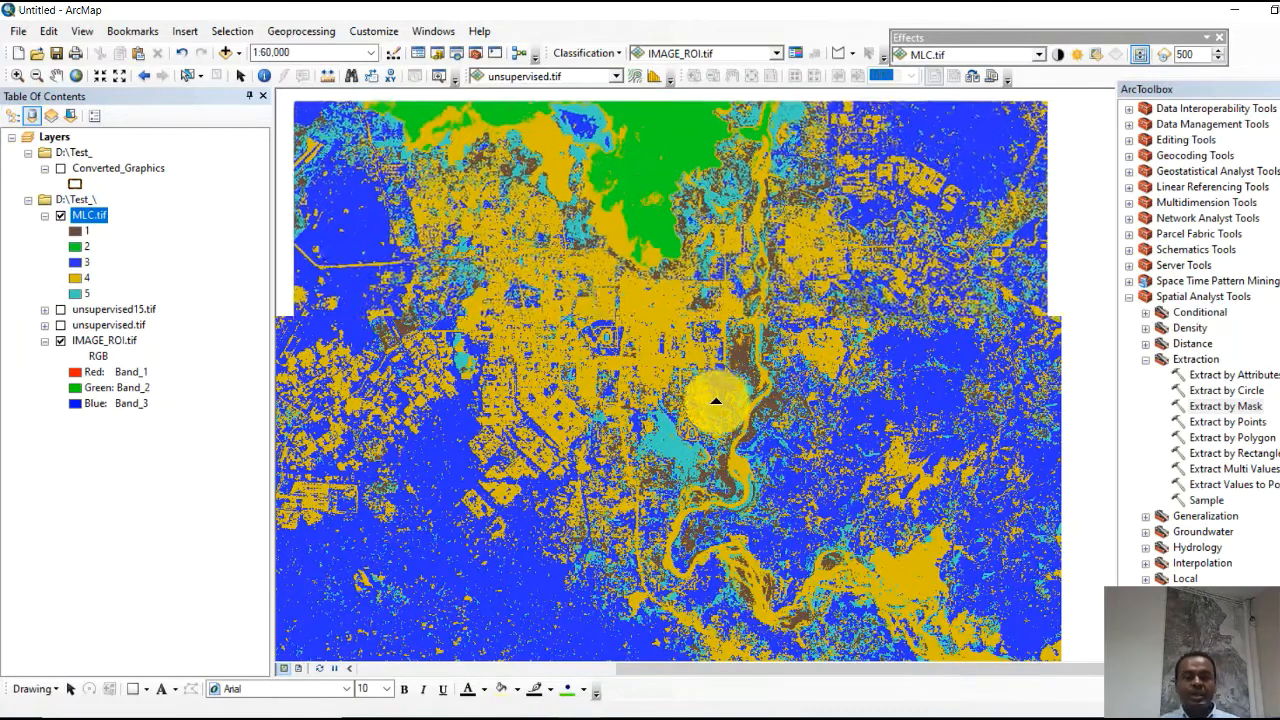
pyautogui.scroll(-3, 723, 371)
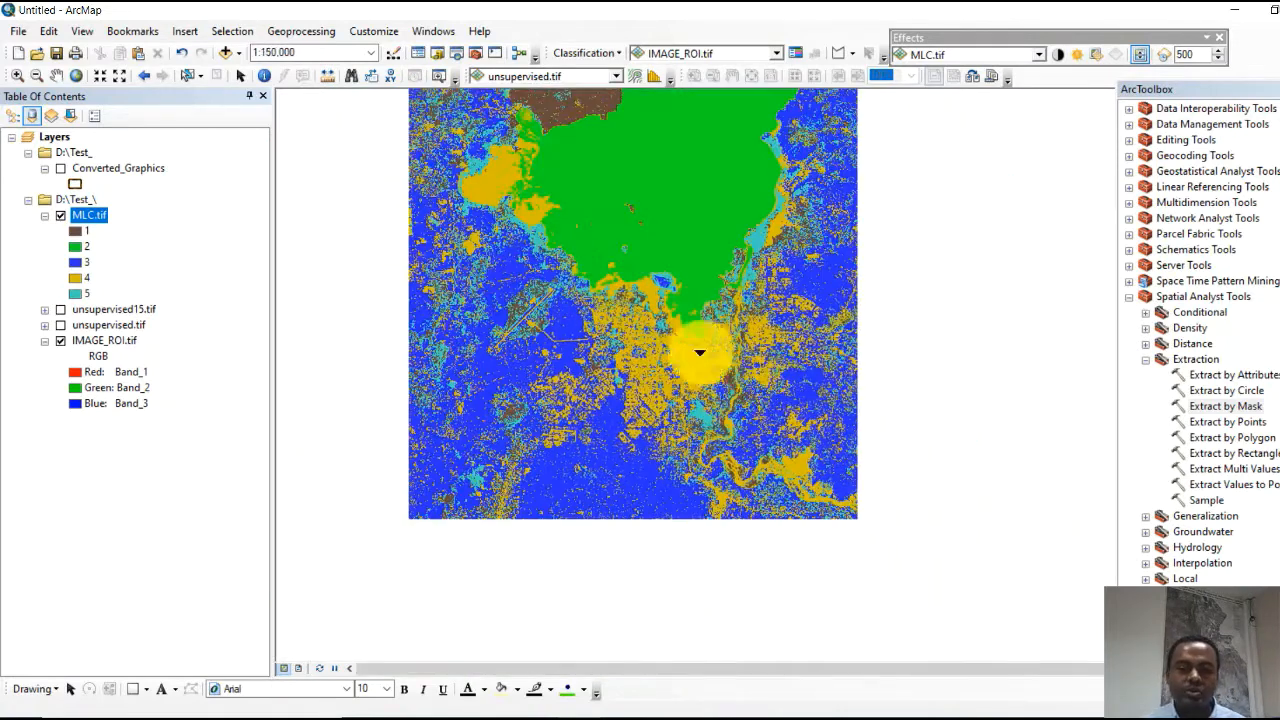
pyautogui.moveTo(785, 295); pyautogui.dragTo(725, 238)
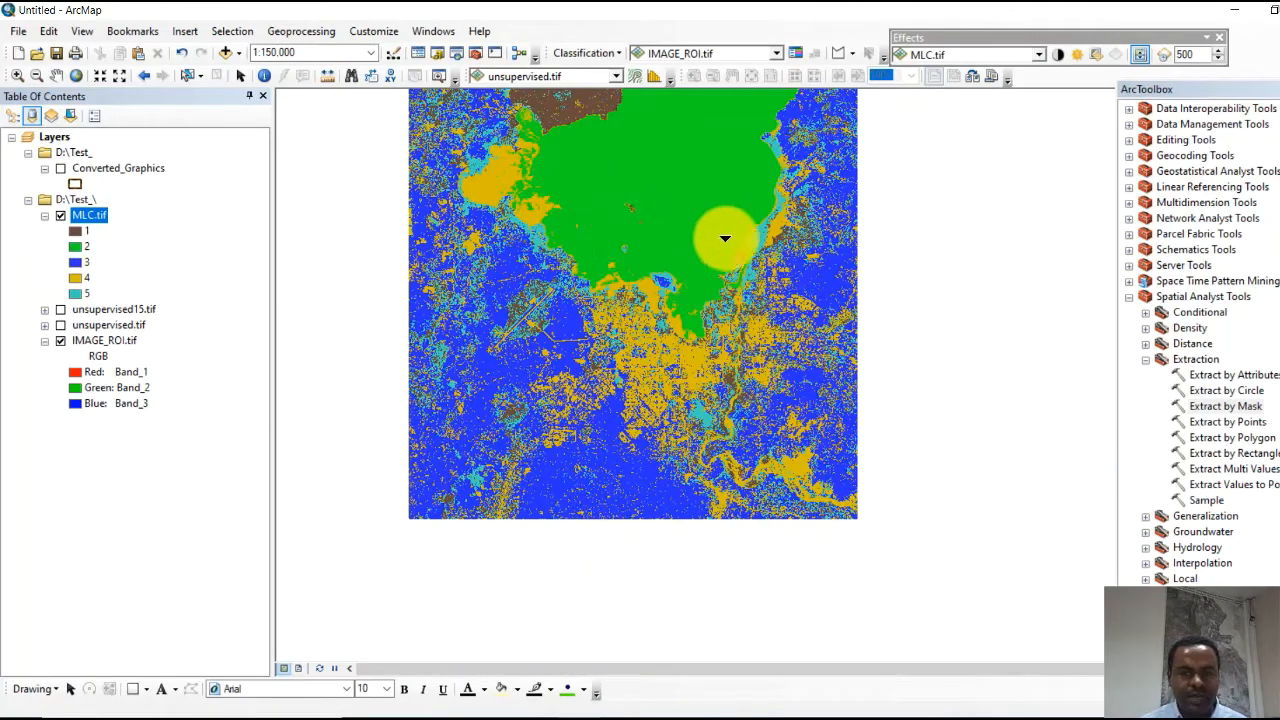
pyautogui.click(56, 75)
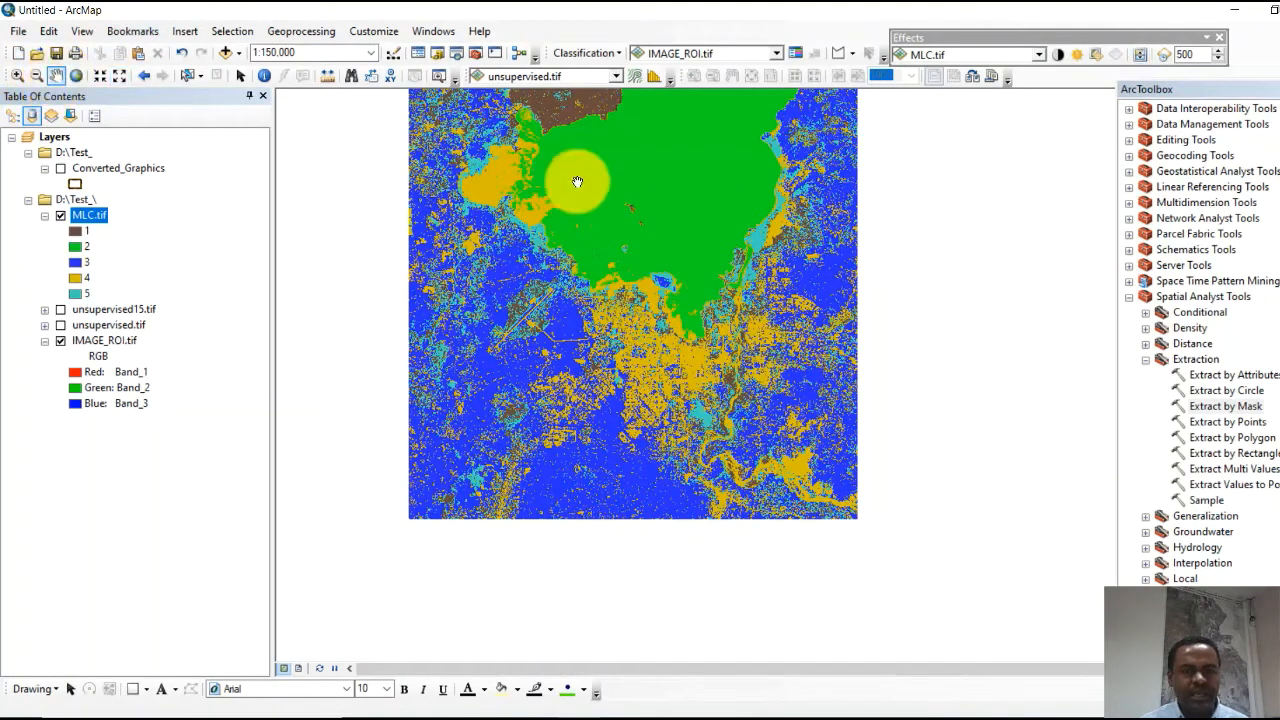
pyautogui.moveTo(619, 168); pyautogui.dragTo(733, 261)
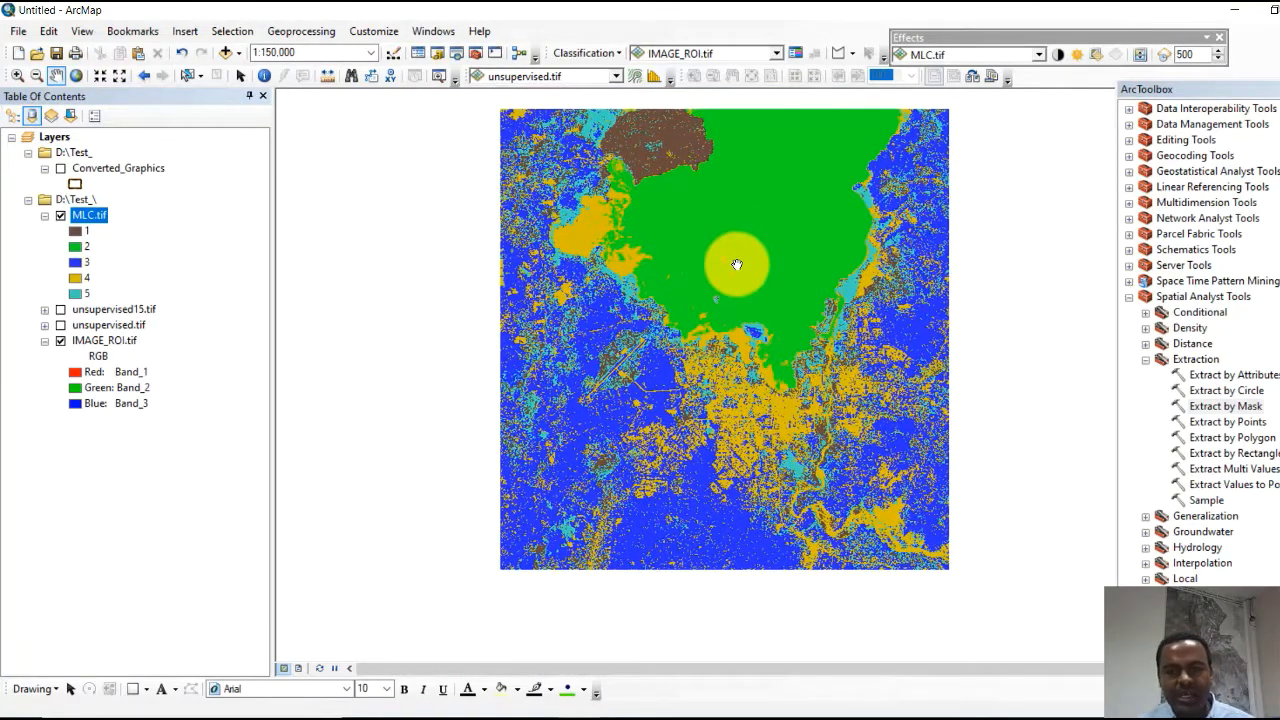
pyautogui.moveTo(801, 217); pyautogui.dragTo(696, 219)
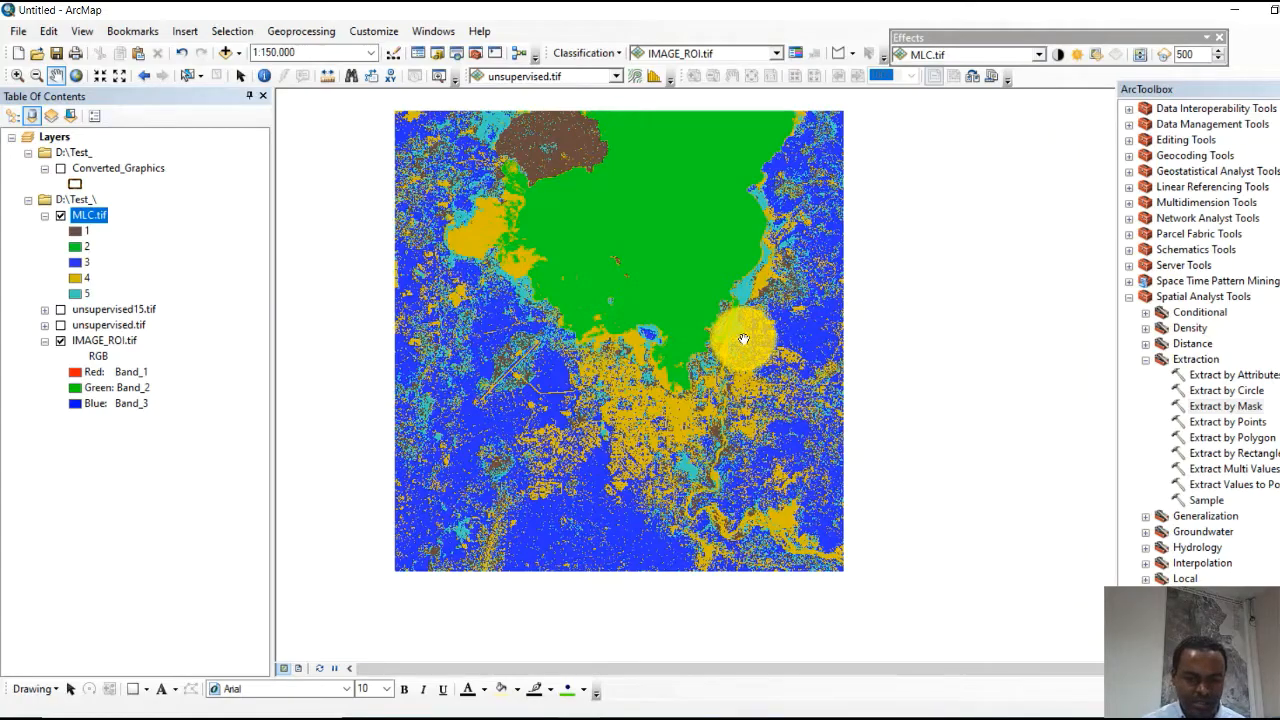
# Switch to the Lab4 presentation in PowerPoint and show slide 10 on post-classification processing
pyautogui.click(543, 719)
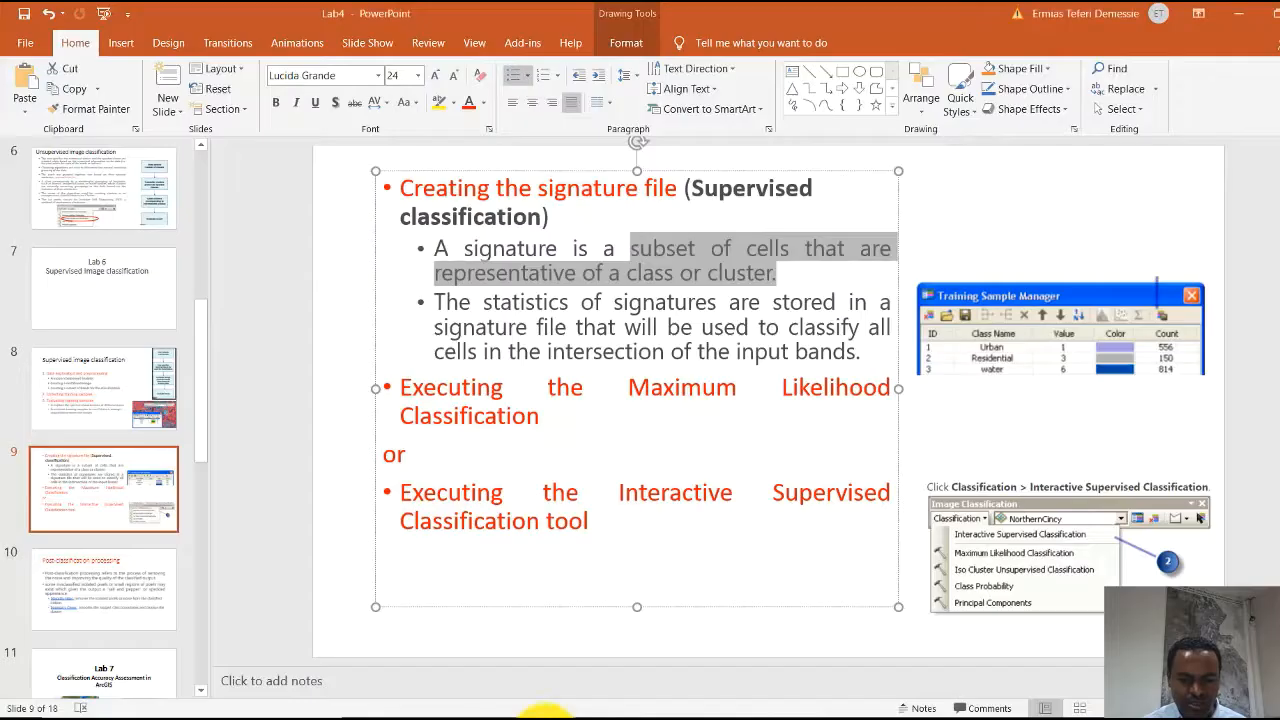
pyautogui.click(855, 652)
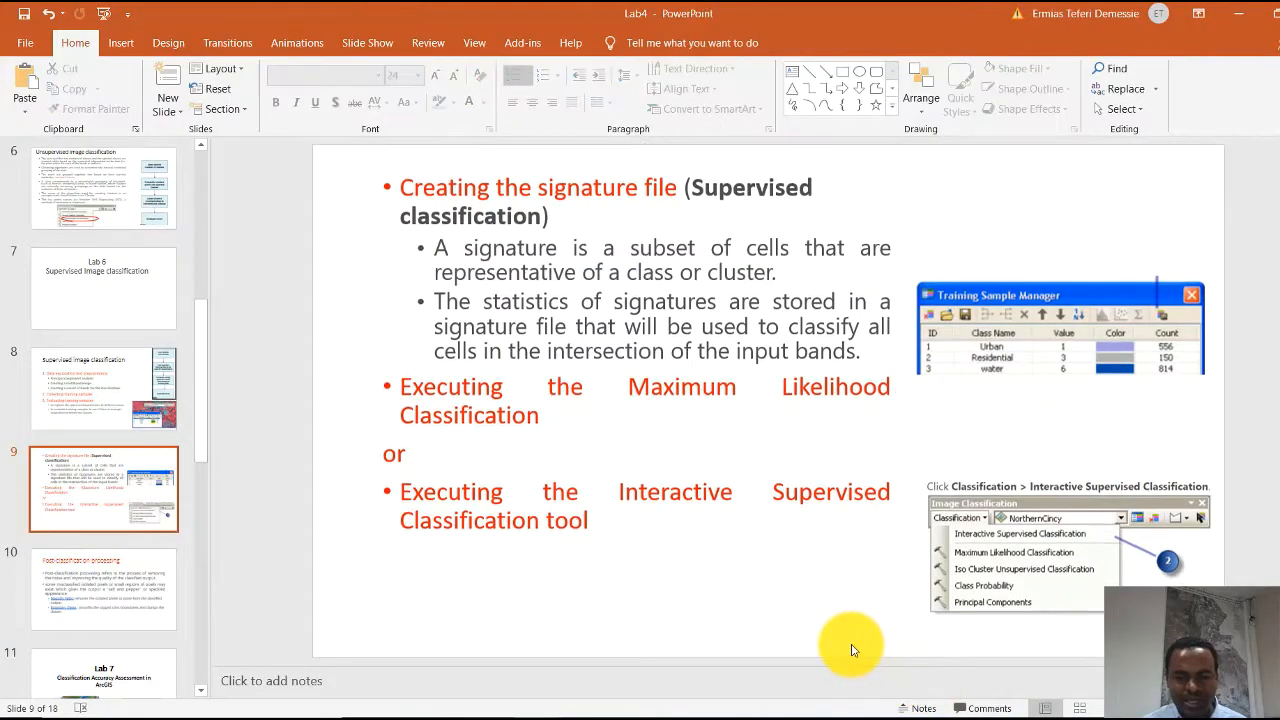
pyautogui.click(122, 585)
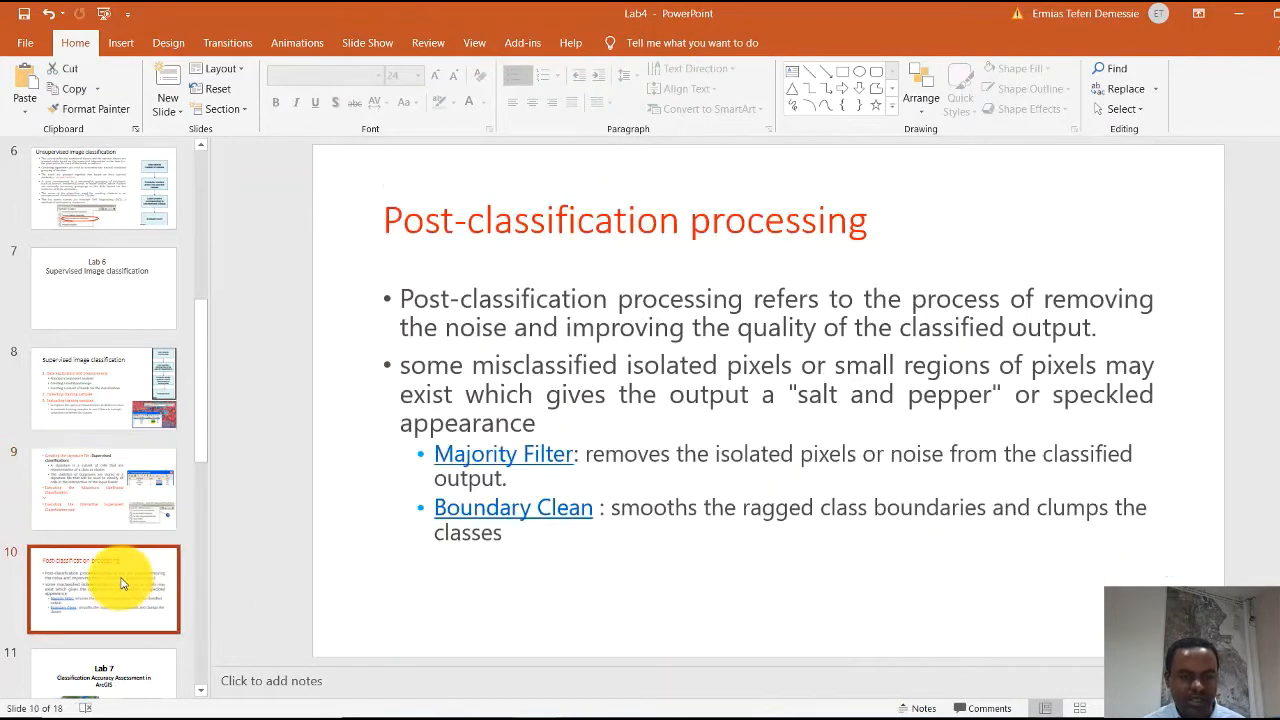